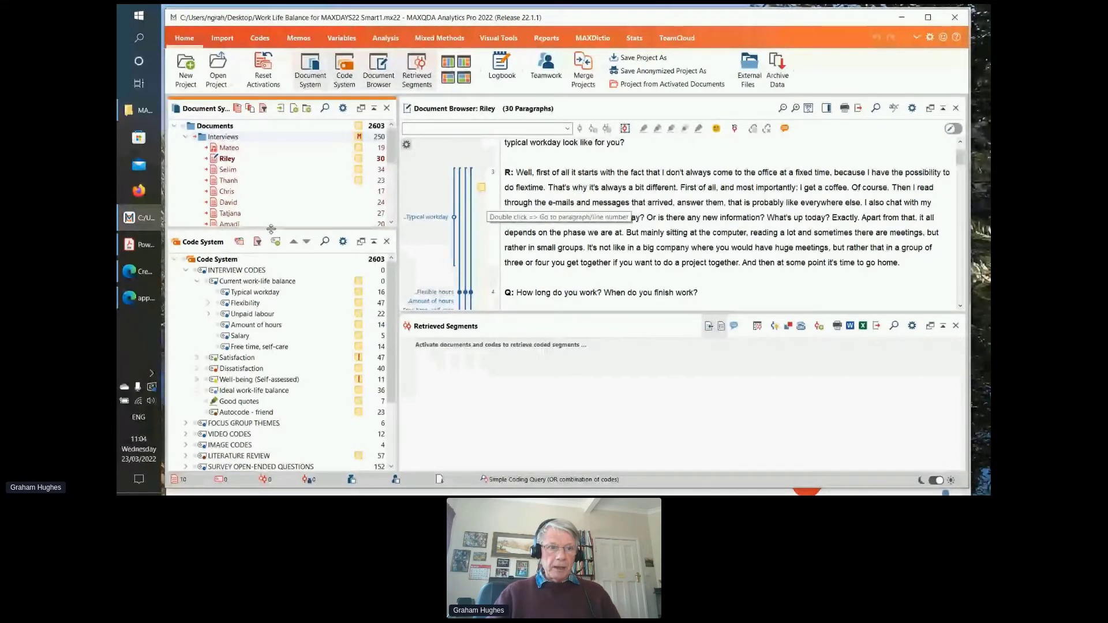
Activate the Typical workday code and open its segments in the Smart Coding Tool, making the tool's window slightly taller
left_click(225, 293)
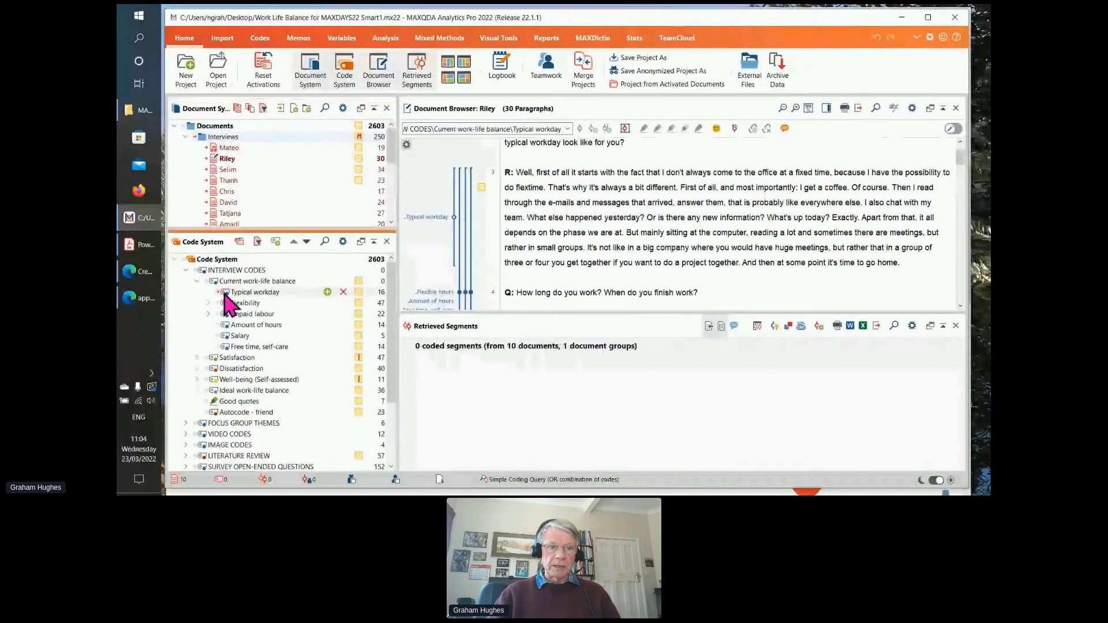
left_click(225, 293)
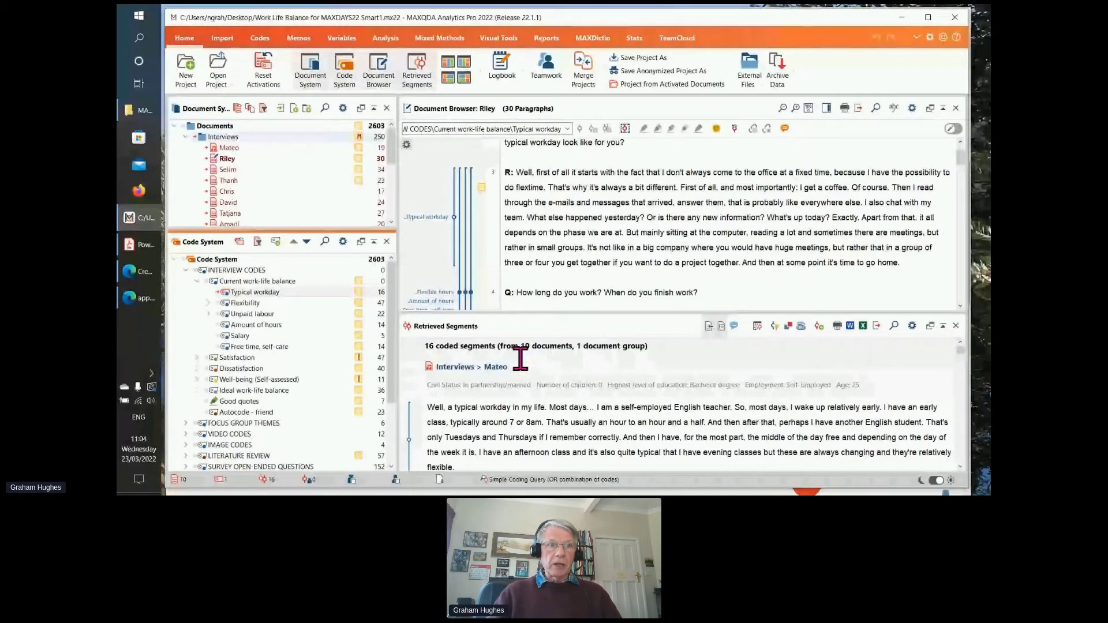
left_click(259, 38)
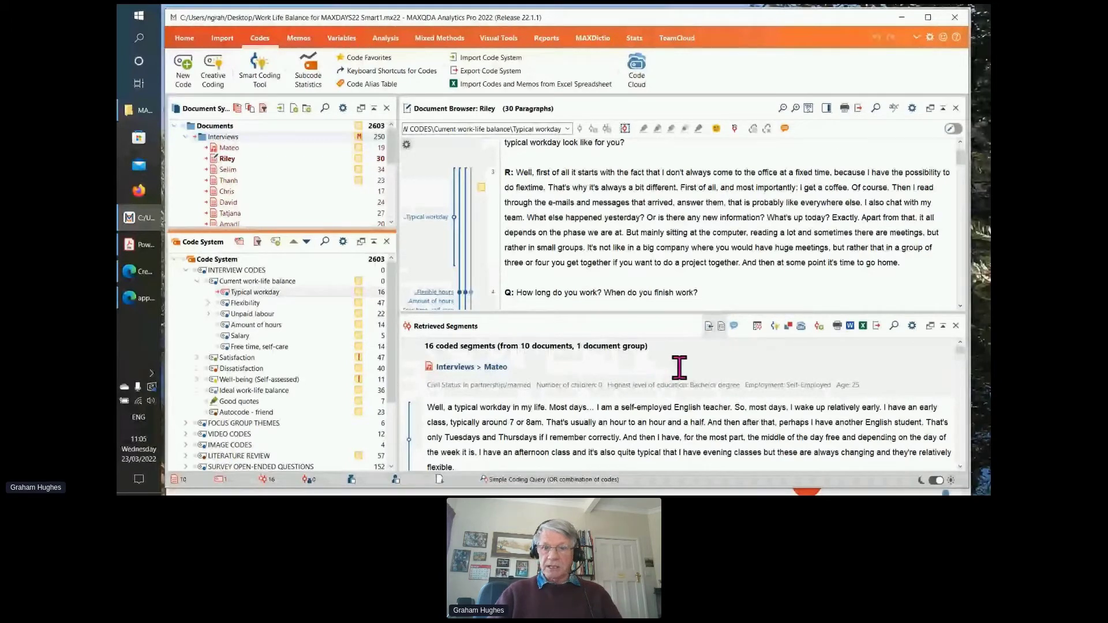
left_click(774, 326)
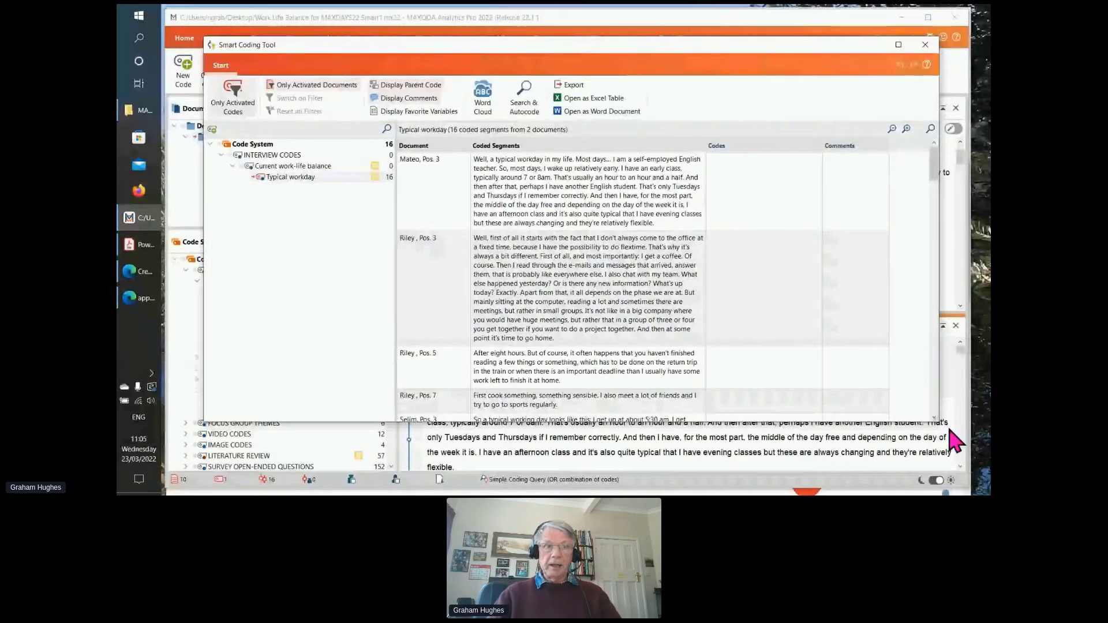
left_click_drag(940, 424, 938, 449)
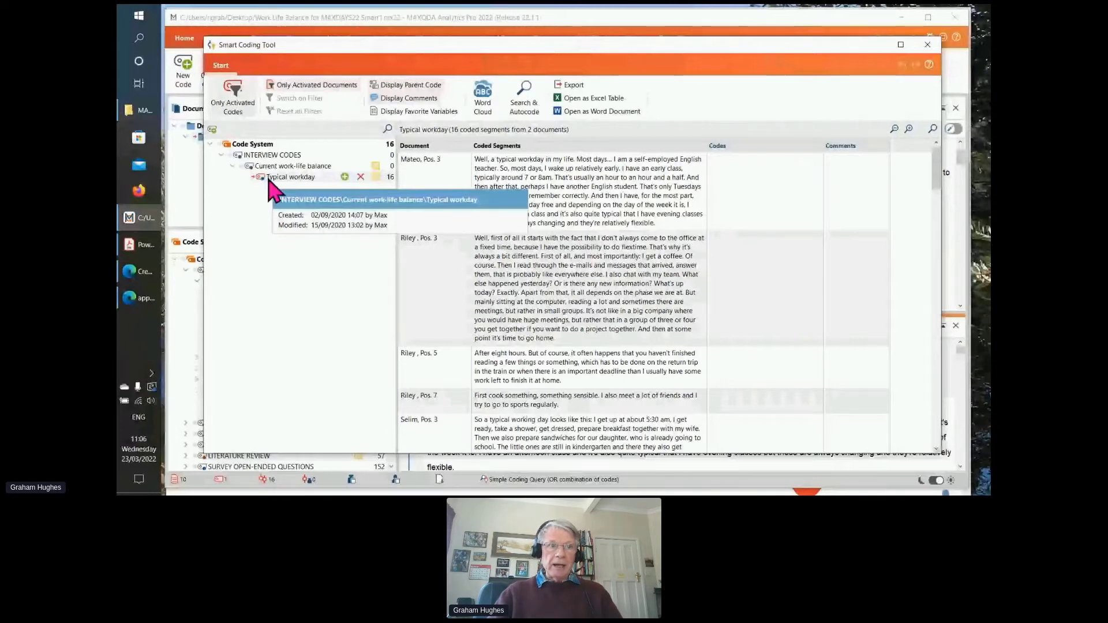
Compare the code list with and without the activated-codes filter, and look through the Typical workday segments with the filter on
left_click(234, 101)
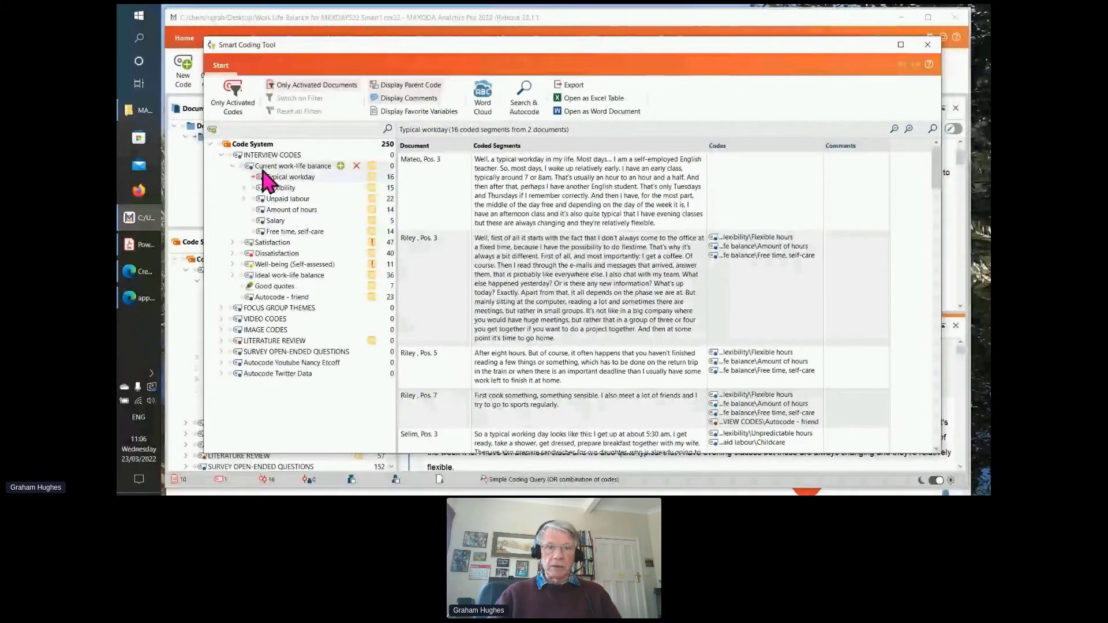
left_click(234, 101)
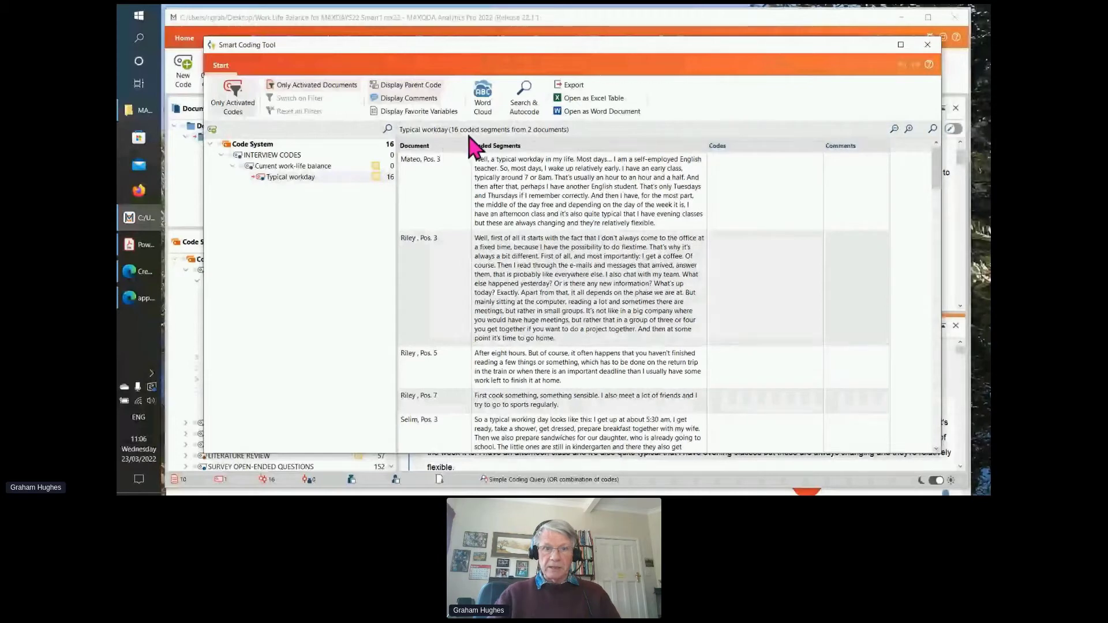
scroll(533, 198, "down", 10)
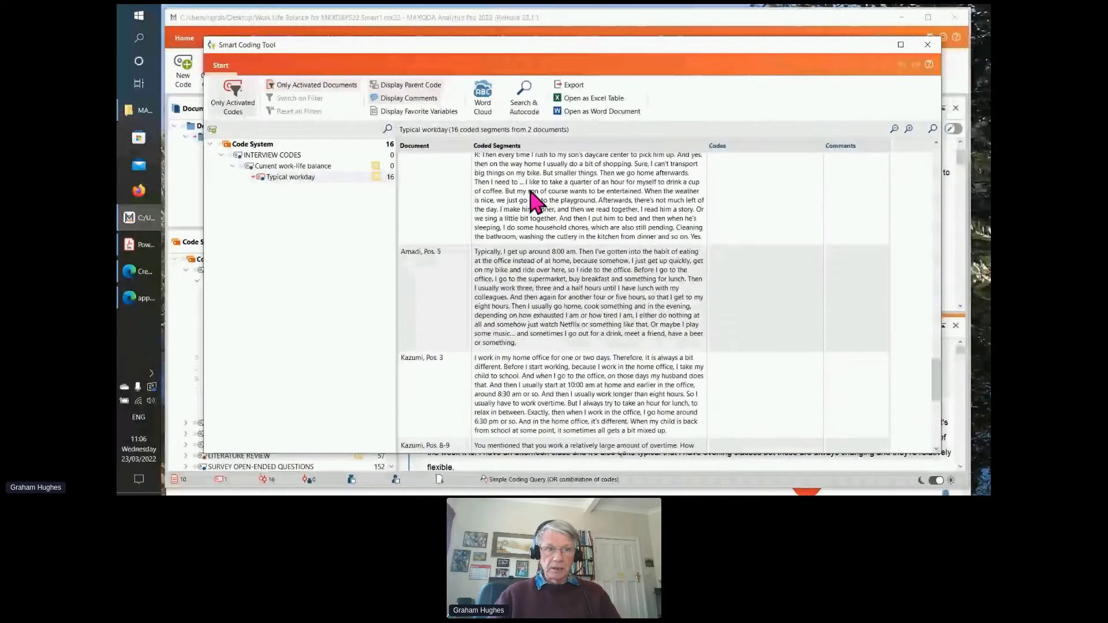
scroll(533, 198, "up", 10)
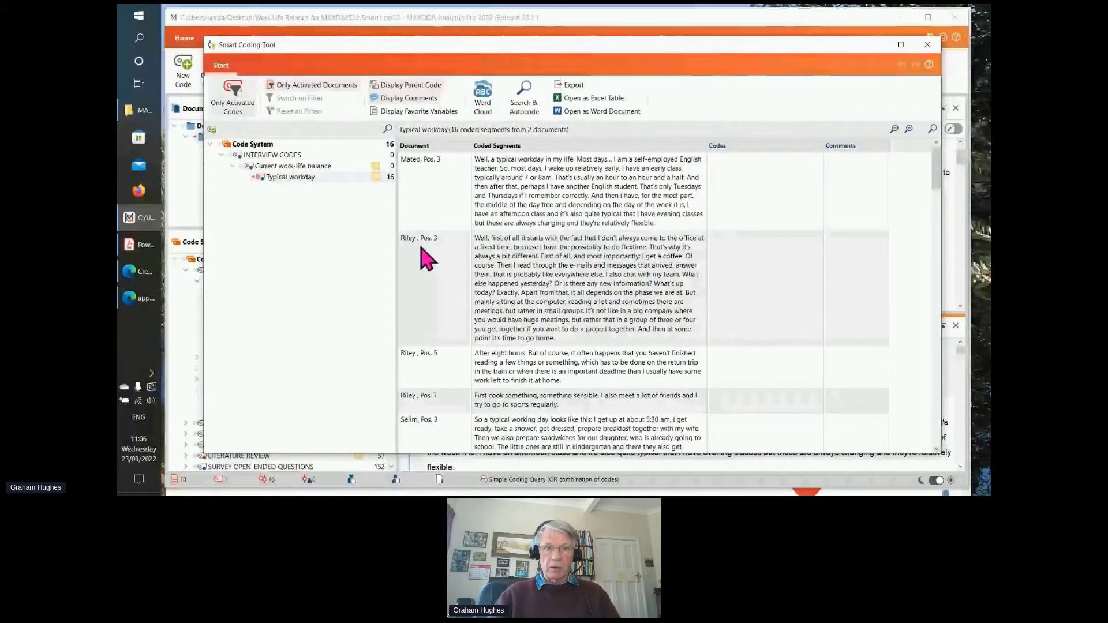
scroll(453, 410, "down", 5)
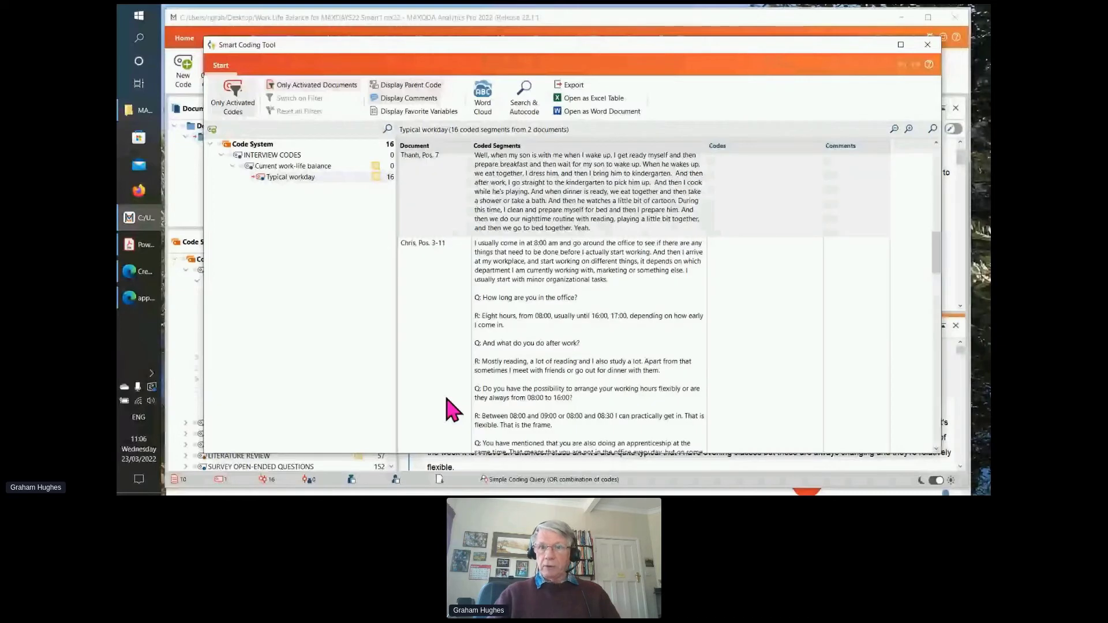
scroll(453, 404, "up", 5)
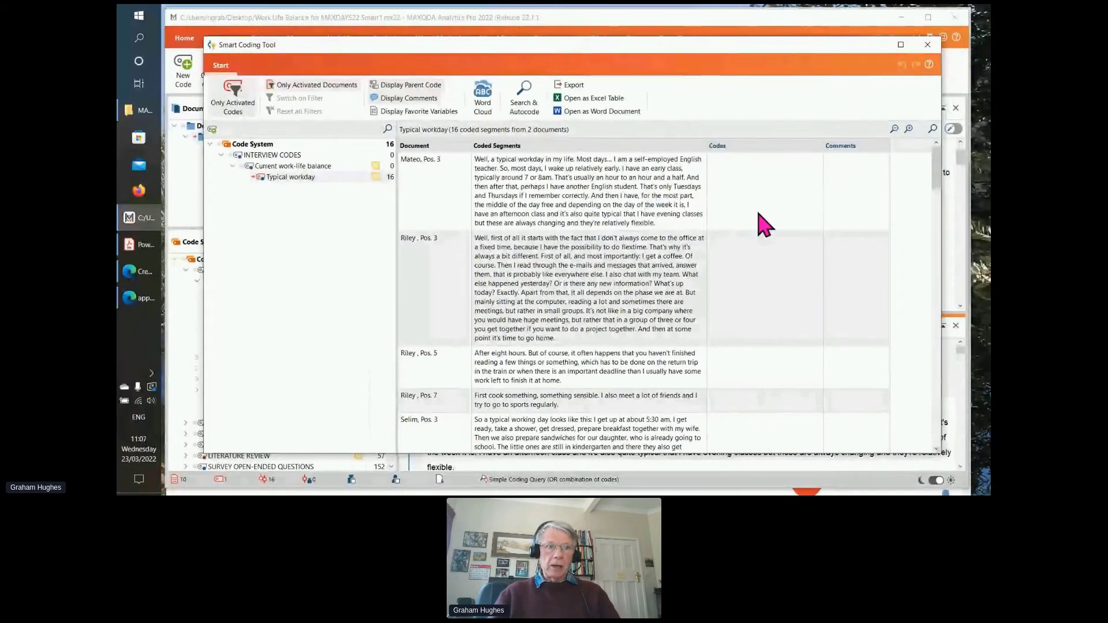
Turn off the activated-codes filter and examine which other codes are assigned to the Typical workday segments
left_click(237, 101)
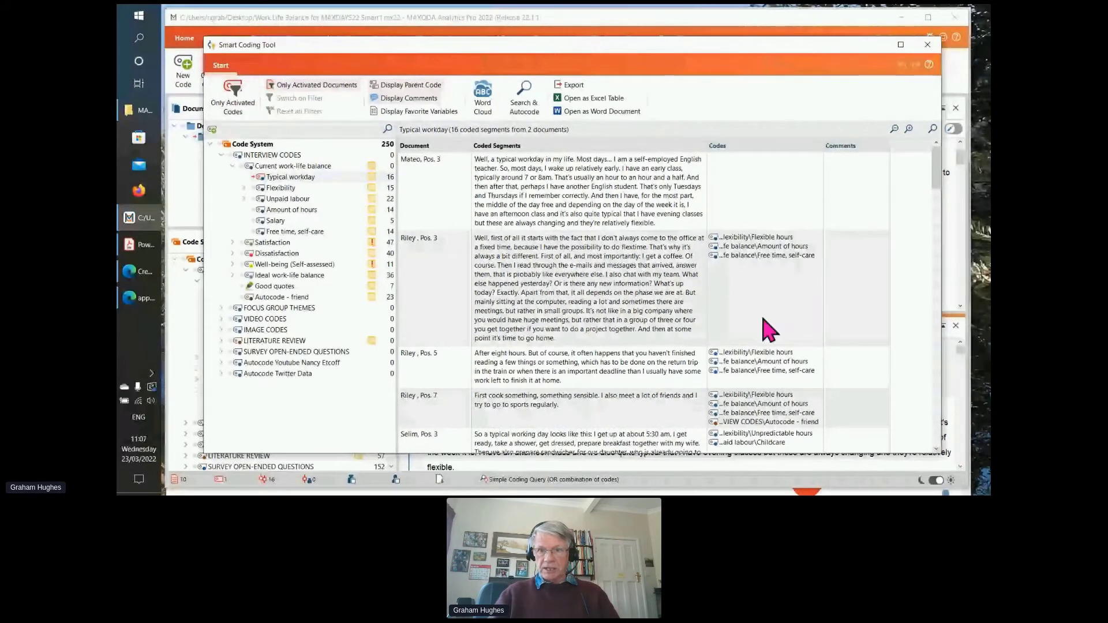
mouse_move(760, 259)
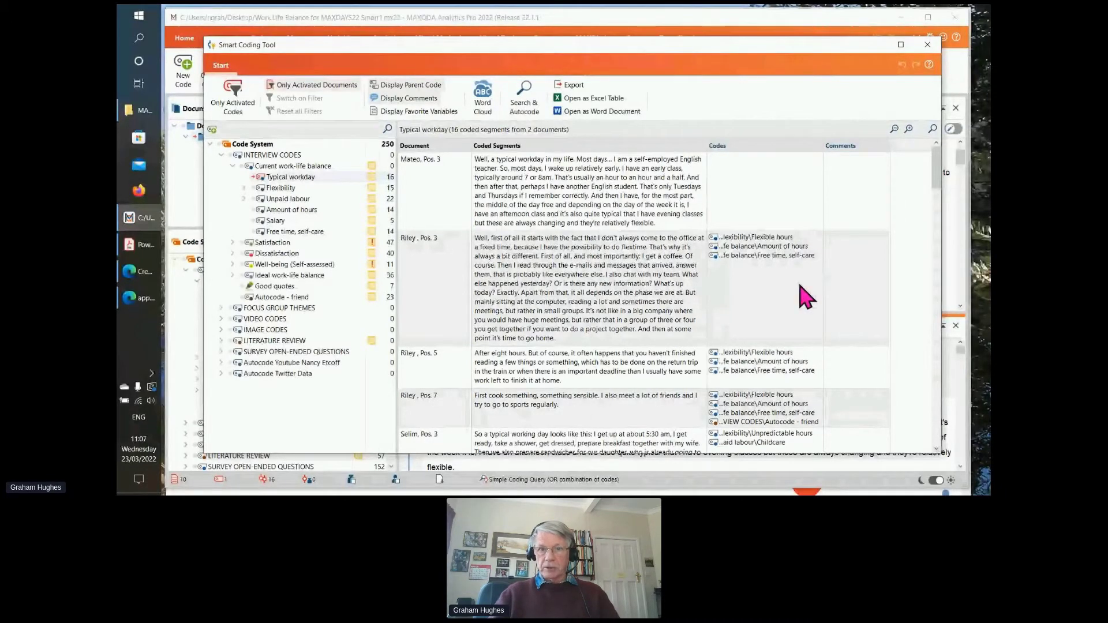
scroll(801, 294, "down", 10)
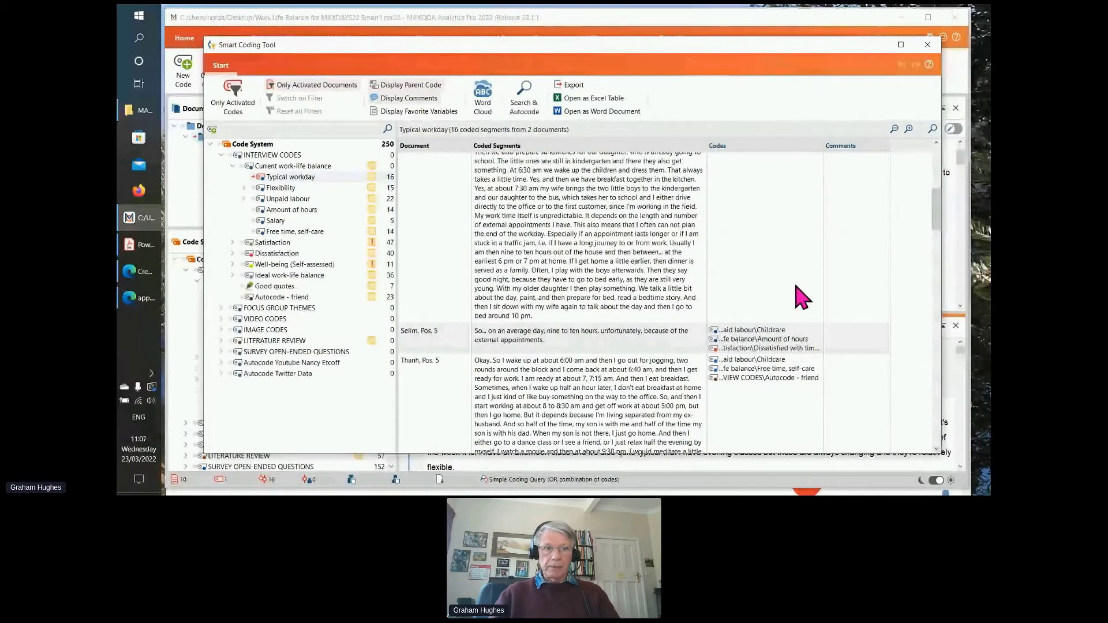
scroll(802, 295, "up", 10)
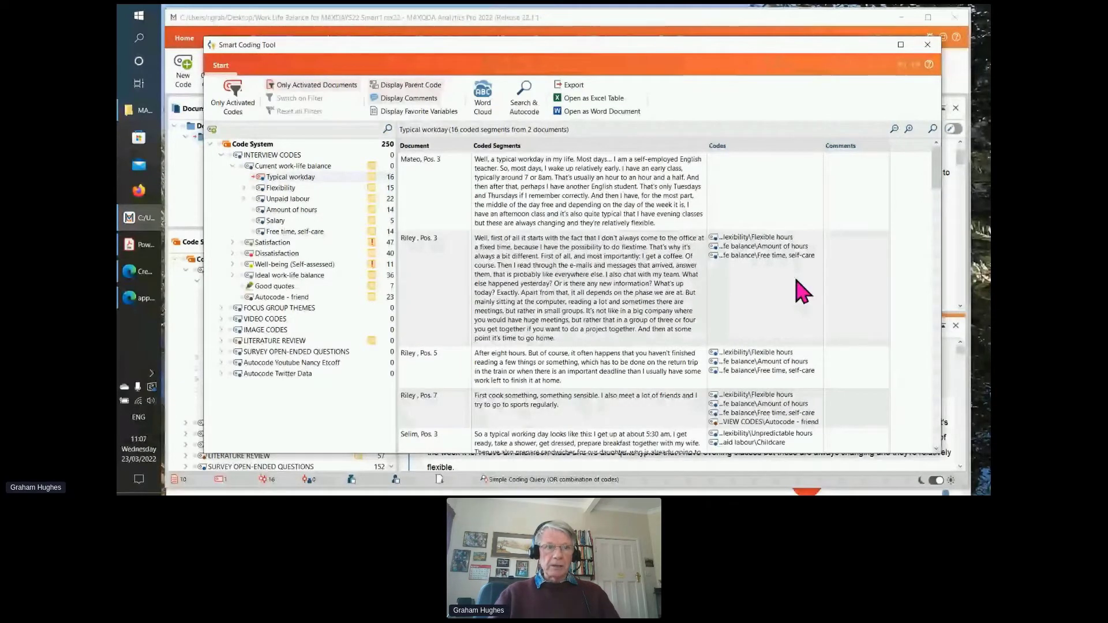
Review the segments coded Amount of hours, and return to the Typical workday segments limited to activated codes
mouse_move(333, 252)
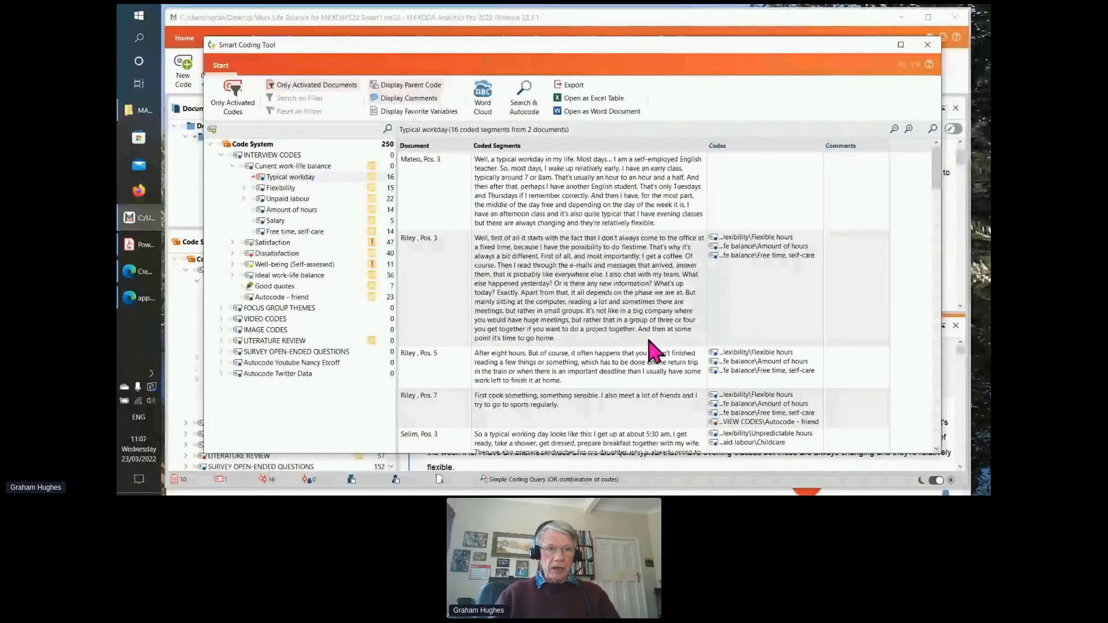
mouse_move(288, 214)
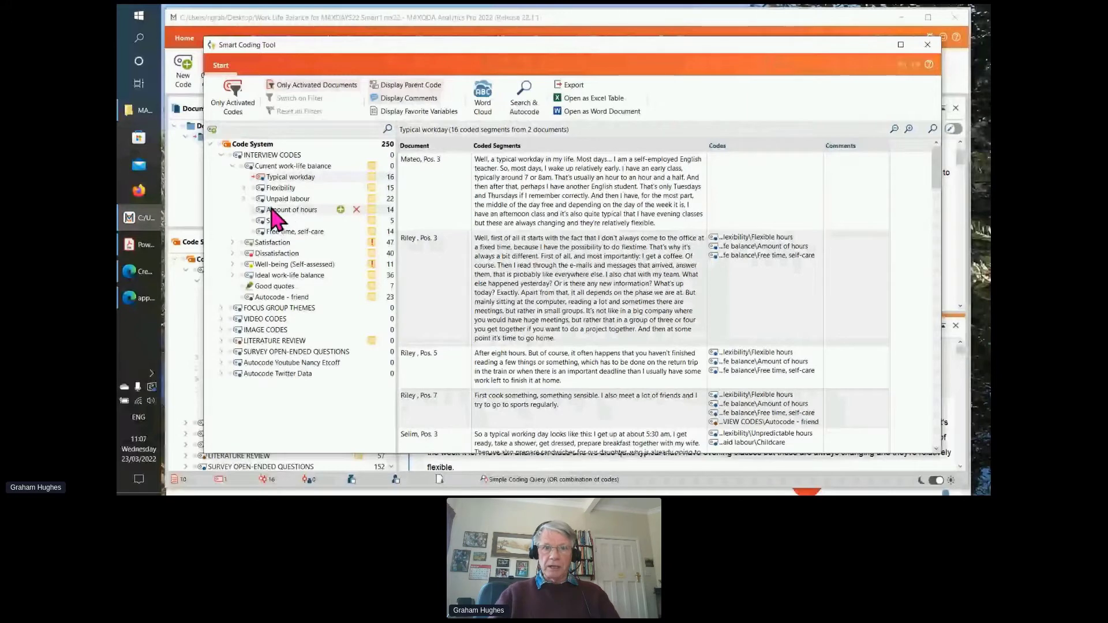
left_click(282, 210)
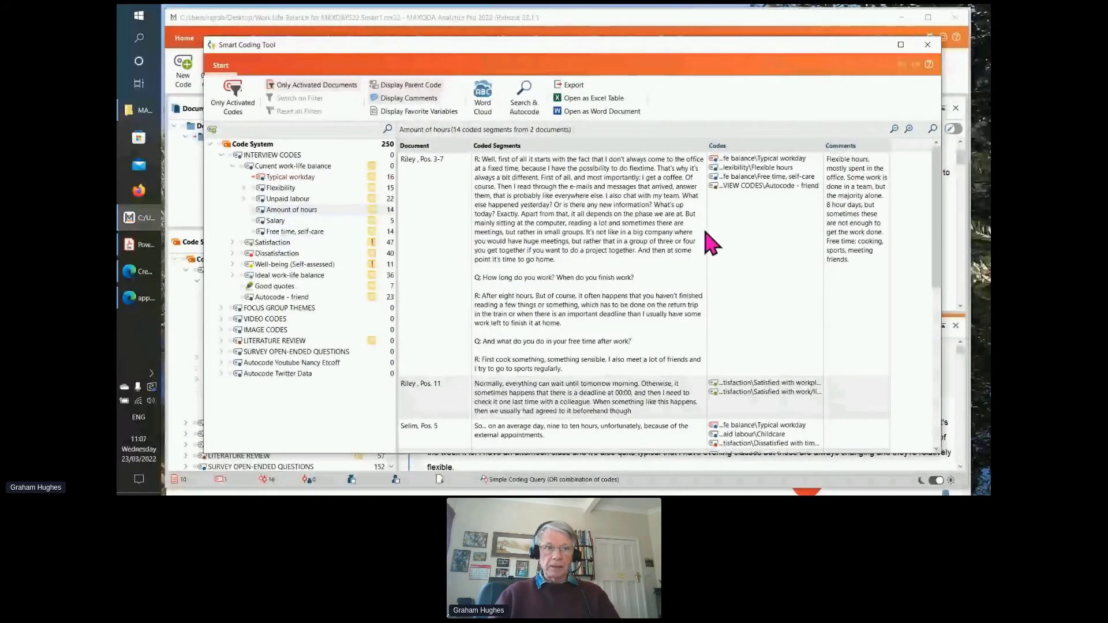
scroll(595, 242, "down", 10)
scroll(594, 242, "up", 10)
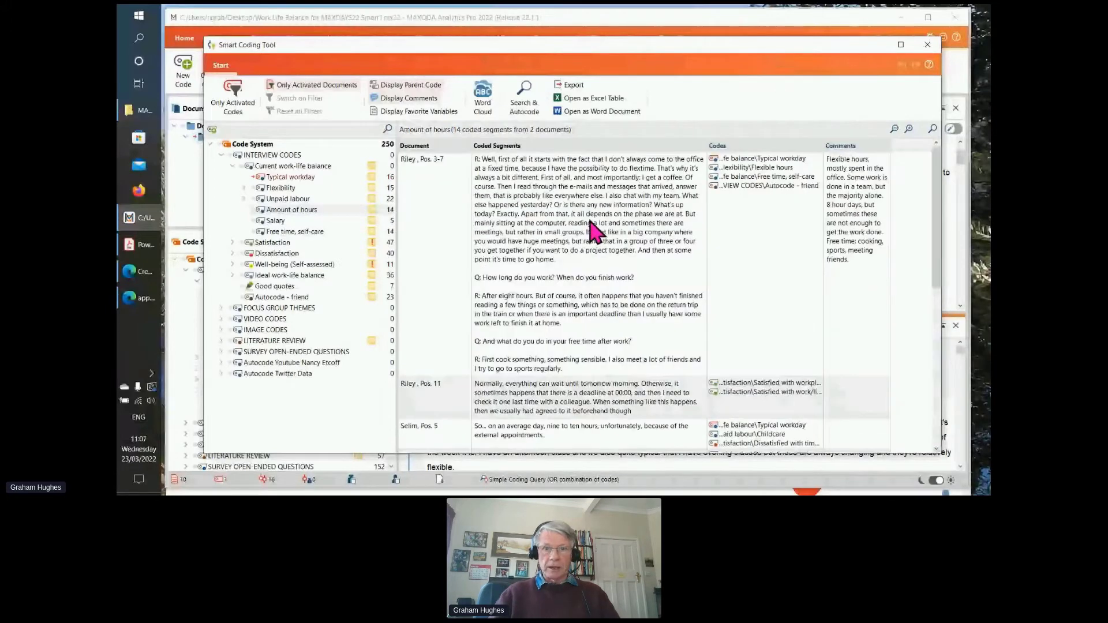
left_click(285, 178)
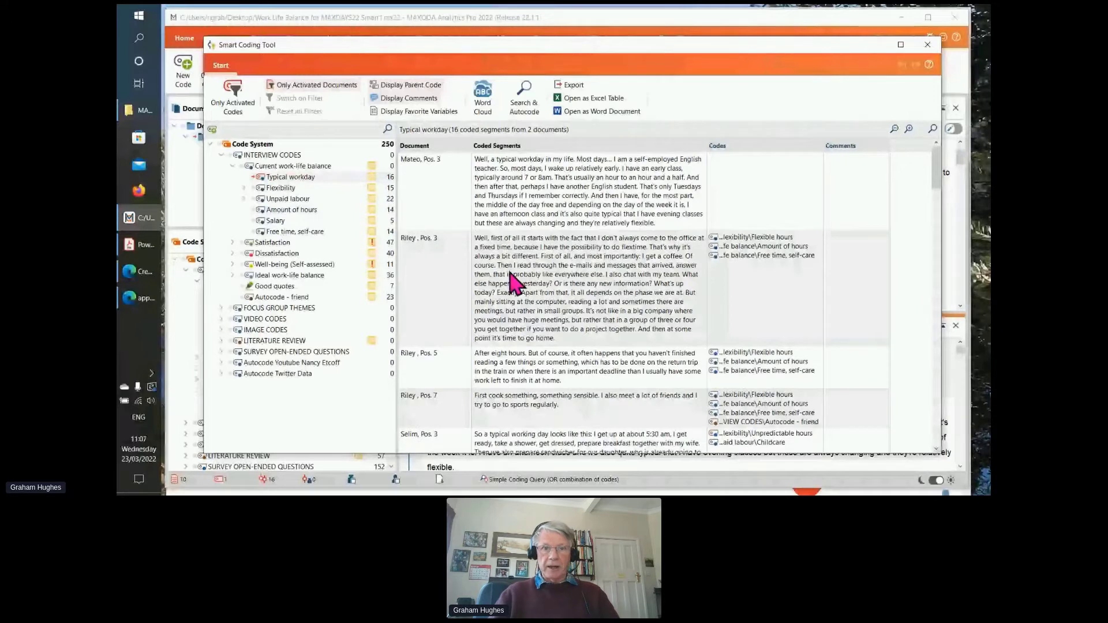
left_click(232, 96)
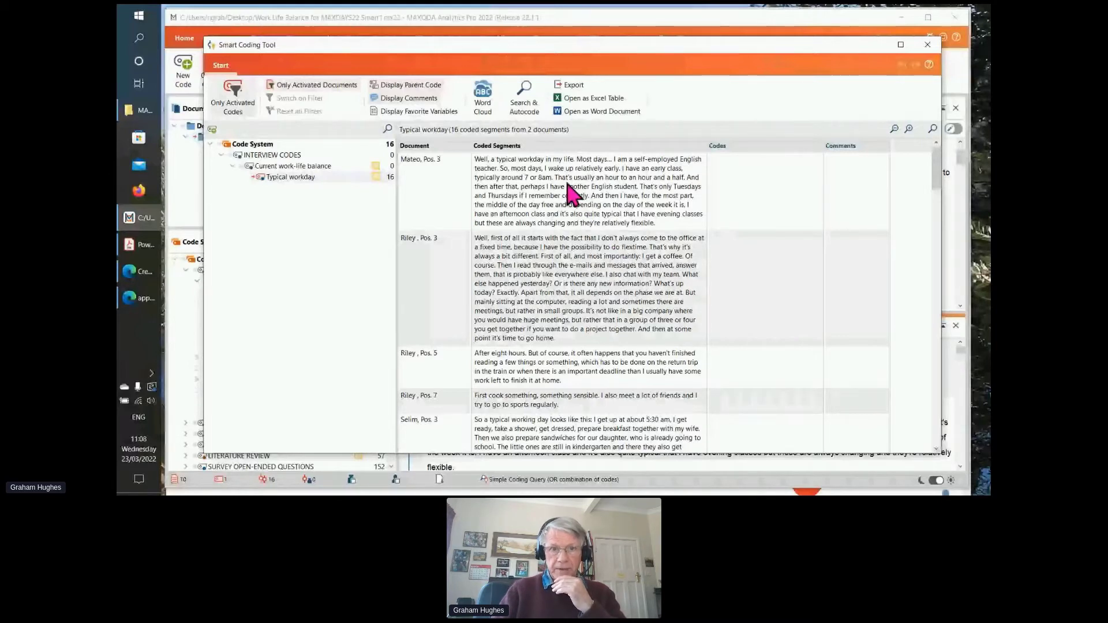
Create a subcode named Working Hours under Typical workday and assign it to the whole first listed segment
left_click(460, 208)
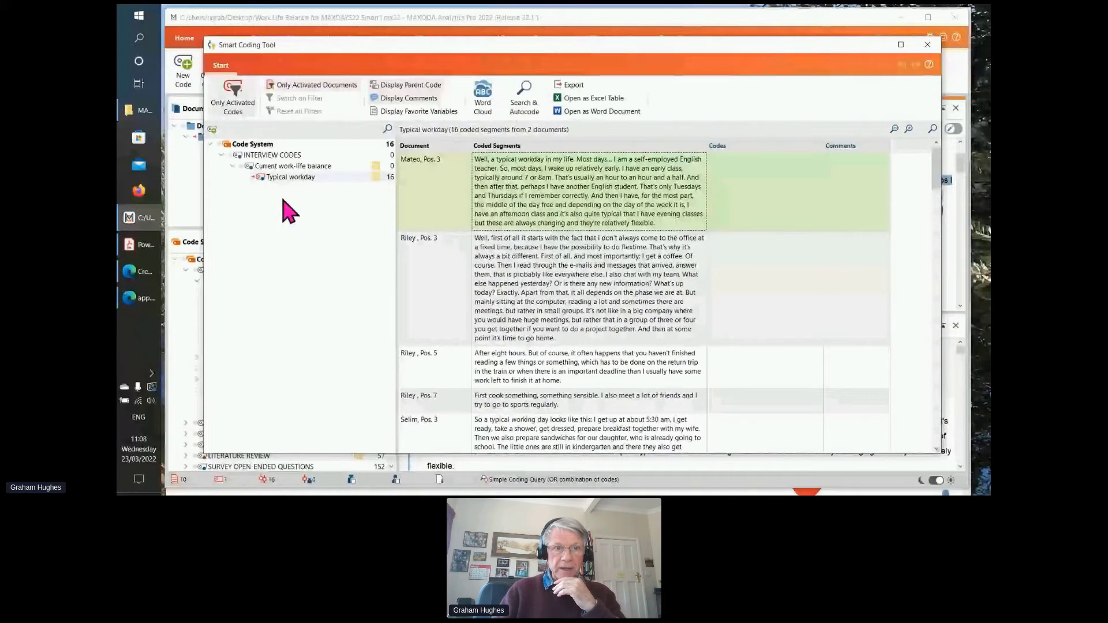
mouse_move(272, 181)
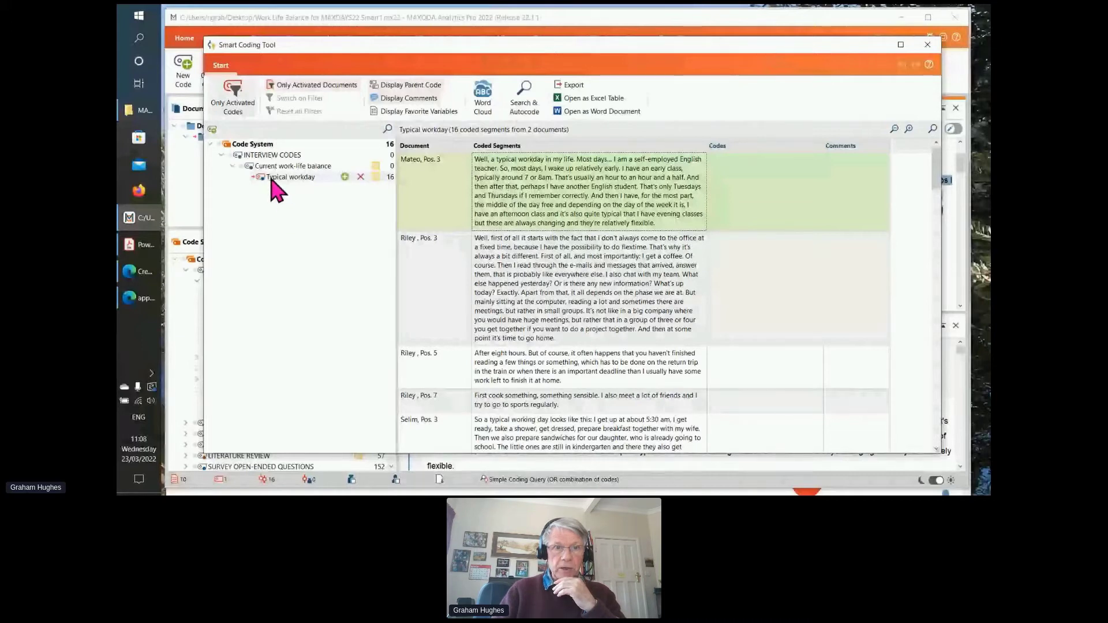
left_click(345, 177)
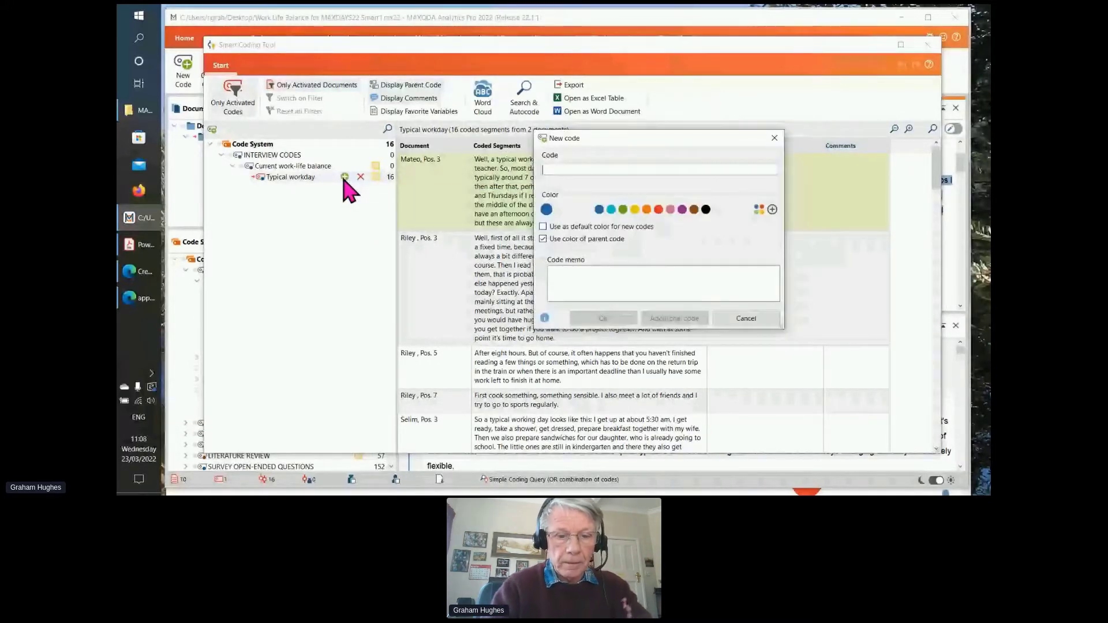
type("Working H")
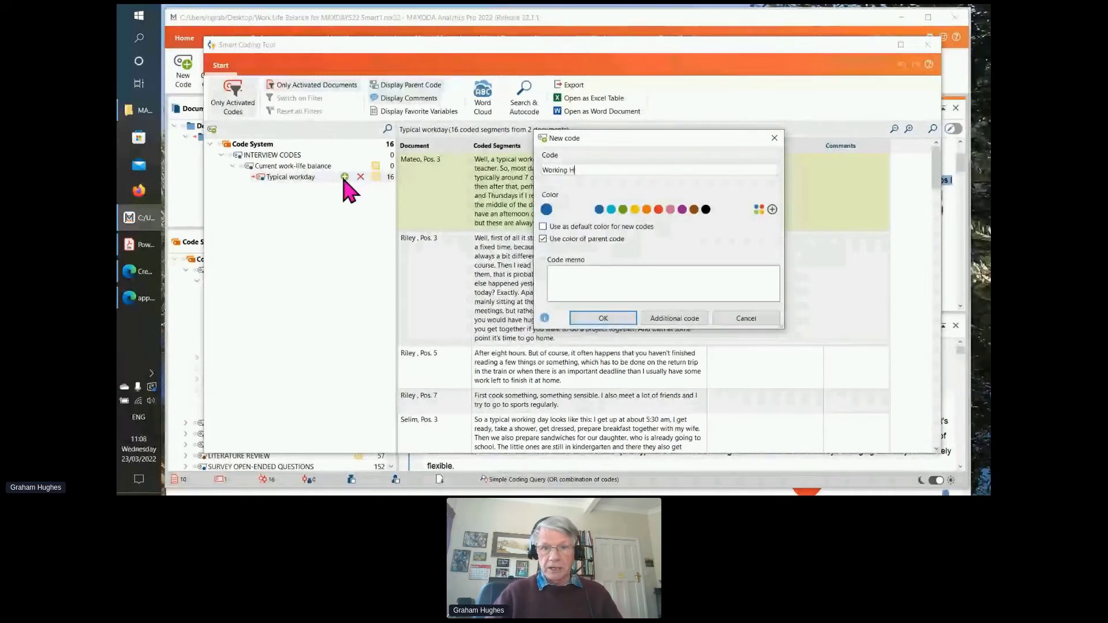
type("ours")
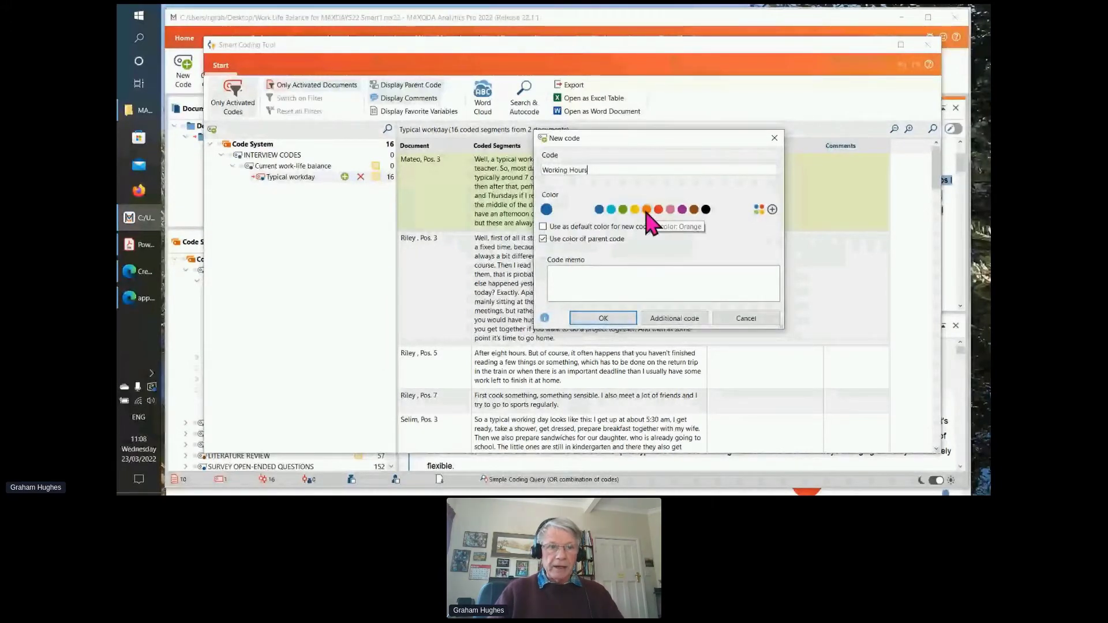
left_click(603, 318)
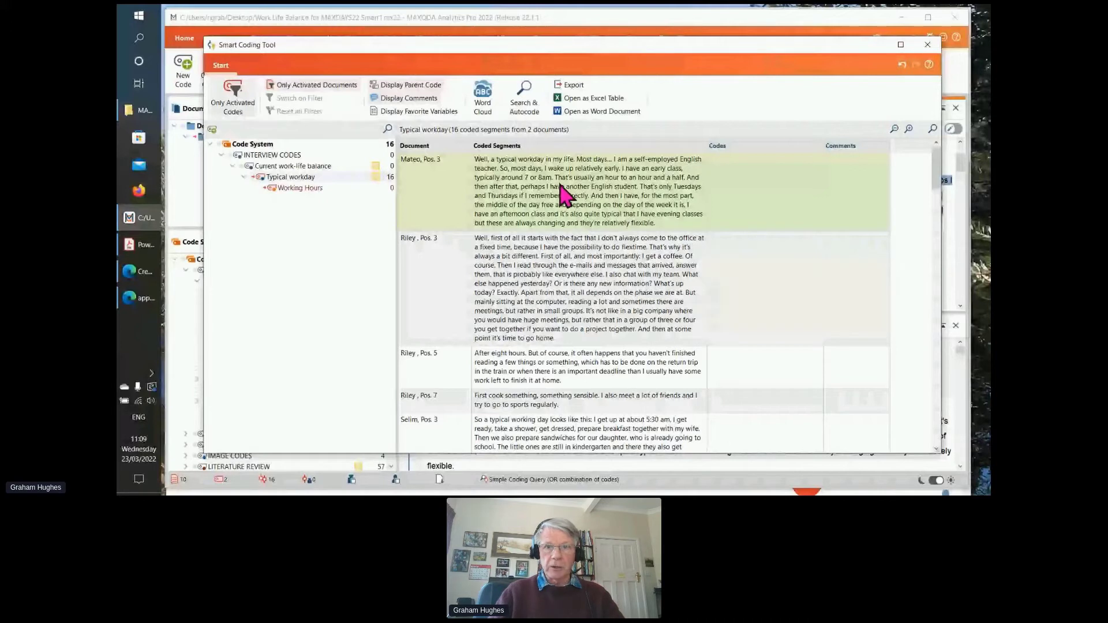
left_click_drag(560, 186, 305, 190)
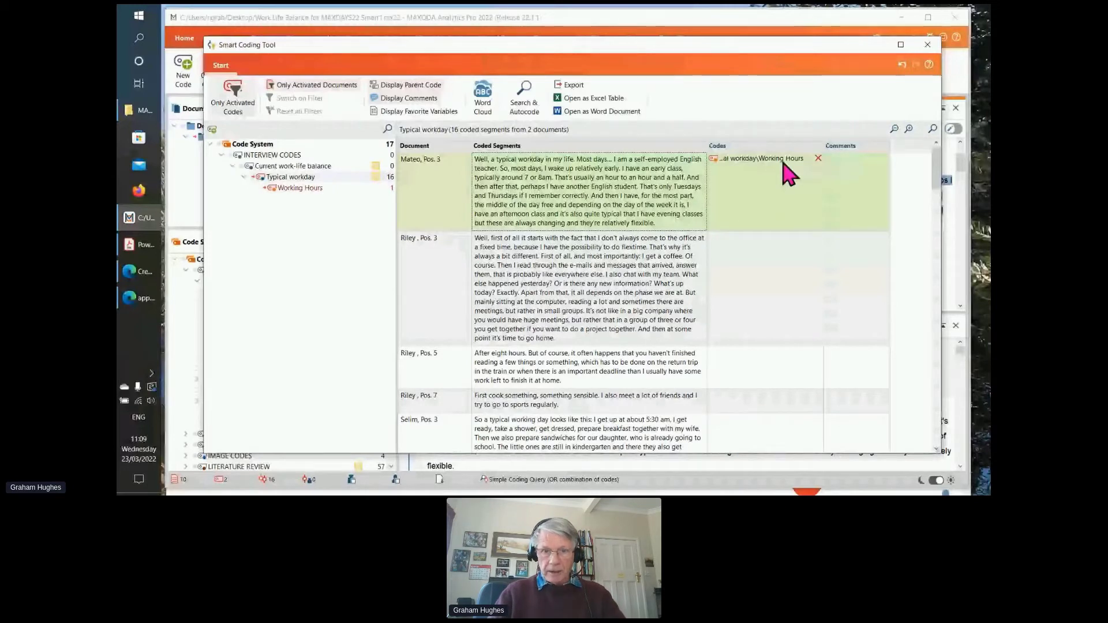
Code only the passage from "Usually I am then nine to ten hours" to "7 pm at home" as Working Hours, and highlight it
scroll(742, 268, "down", 5)
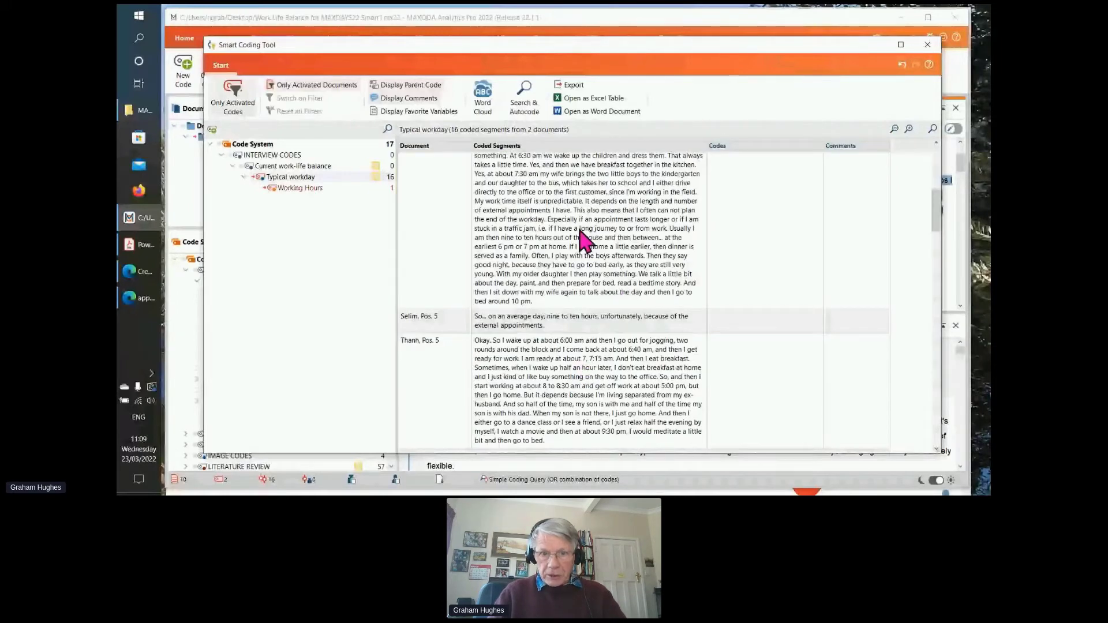
left_click(593, 269)
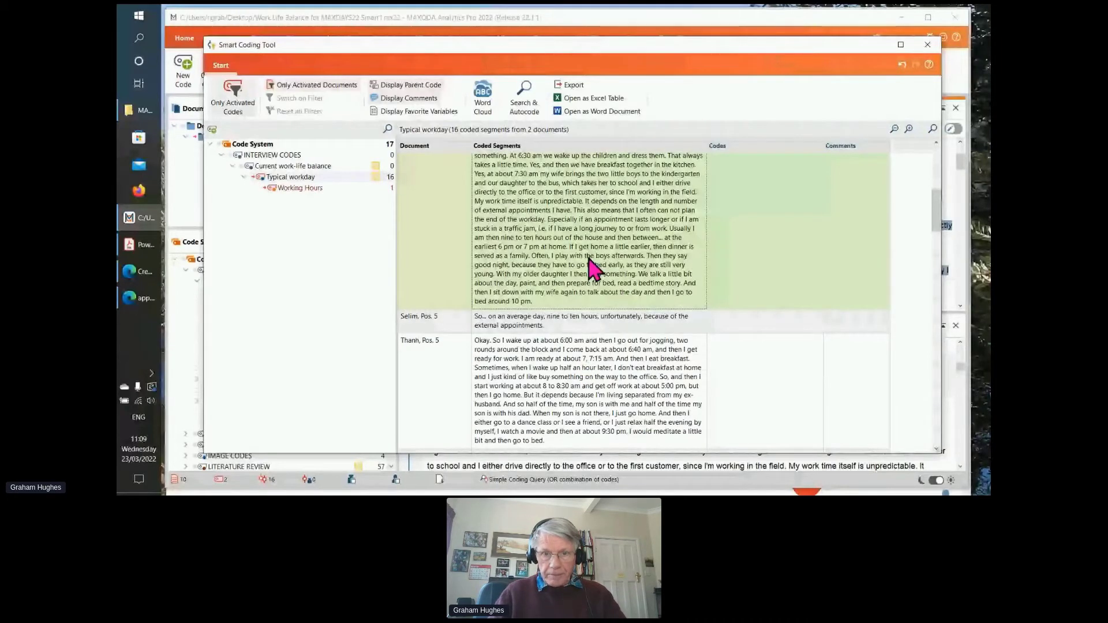
scroll(603, 286, "up", 1)
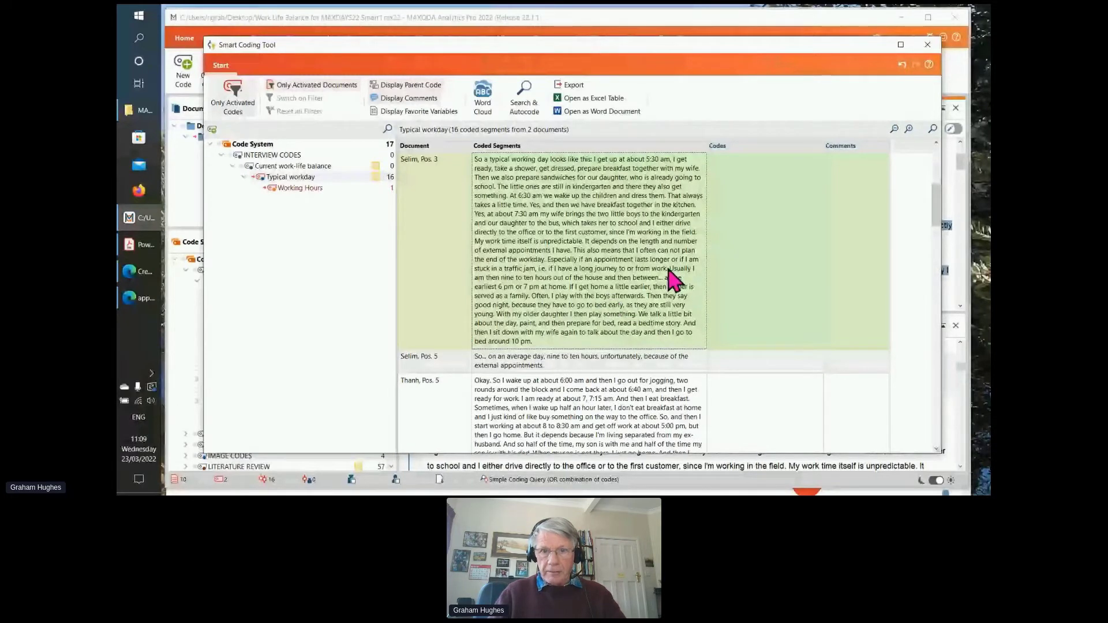
left_click(672, 269)
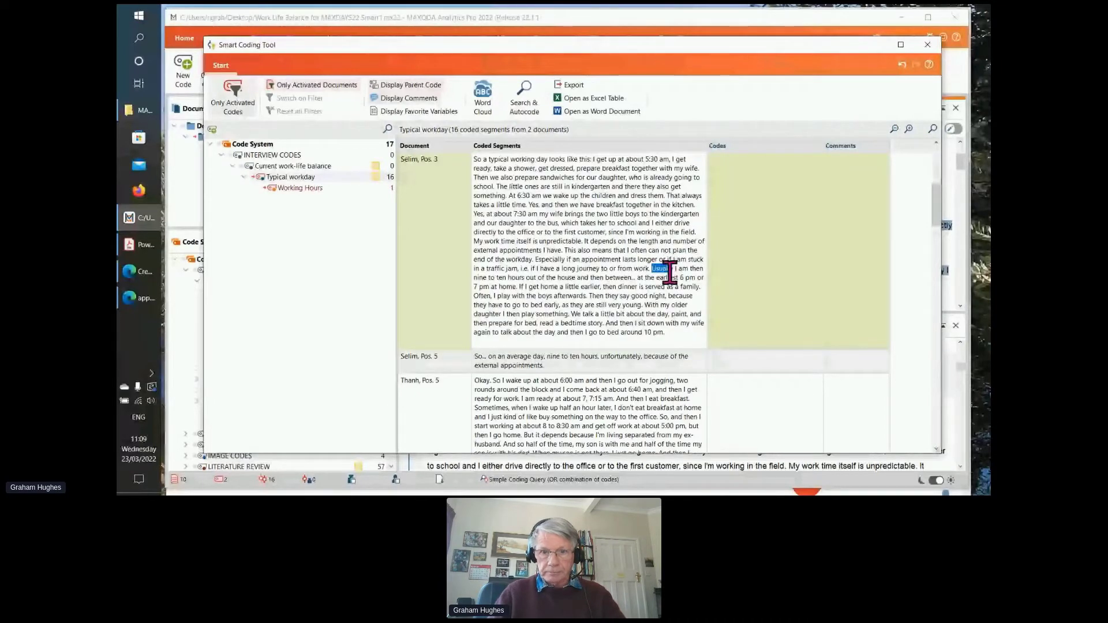
left_click_drag(652, 269, 516, 287)
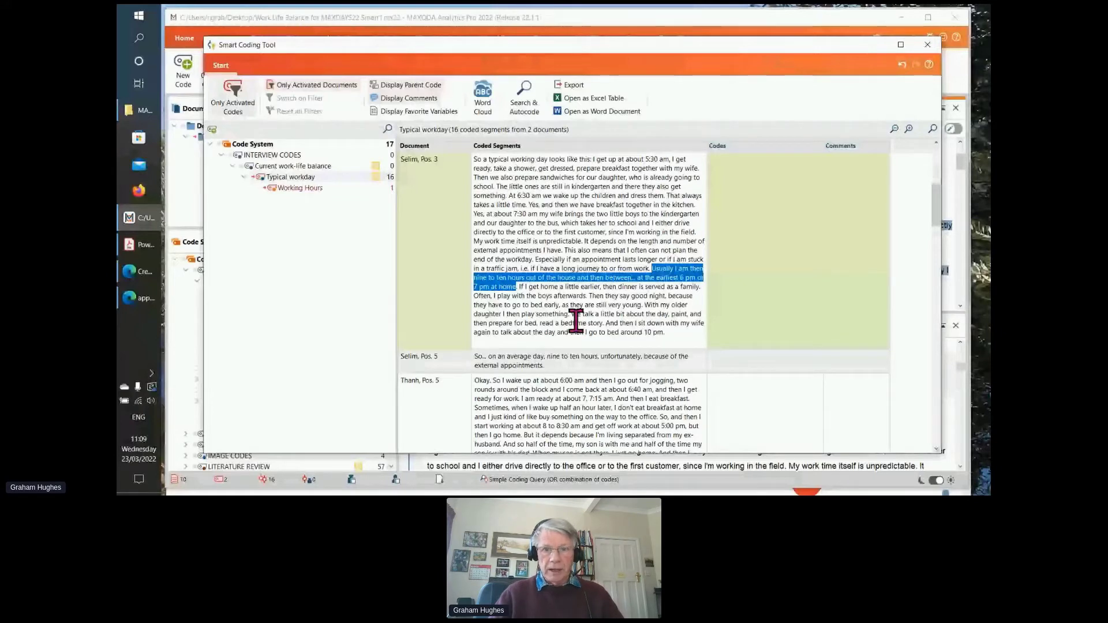
left_click_drag(587, 279, 300, 188)
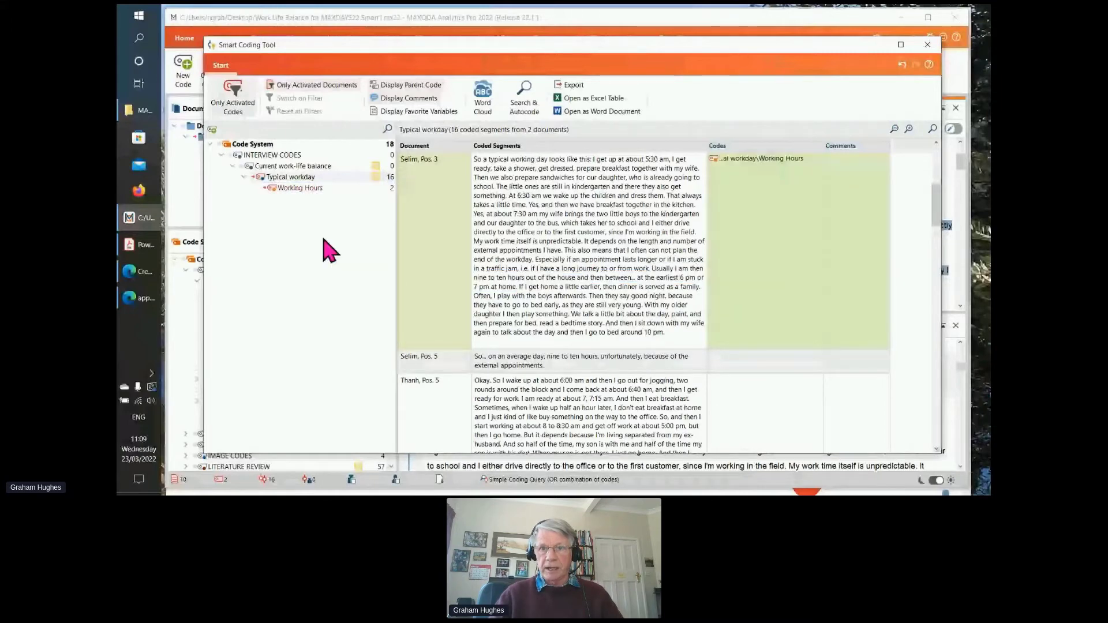
left_click(765, 161)
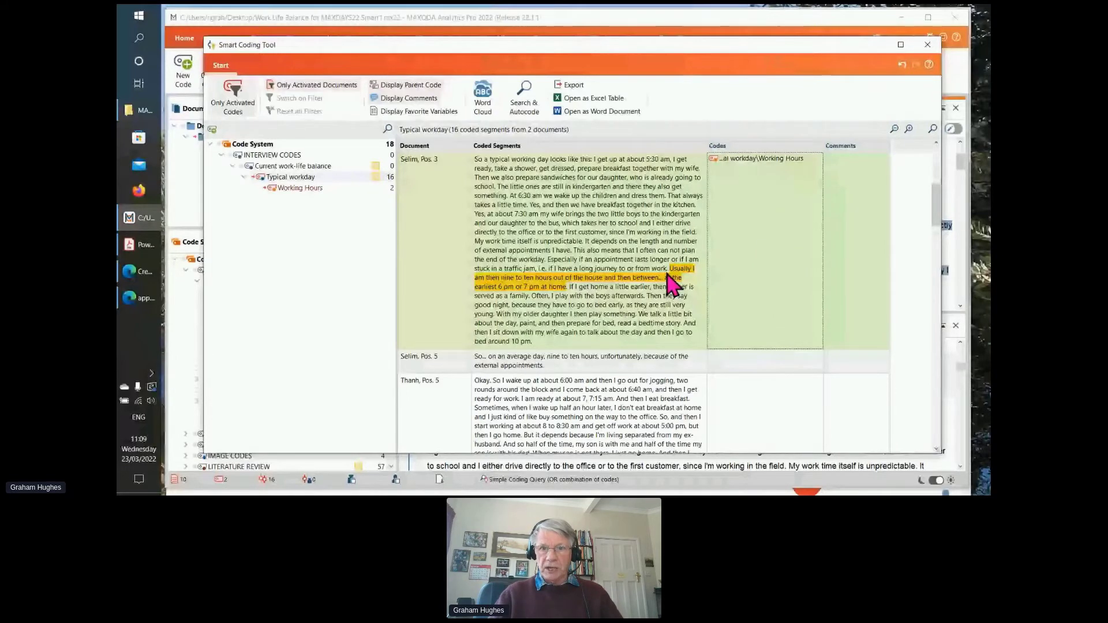
Read through the listed Typical workday segments to find another passage suitable for a new subcode
scroll(669, 277, "up", 5)
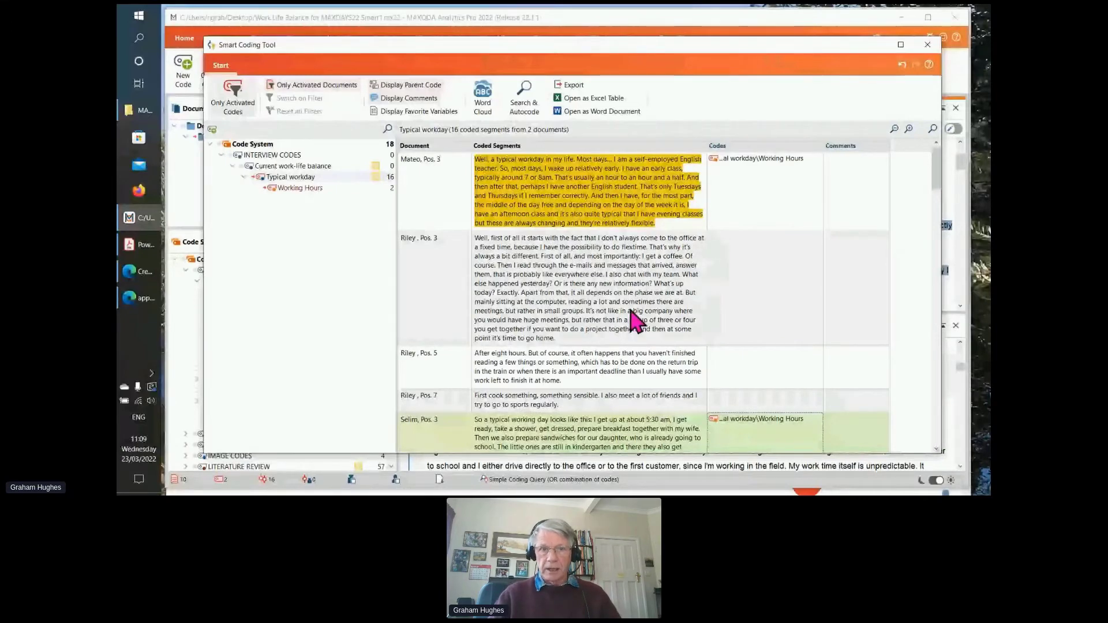
scroll(641, 306, "down", 5)
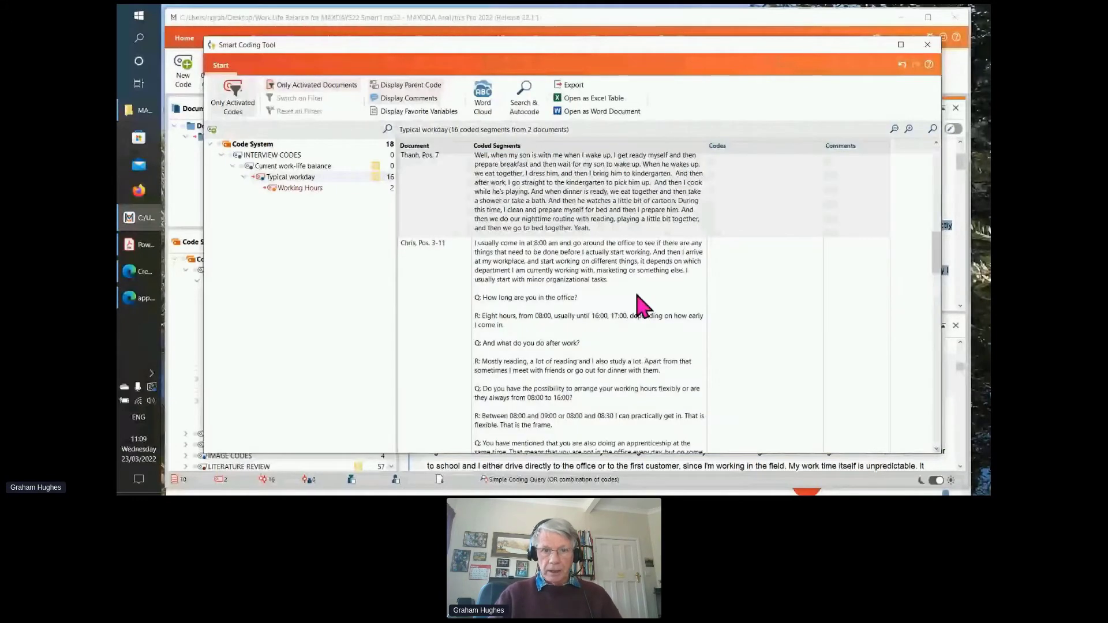
scroll(635, 297, "up", 5)
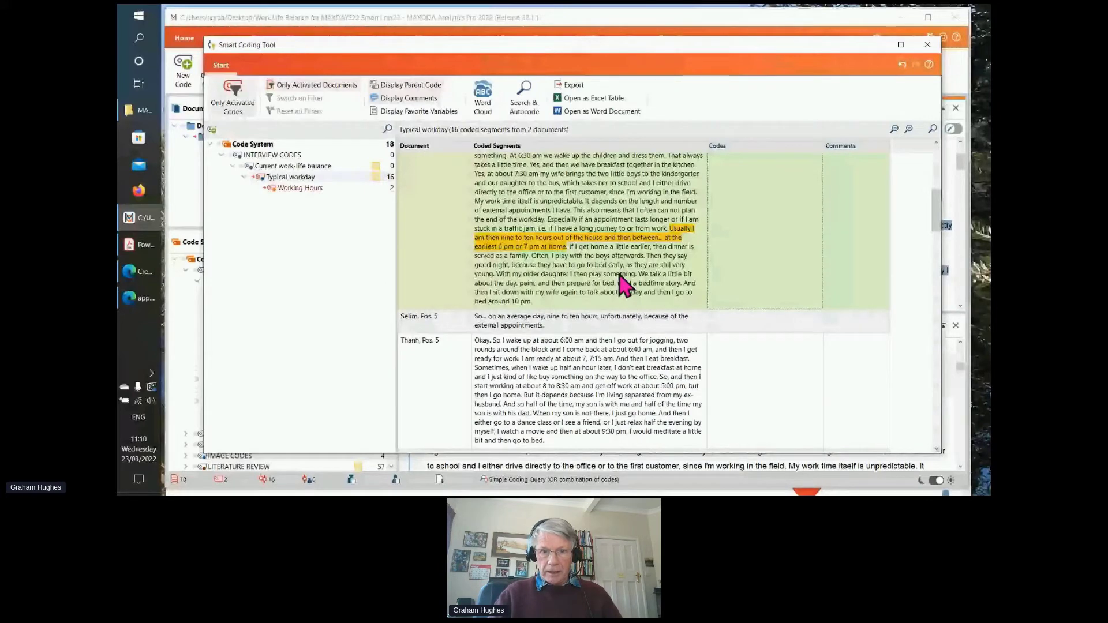
scroll(627, 306, "down", 5)
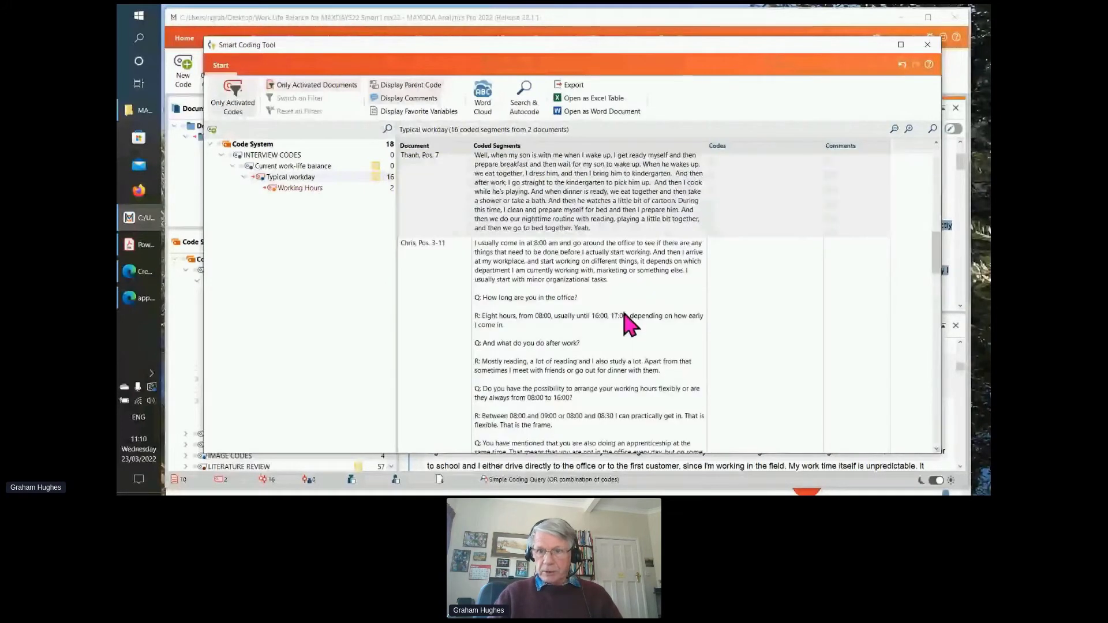
scroll(629, 324, "down", 5)
scroll(629, 324, "down", 5)
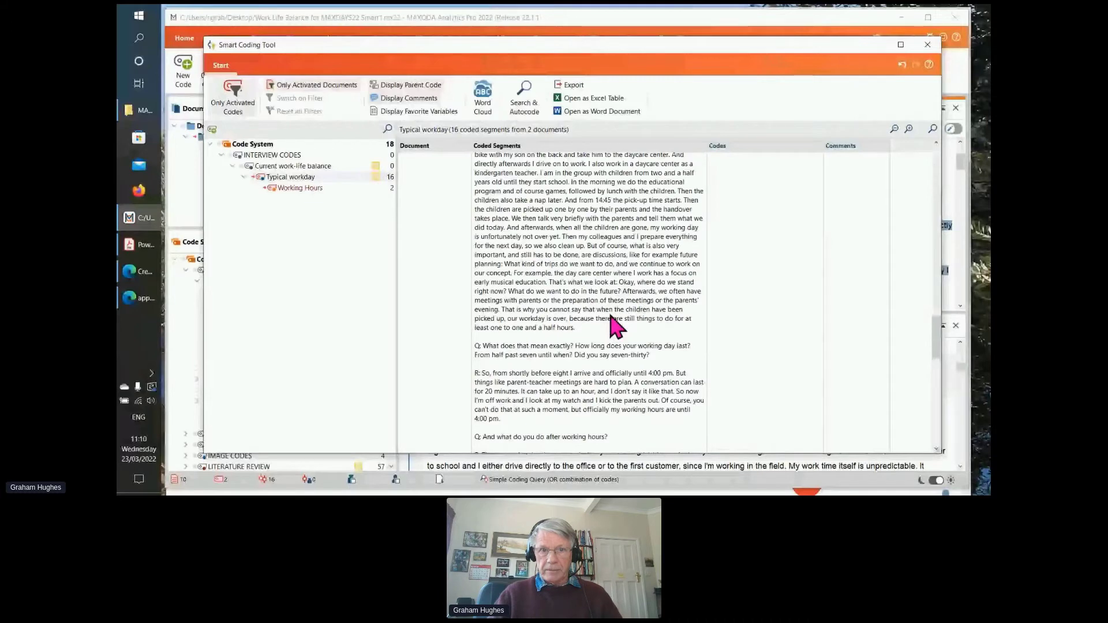
mouse_move(934, 335)
left_mouse_down()
mouse_move(946, 308)
mouse_move(940, 317)
left_mouse_up()
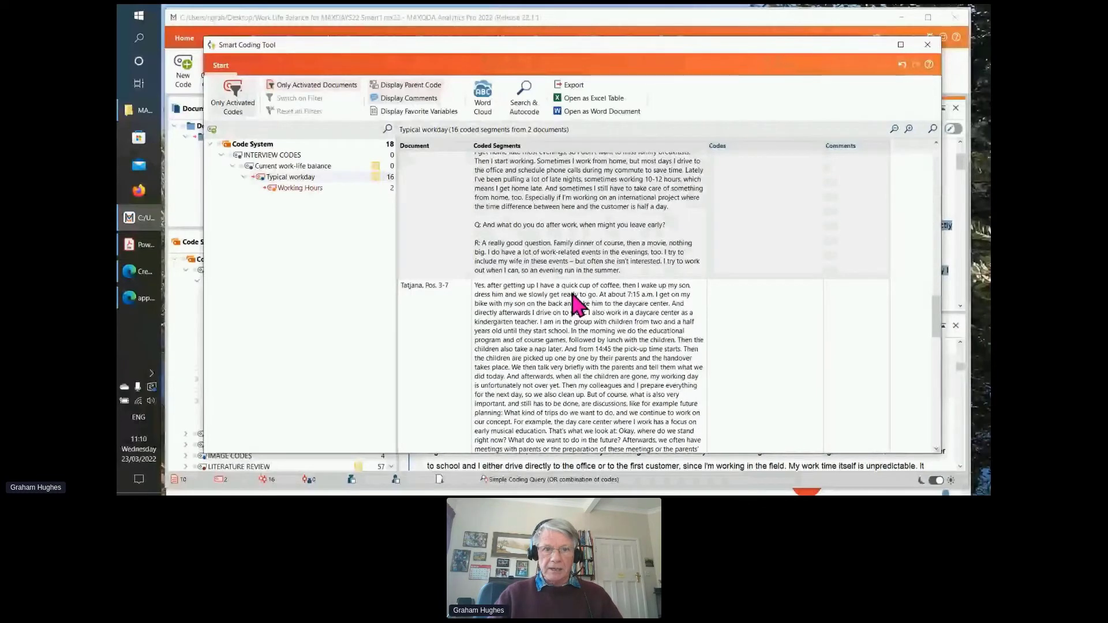
Code the passage "Yes, after getting up I have a quick cup of coffee" with a new pink subcode named Food & drink, and highlight it
left_click(474, 297)
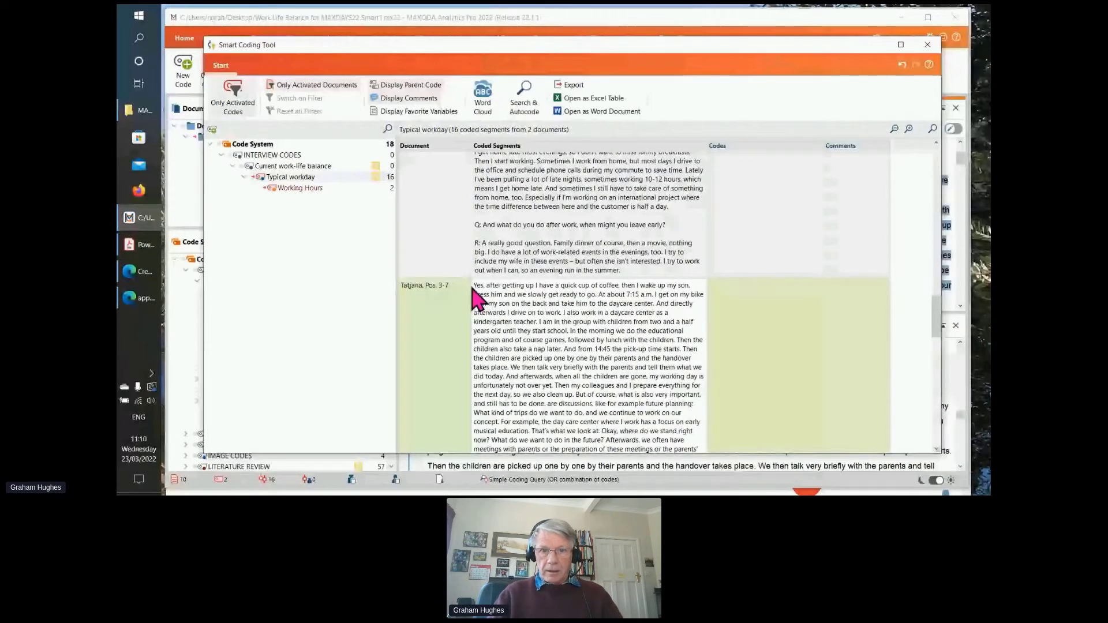
left_click_drag(473, 286, 623, 284)
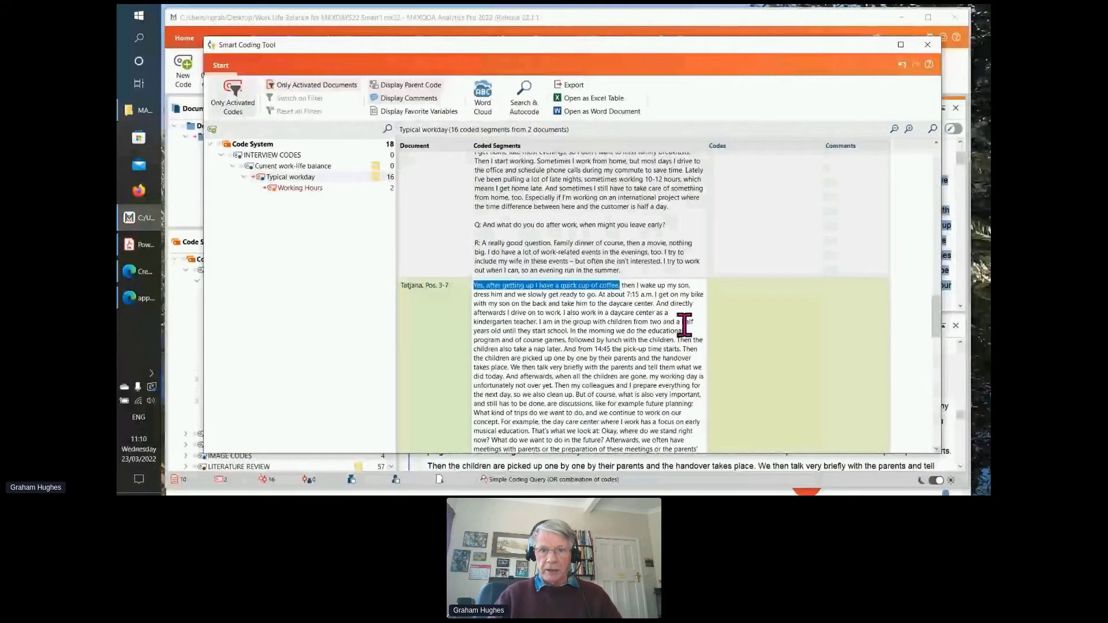
right_click(565, 290)
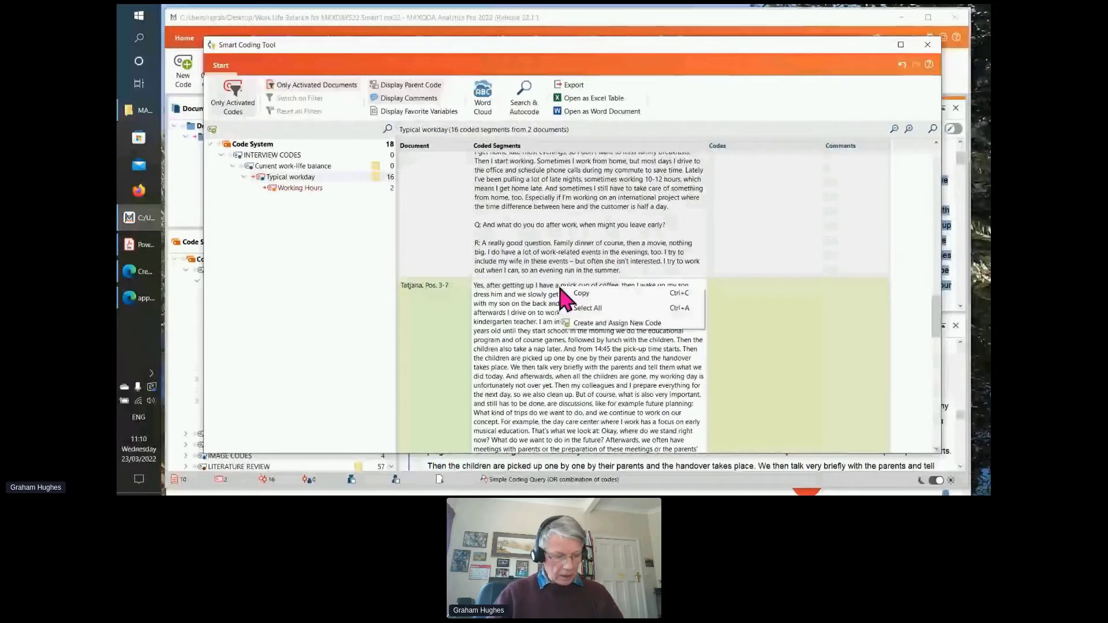
left_click(604, 323)
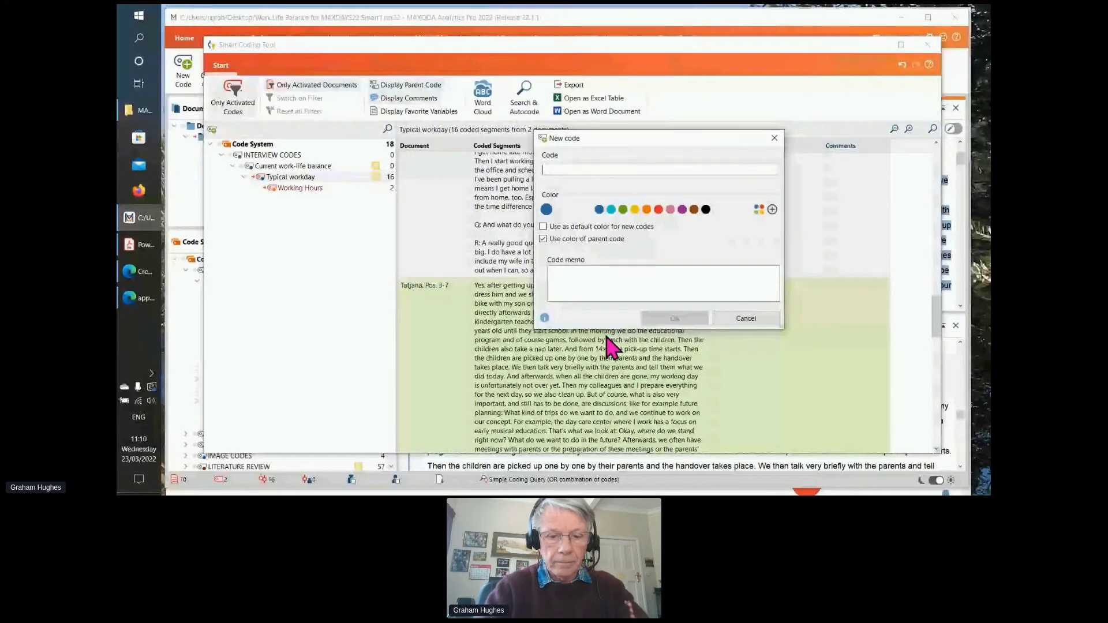
type("Food & ")
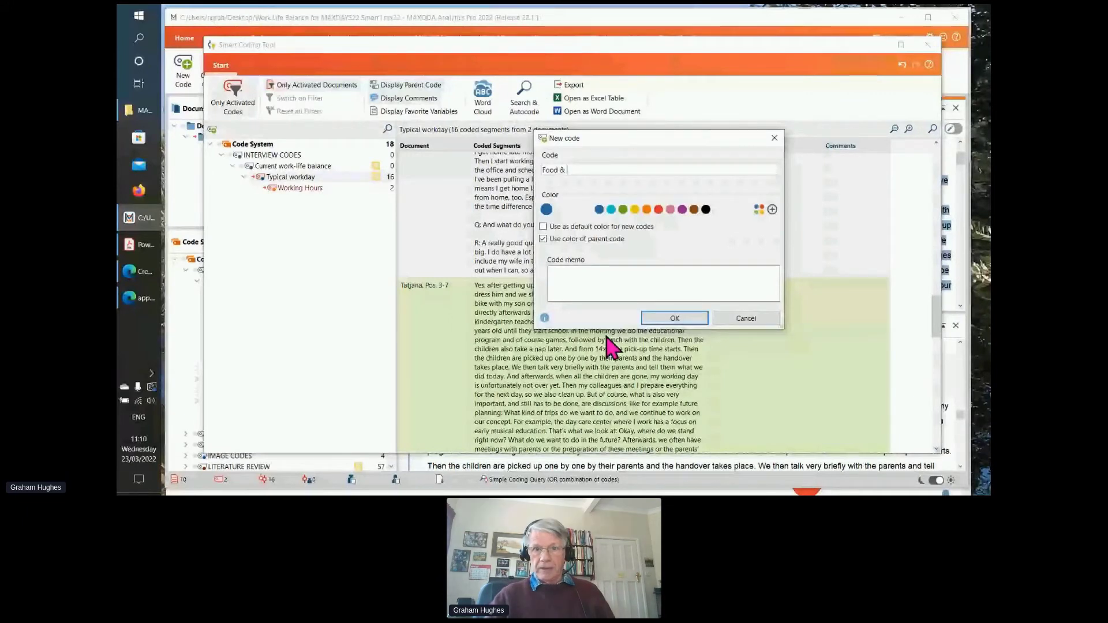
type("drink")
left_click(669, 211)
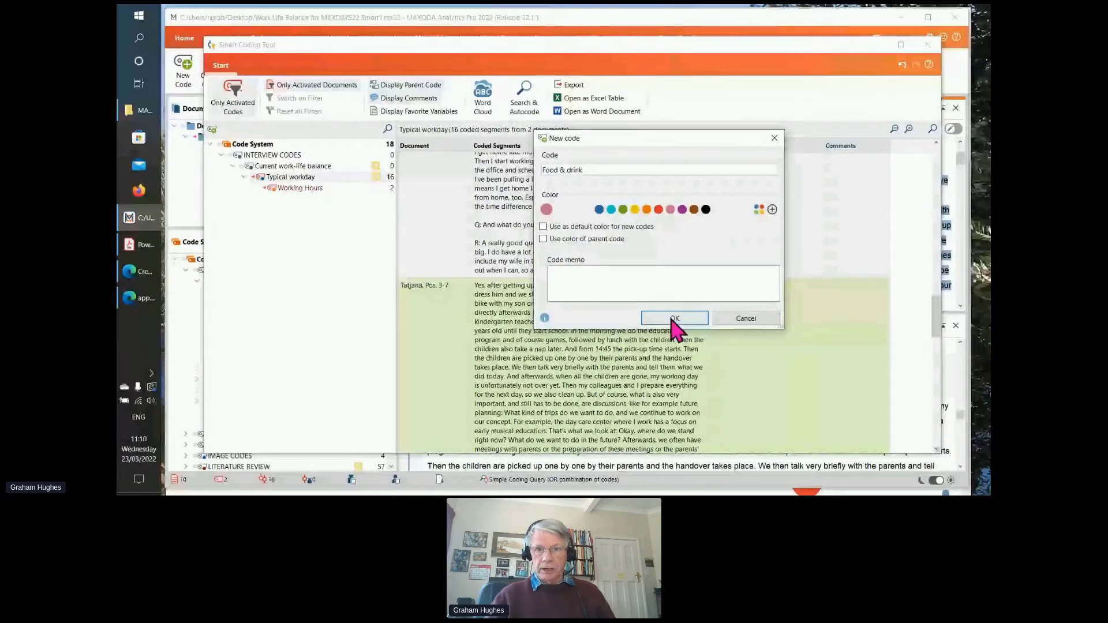
left_click(674, 319)
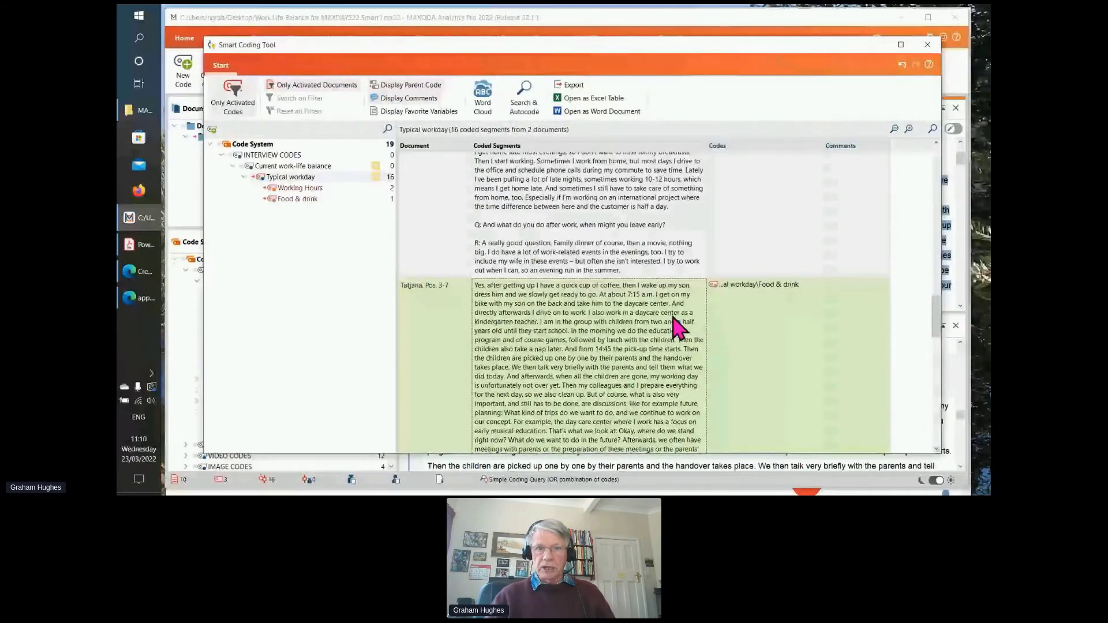
left_click(772, 284)
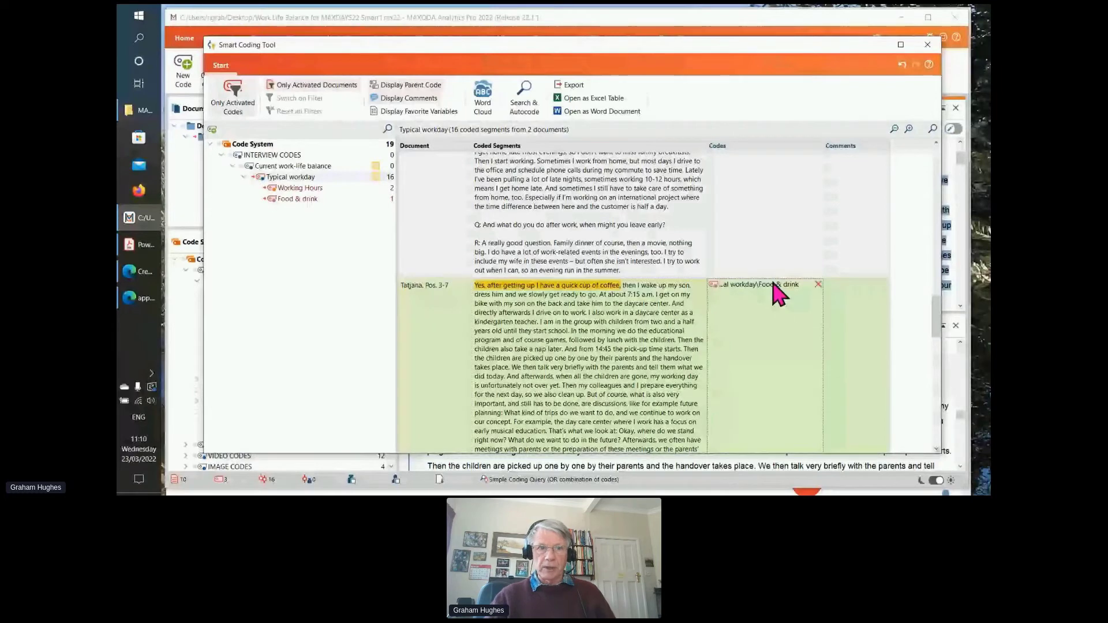
scroll(601, 211, "down", 3)
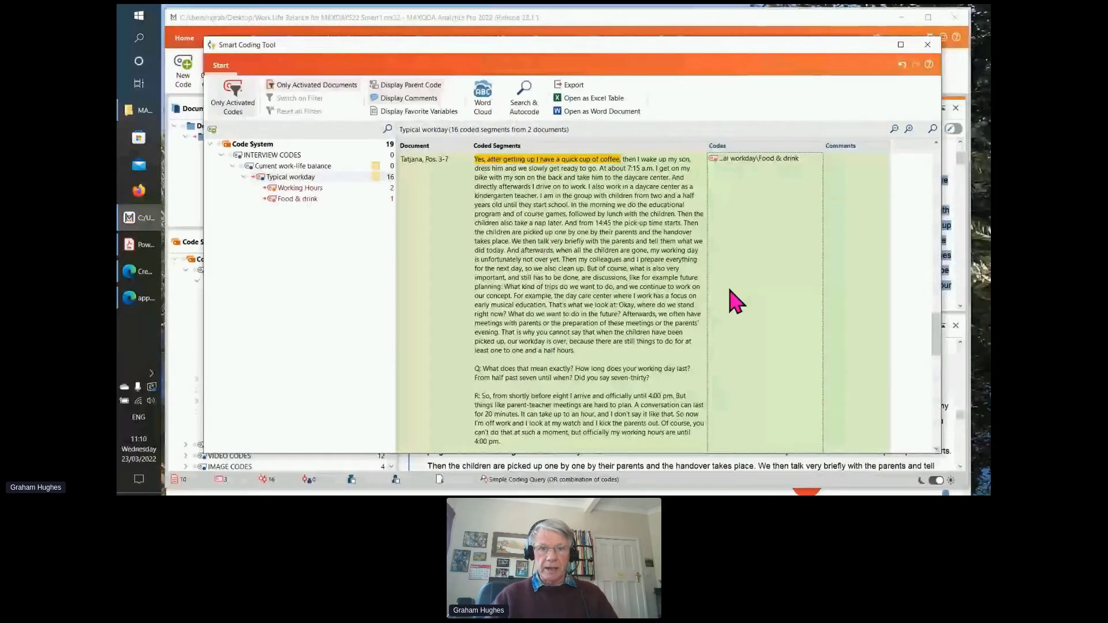
scroll(731, 301, "down", 5)
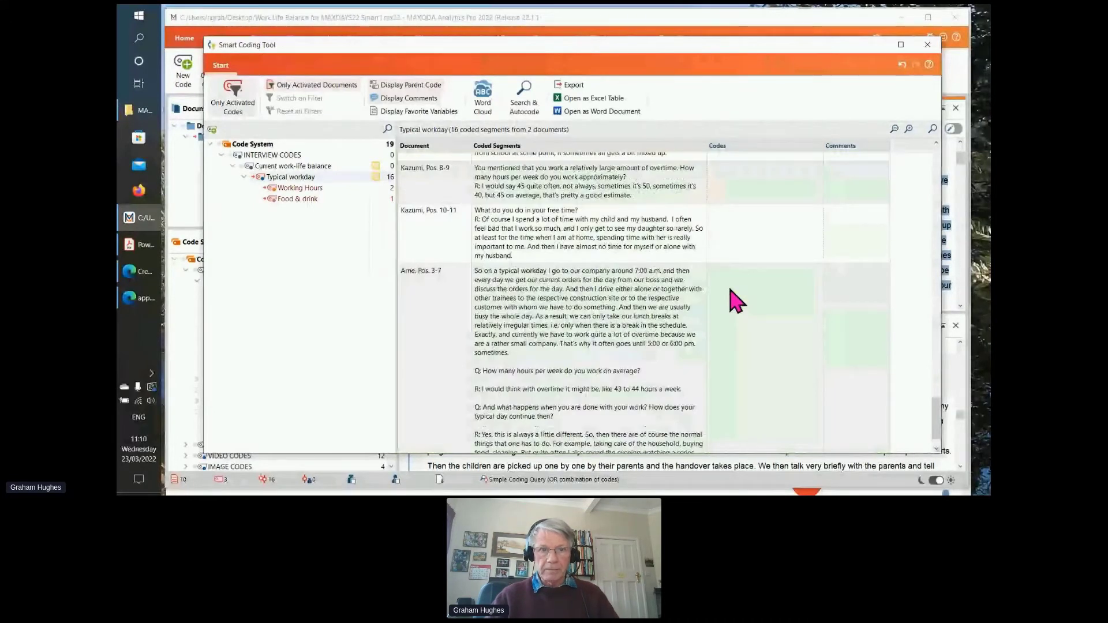
left_click(296, 177)
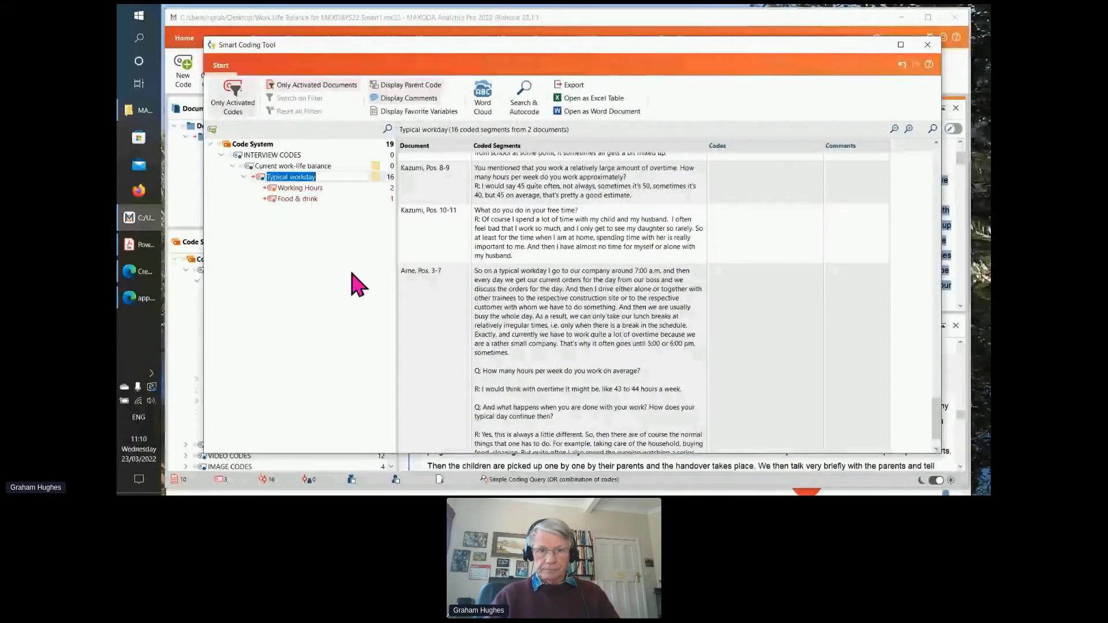
left_click(800, 302)
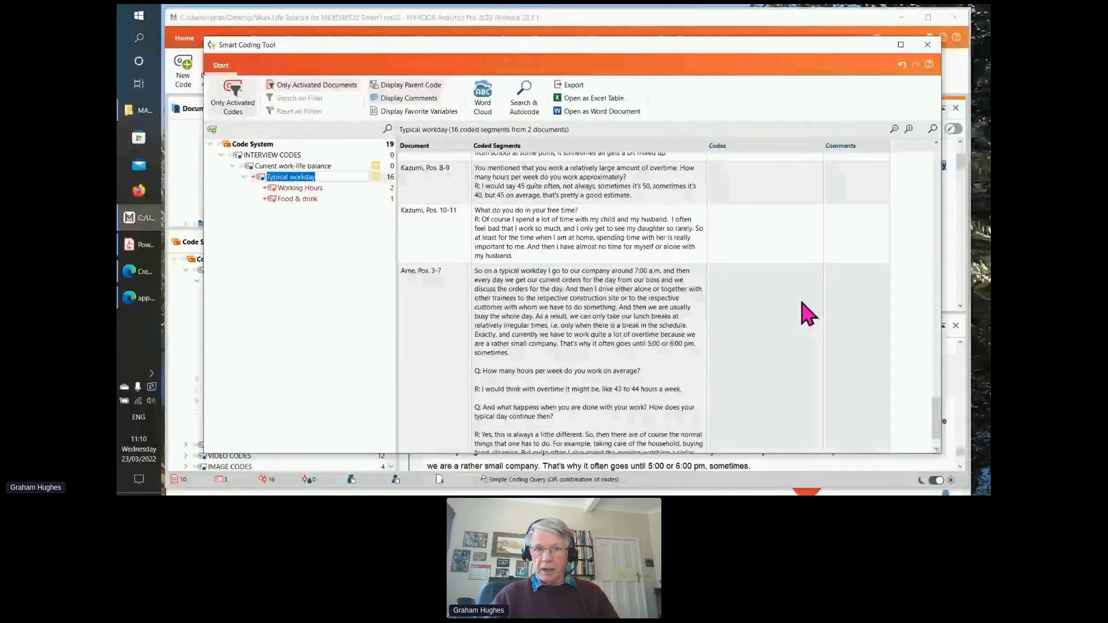
left_click(572, 326)
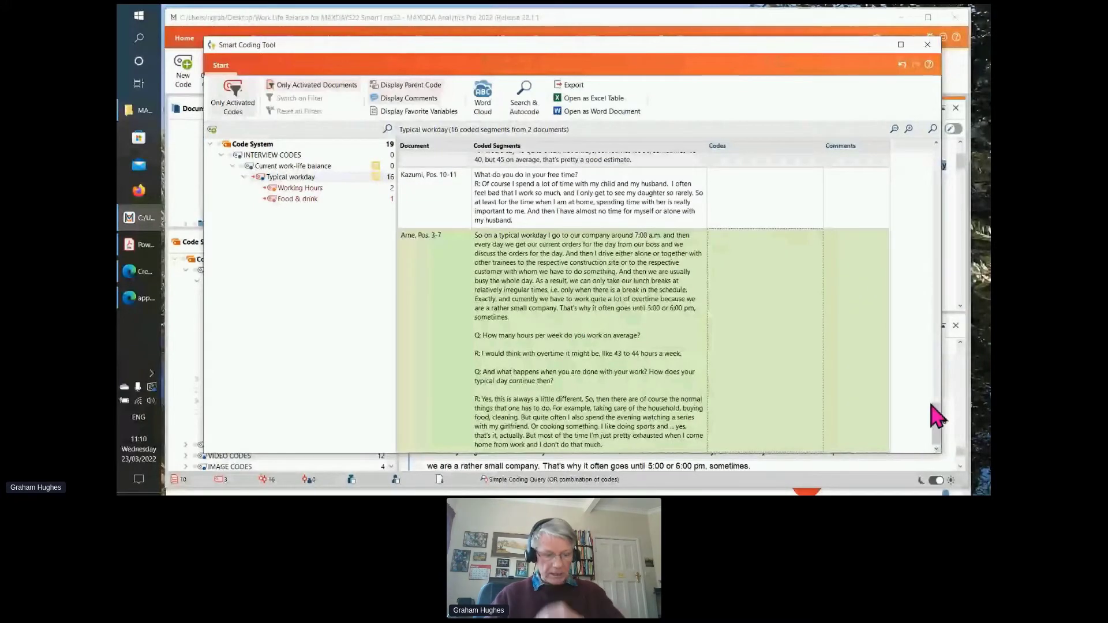
Create a subcode named Children under Typical workday and assign it to the whole Pos. 10-11 segment beginning "What do you do in your free time?"
left_click_drag(936, 412, 936, 385)
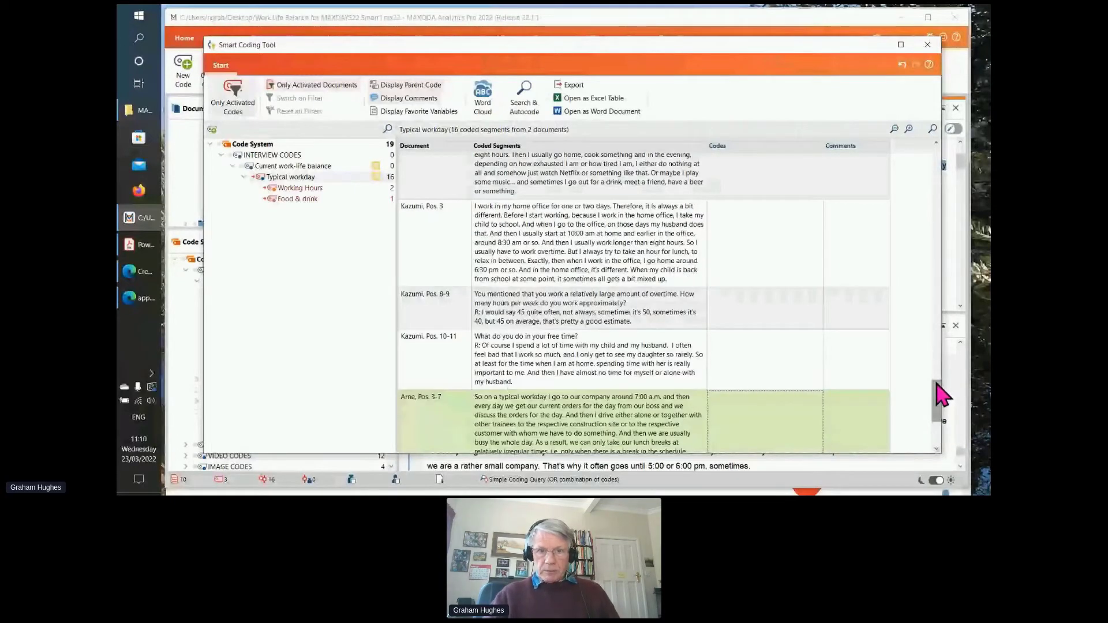
left_click(598, 381)
left_click(599, 381)
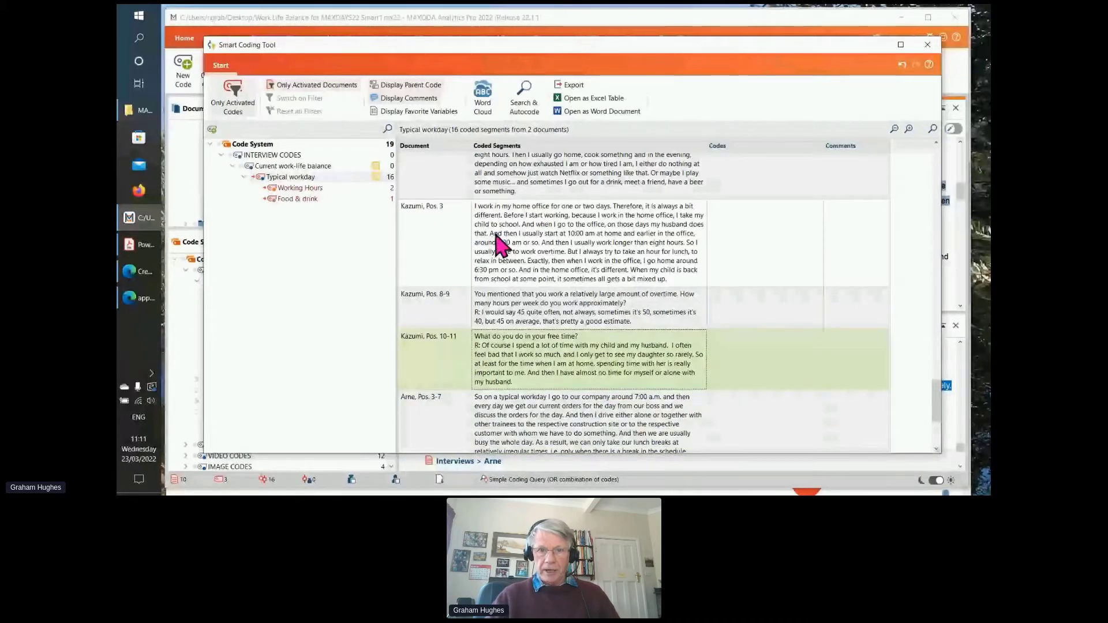
right_click(557, 351)
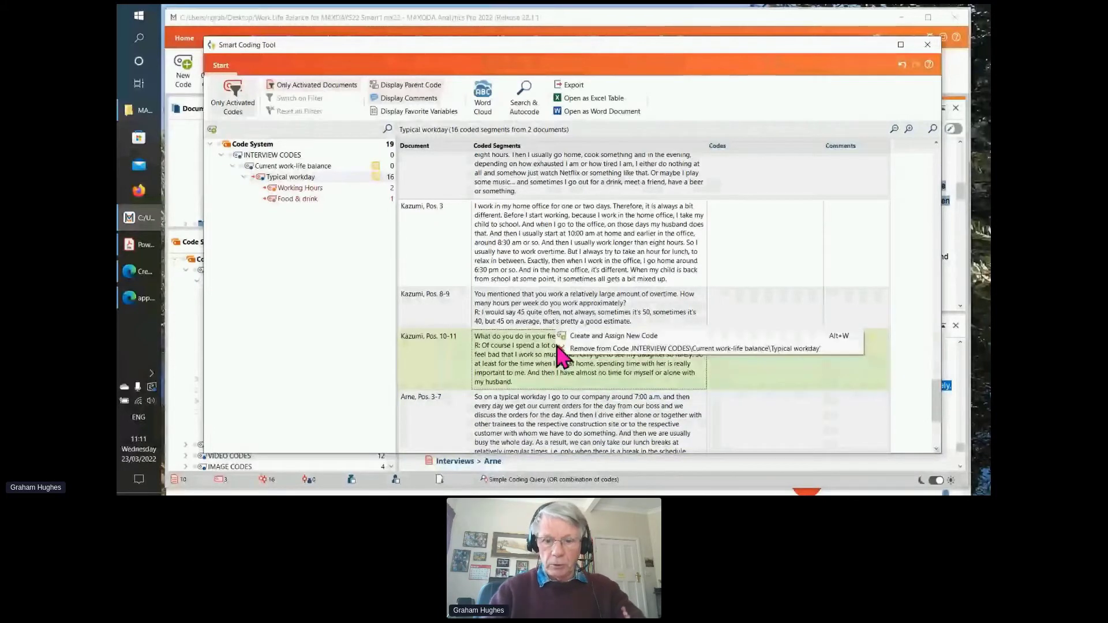
left_click(597, 336)
type("C")
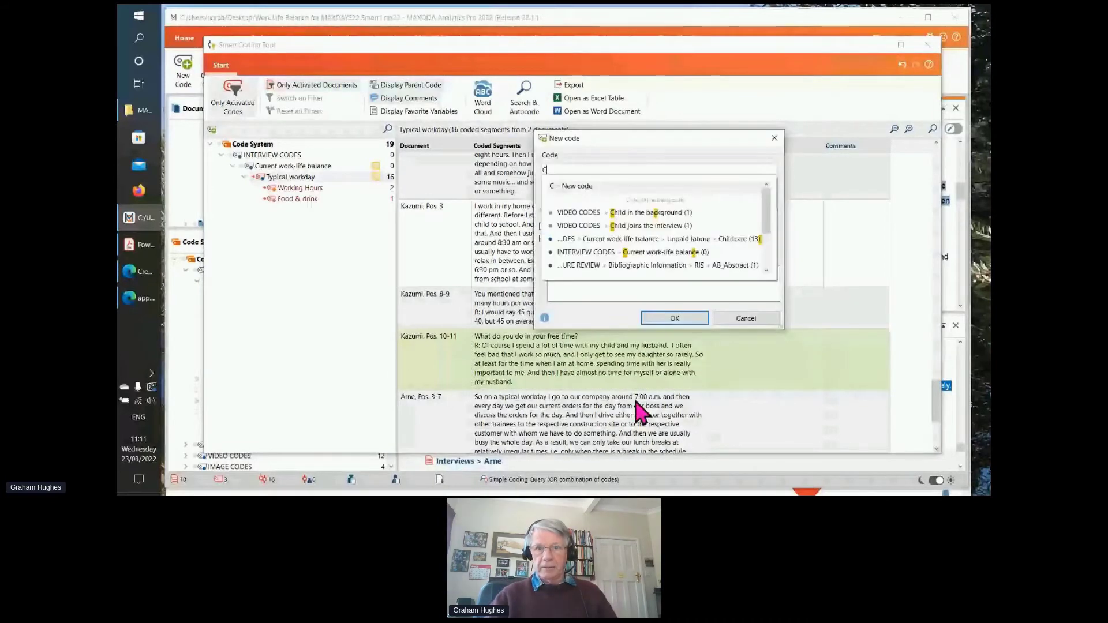
type("hildren")
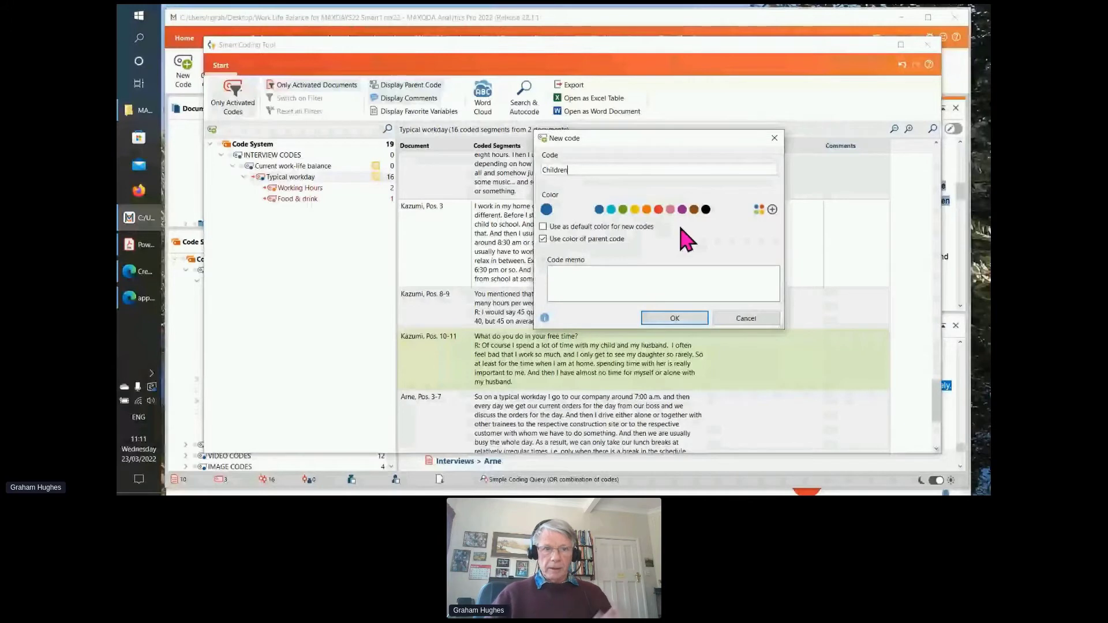
left_click(685, 319)
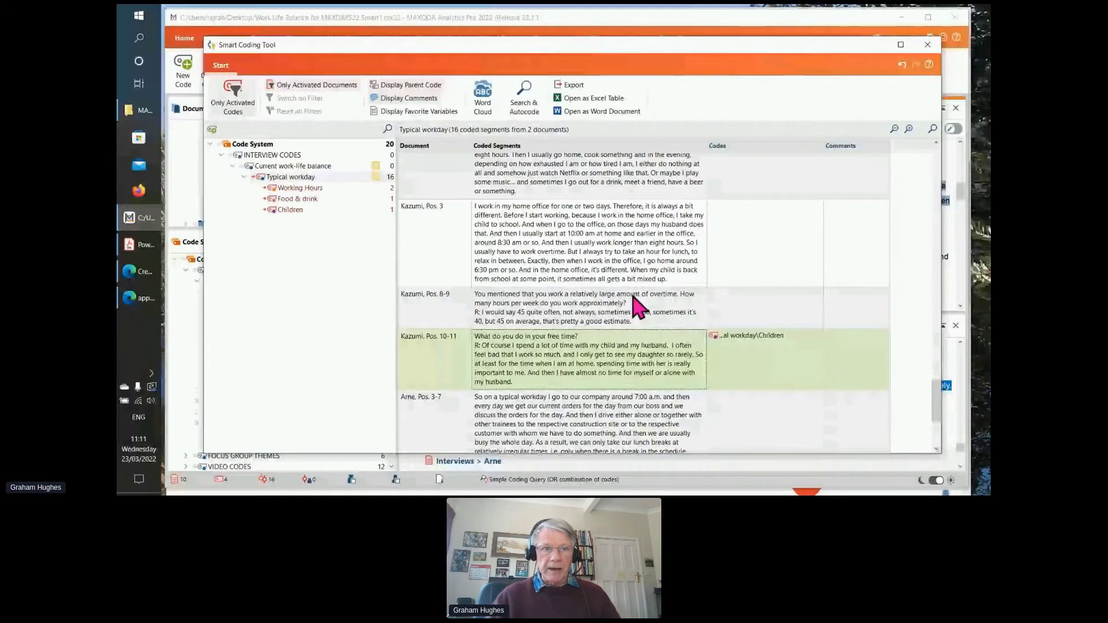
Assign the Children code to the segment beginning "I work in my home office", and review the Children segments before returning to Typical workday
left_click(558, 266)
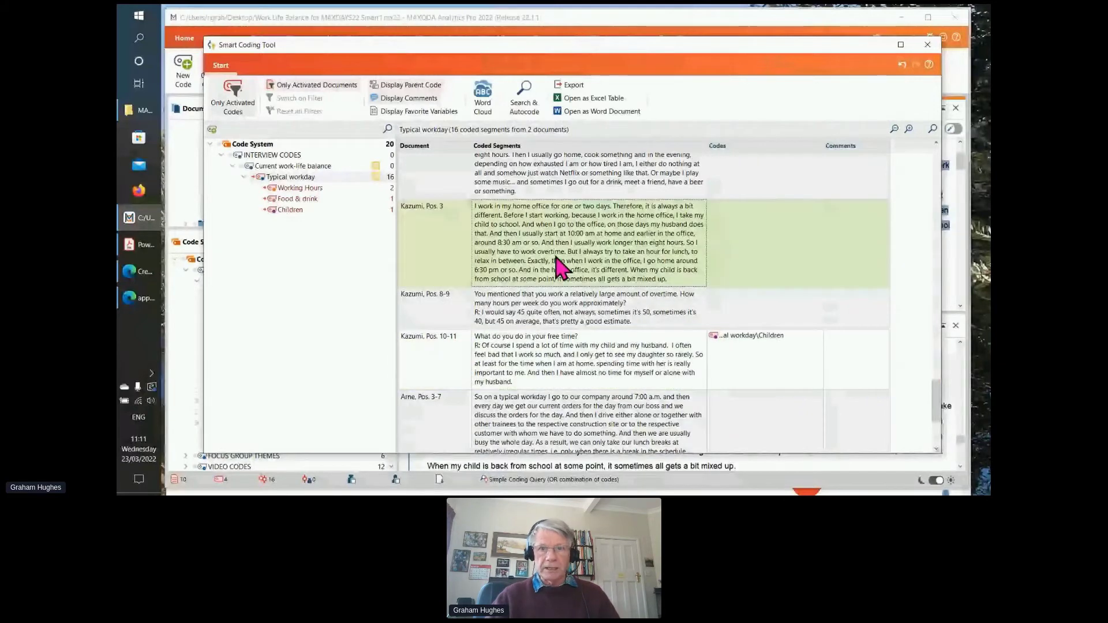
left_click_drag(556, 260, 291, 210)
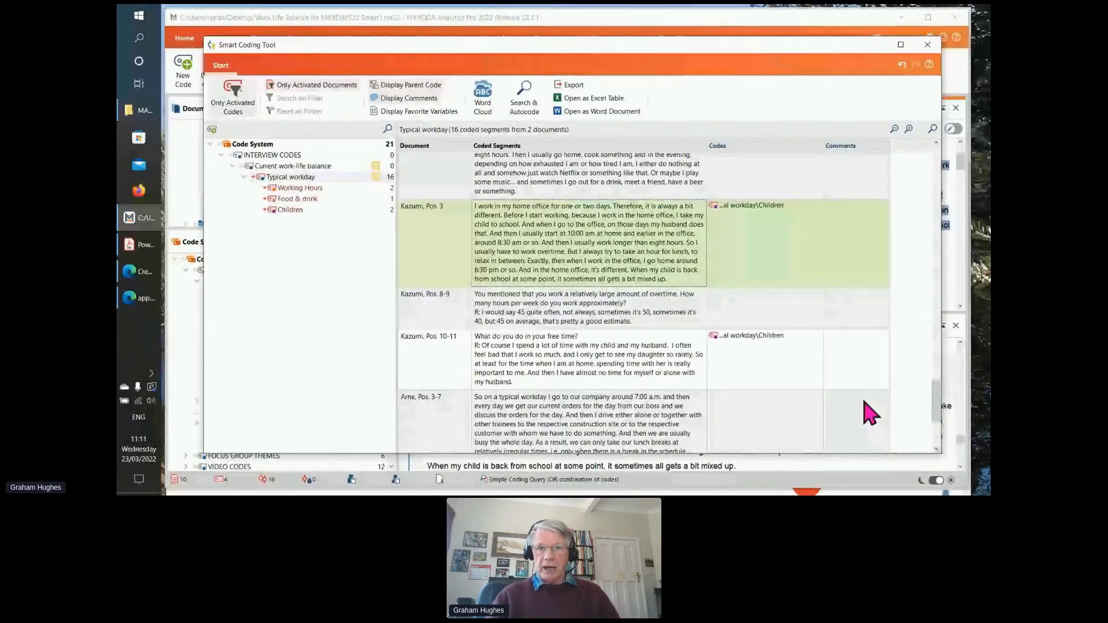
left_click(290, 210)
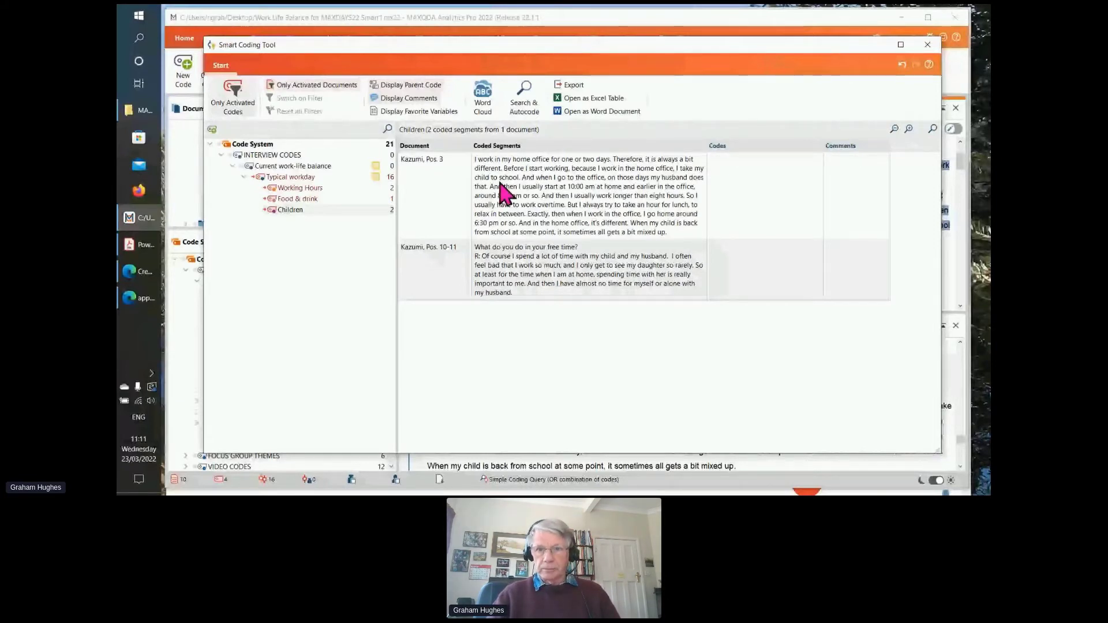
left_click(291, 177)
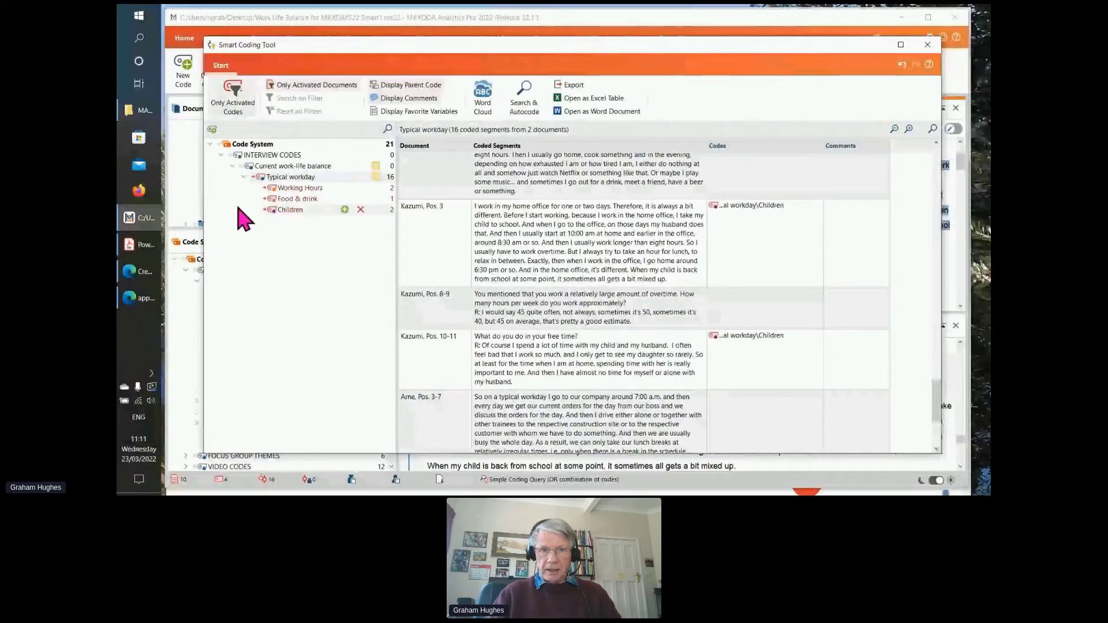
Try to apply the Children code from the code system to the last Typical workday segment, and return to the Typical workday list
scroll(587, 298, "down", 3)
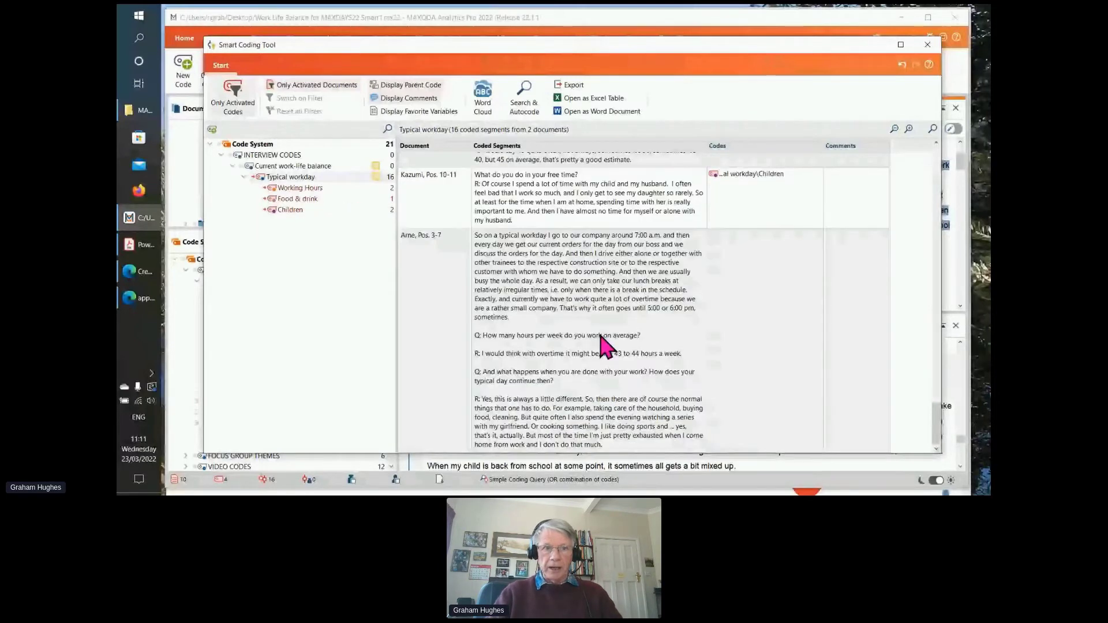
left_click(547, 353)
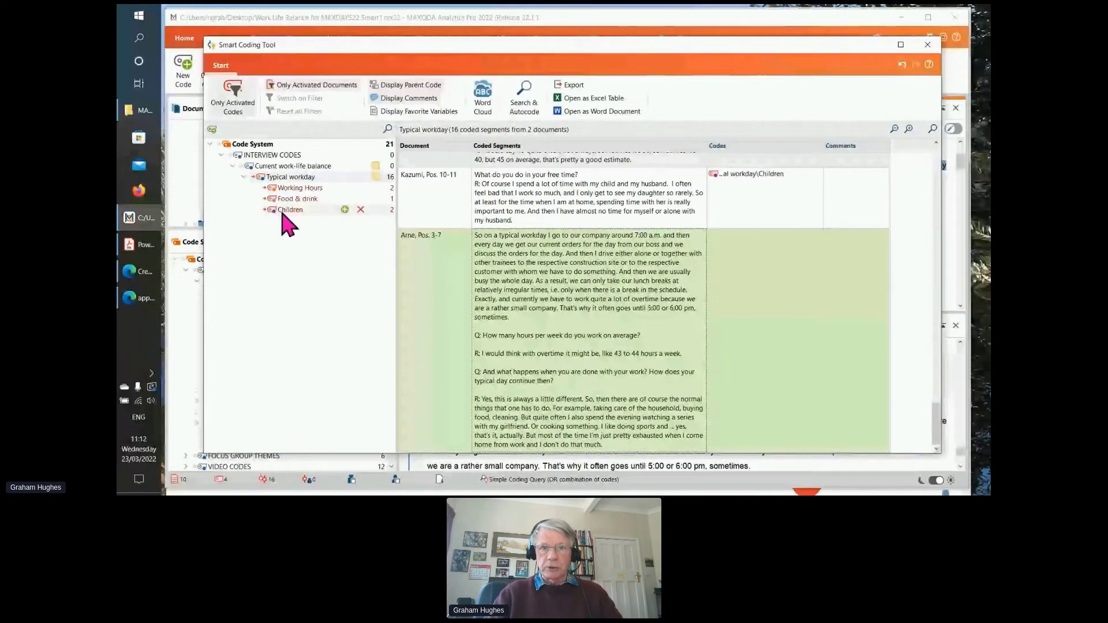
left_click_drag(288, 210, 745, 256)
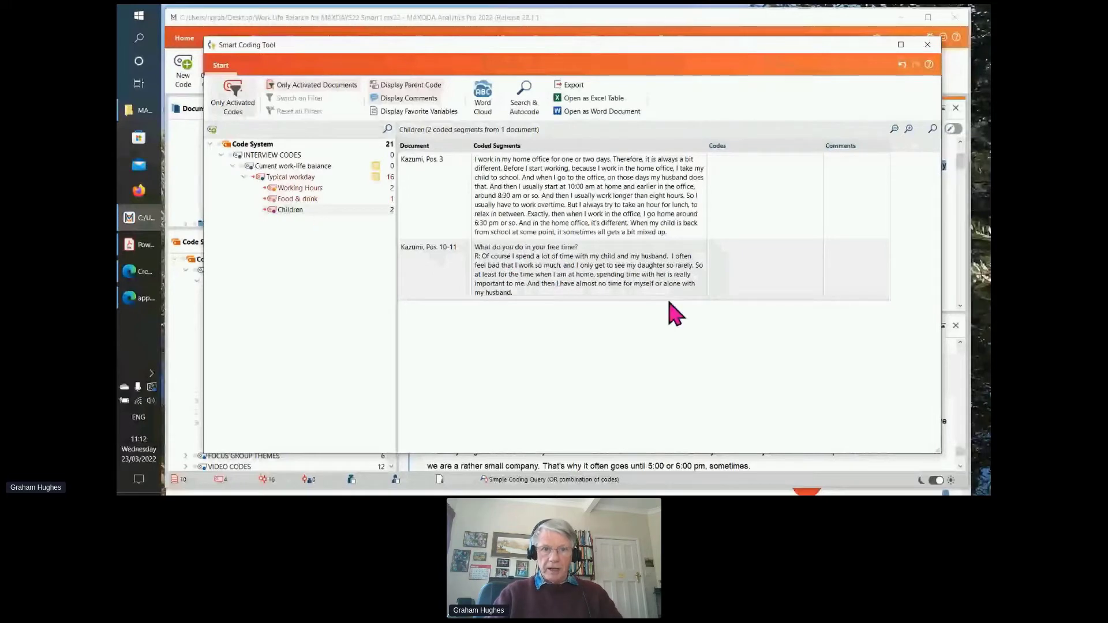
left_click(280, 177)
Assign the last Typical workday segment, beginning "So on a typical workday I go to our company", to the Children code
scroll(555, 360, "down", 2)
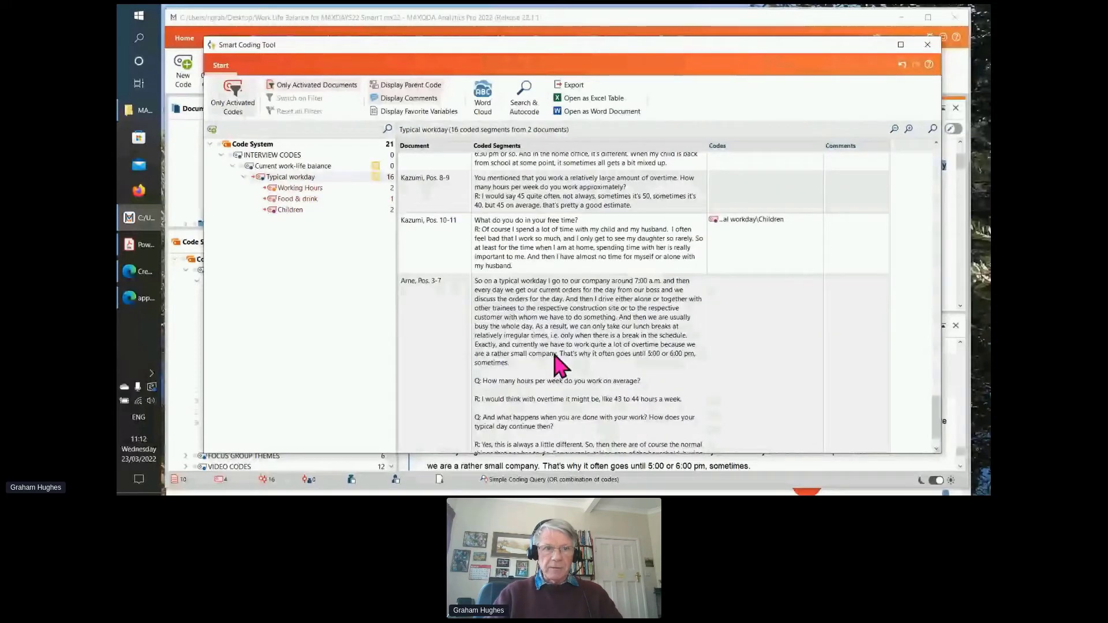
left_click_drag(555, 342, 285, 218)
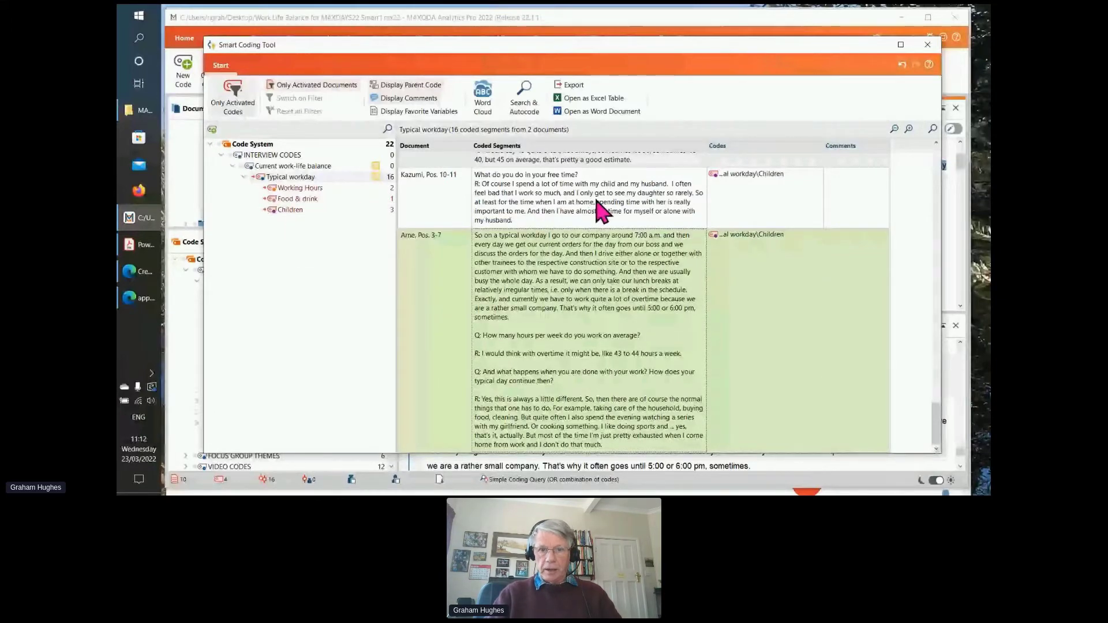
scroll(595, 225, "up", 5)
scroll(594, 231, "down", 5)
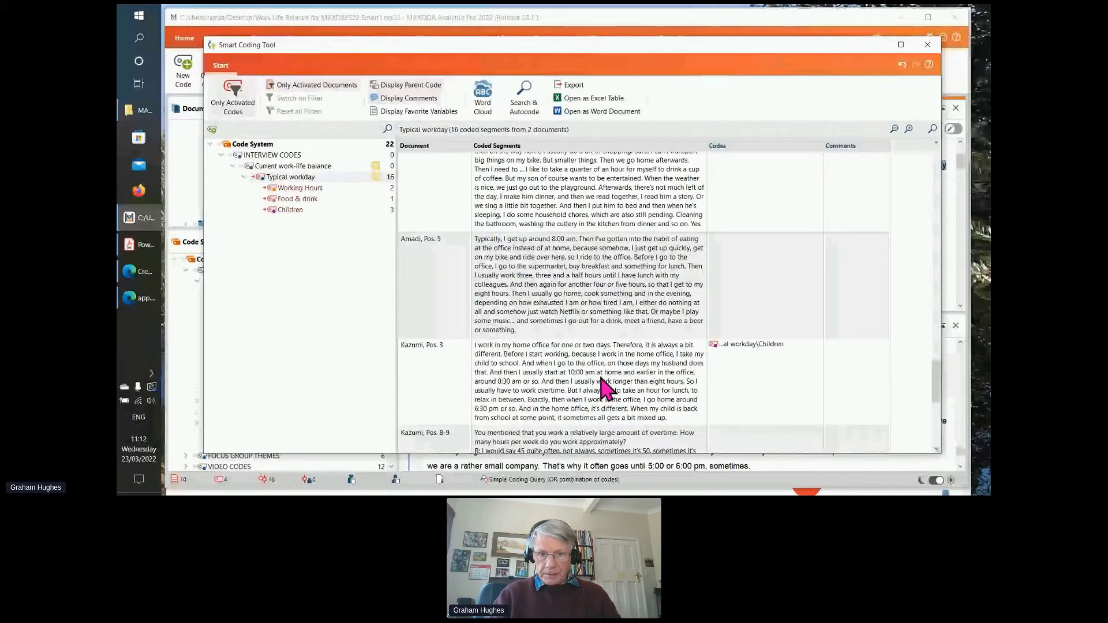
Create a subcode named Travel under Typical workday and assign it to the segment beginning "So on a typical workday I go to our company"
scroll(603, 386, "down", 5)
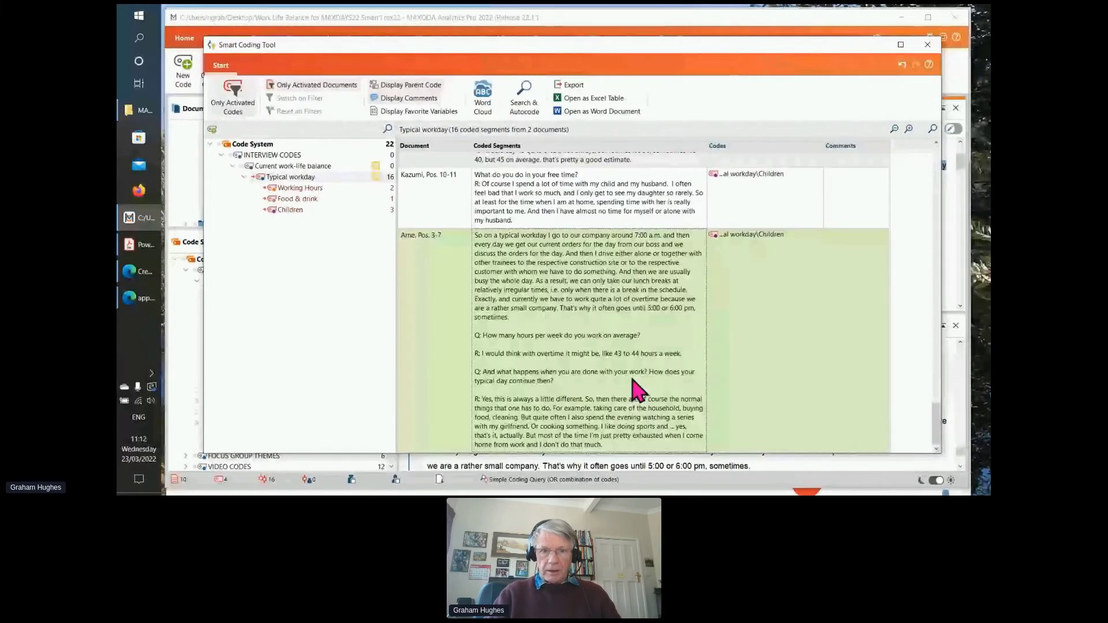
right_click(587, 318)
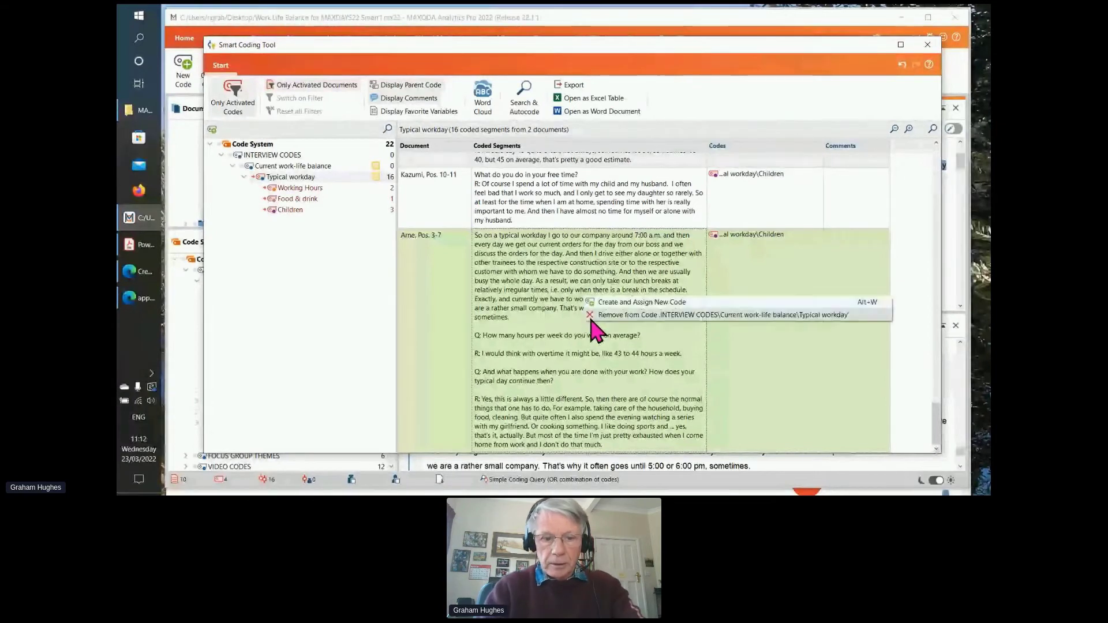
left_click(627, 302)
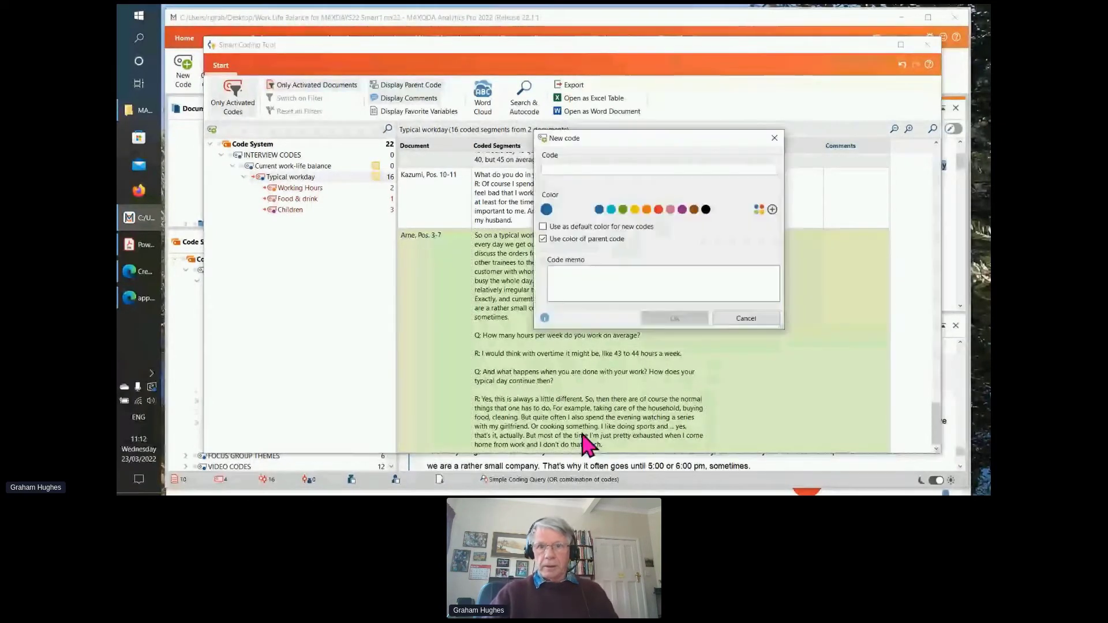
type("Tra")
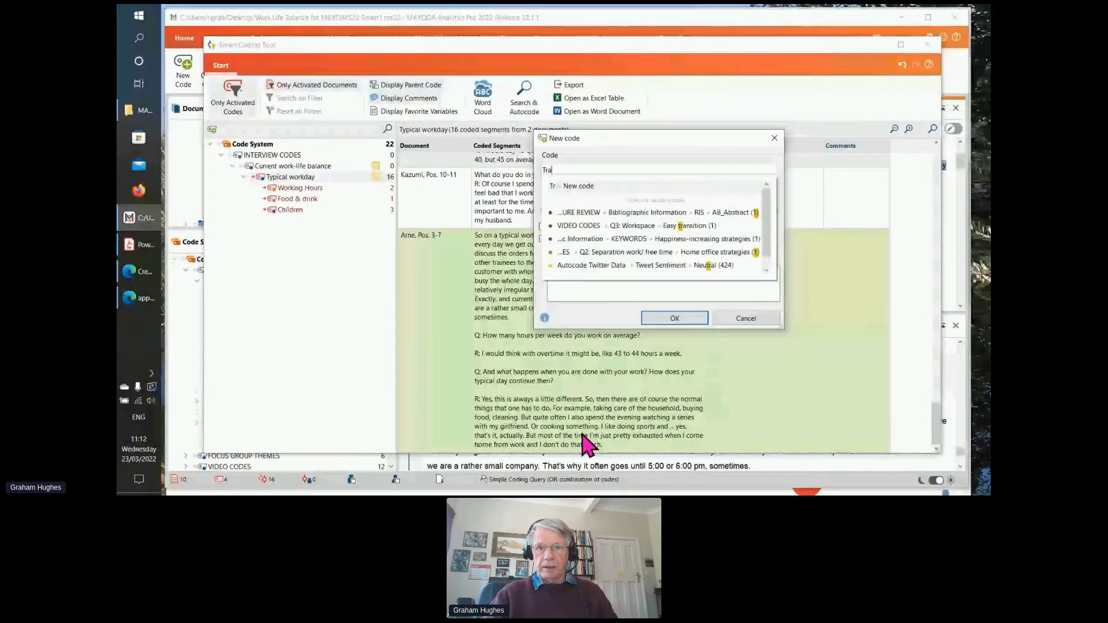
type("vel")
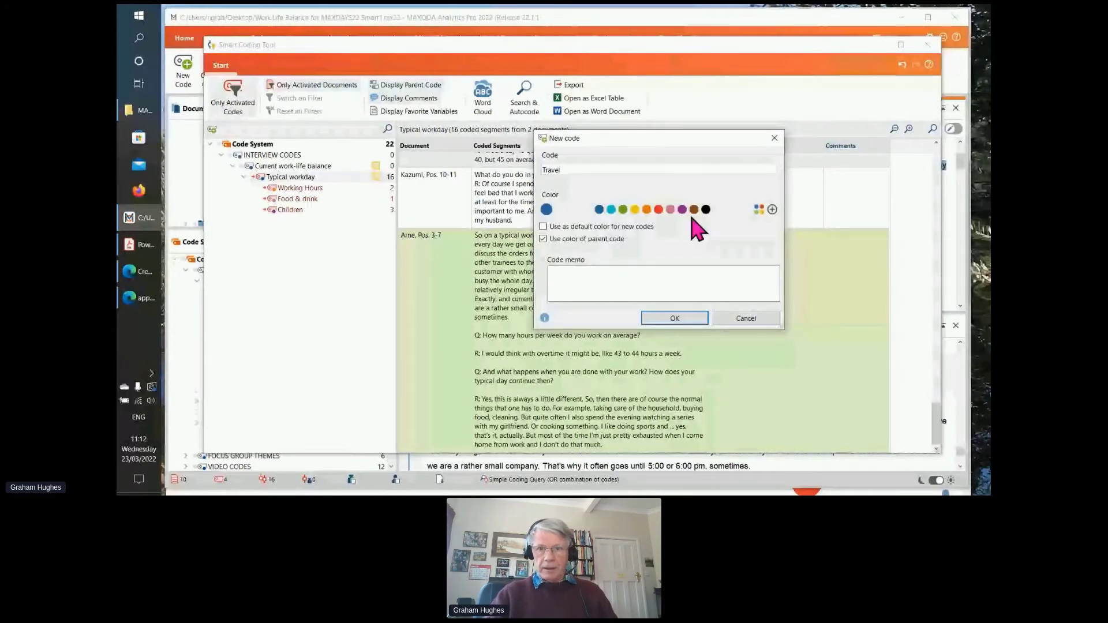
left_click(685, 319)
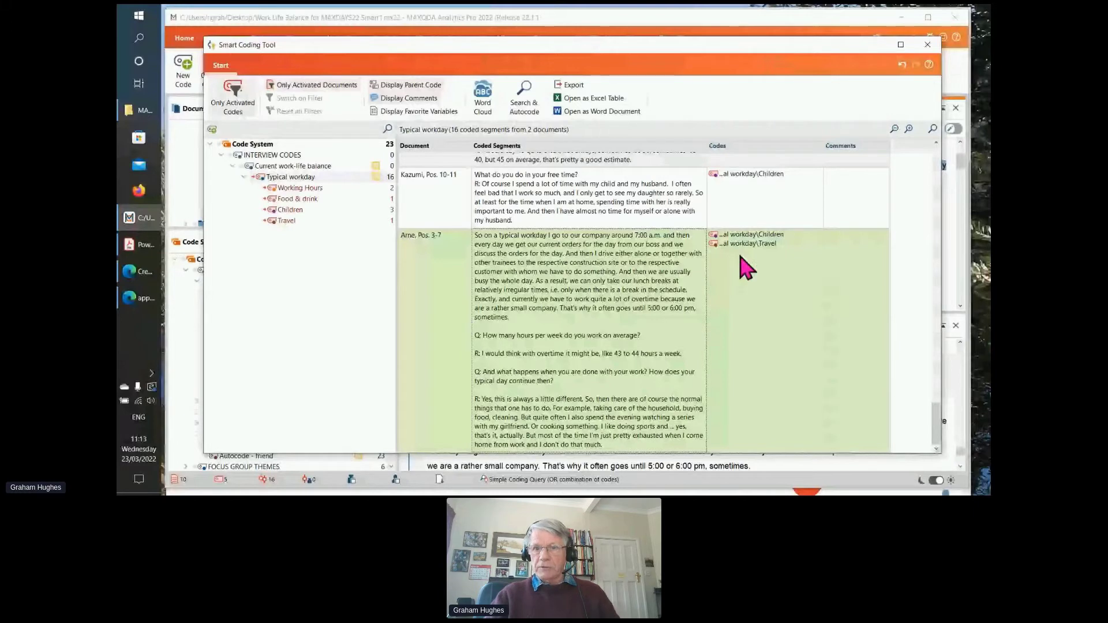
Remove the Travel code from the last Typical workday segment, and undo the removal
mouse_move(807, 254)
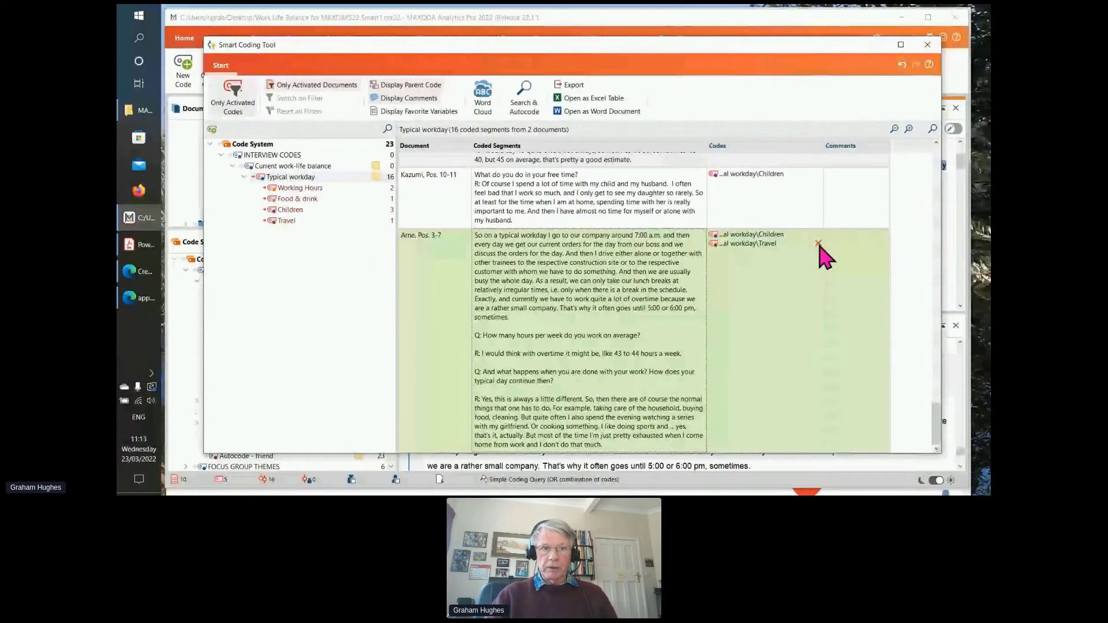
left_click(818, 243)
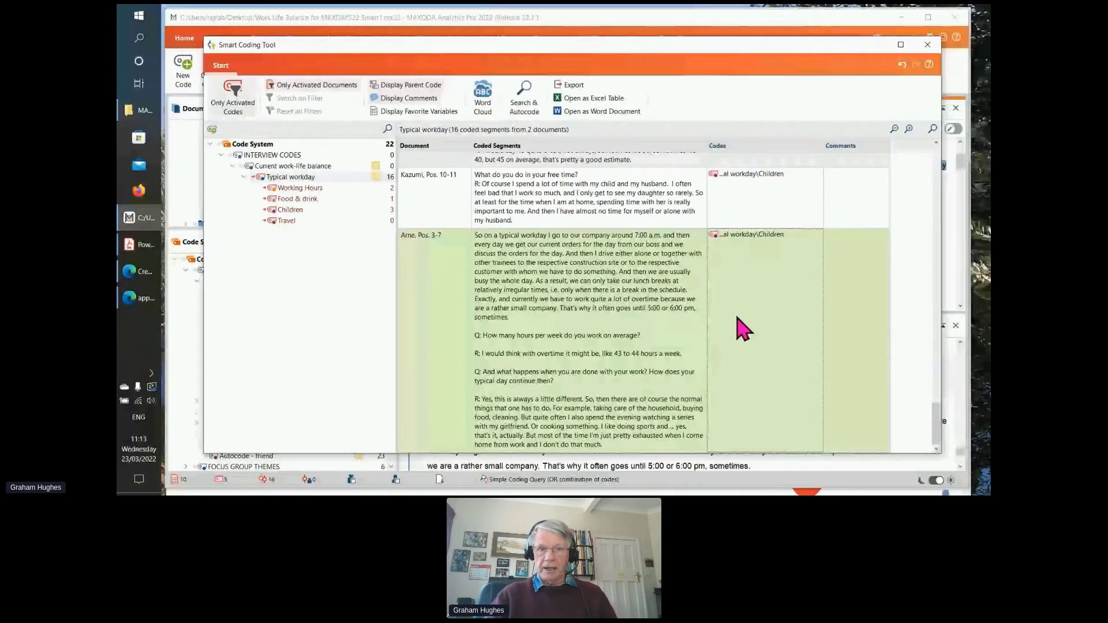
left_click(903, 66)
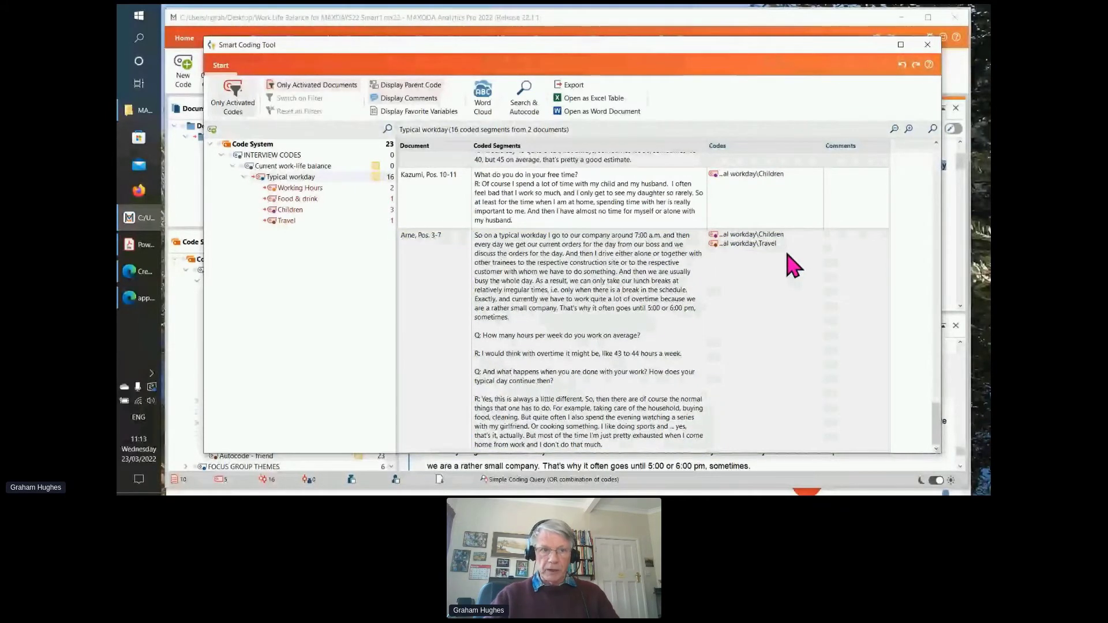
Display the Children segments and move the one beginning "What do you do in your free time?" to the Food & drink code
scroll(794, 266, "up", 5)
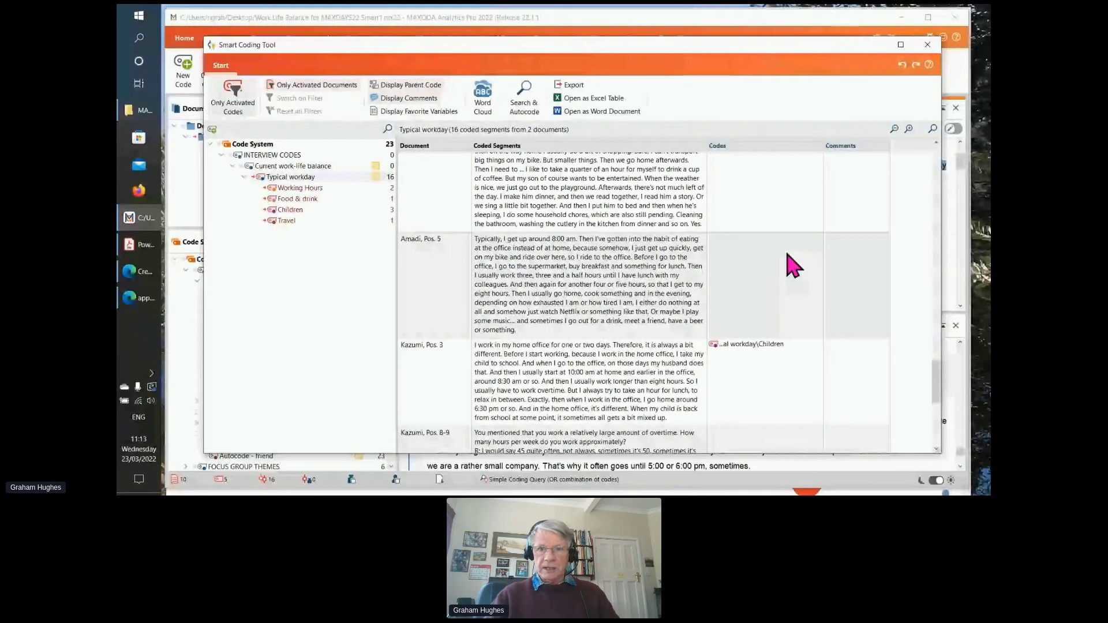
left_click(291, 210)
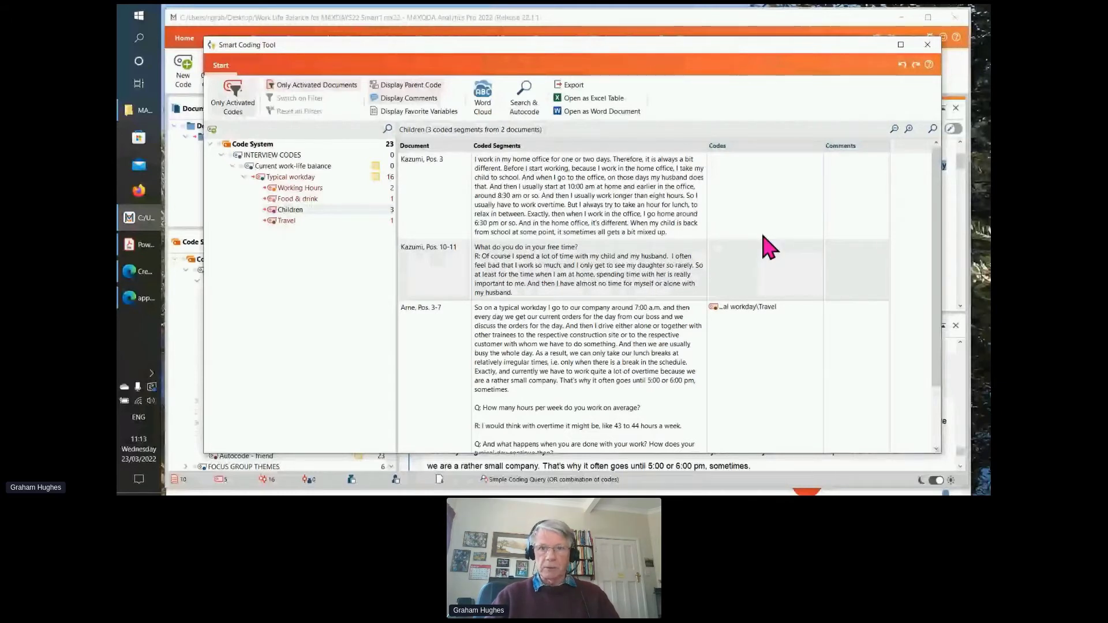
mouse_move(307, 187)
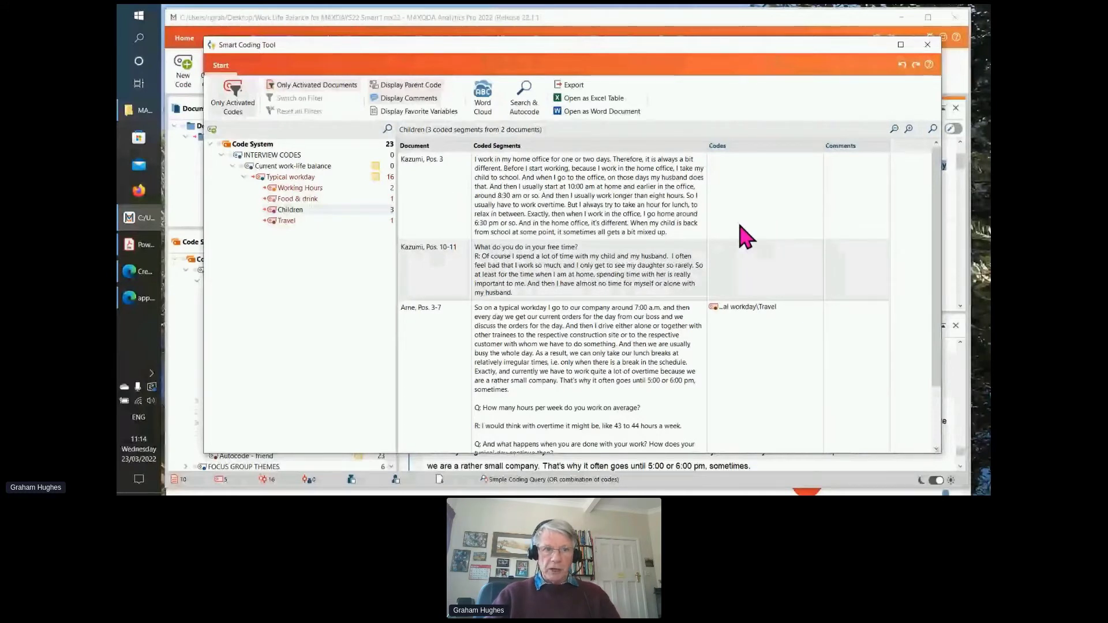
left_click(534, 277)
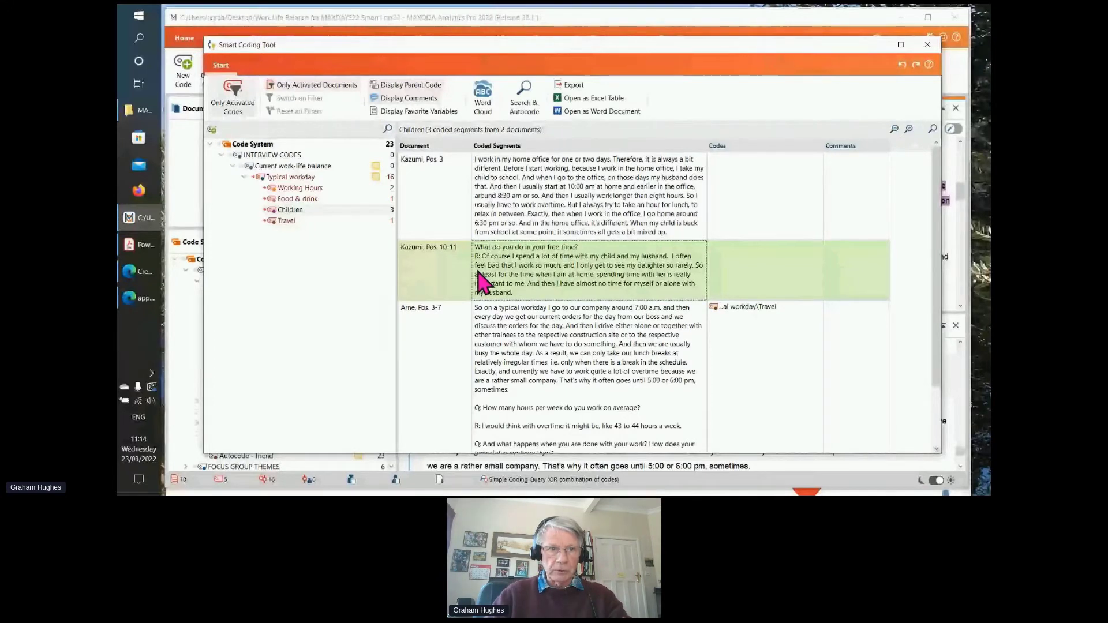
left_click_drag(477, 282, 378, 218)
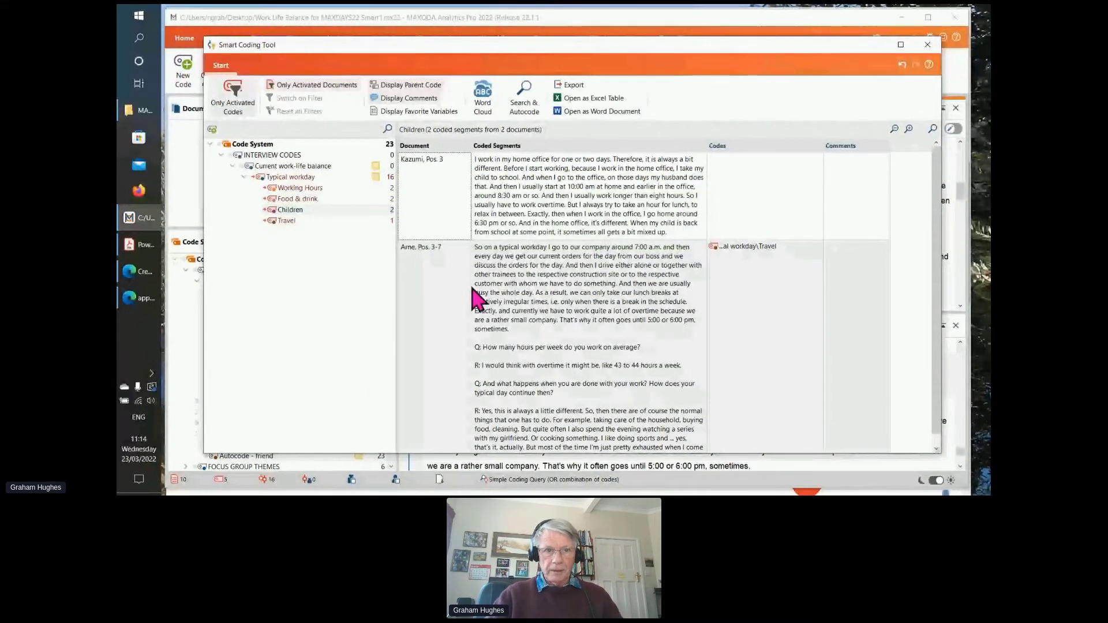
Move the "What do you do in your free time?" segment from Food & drink back to Children, and display the Children segments
left_click(296, 202)
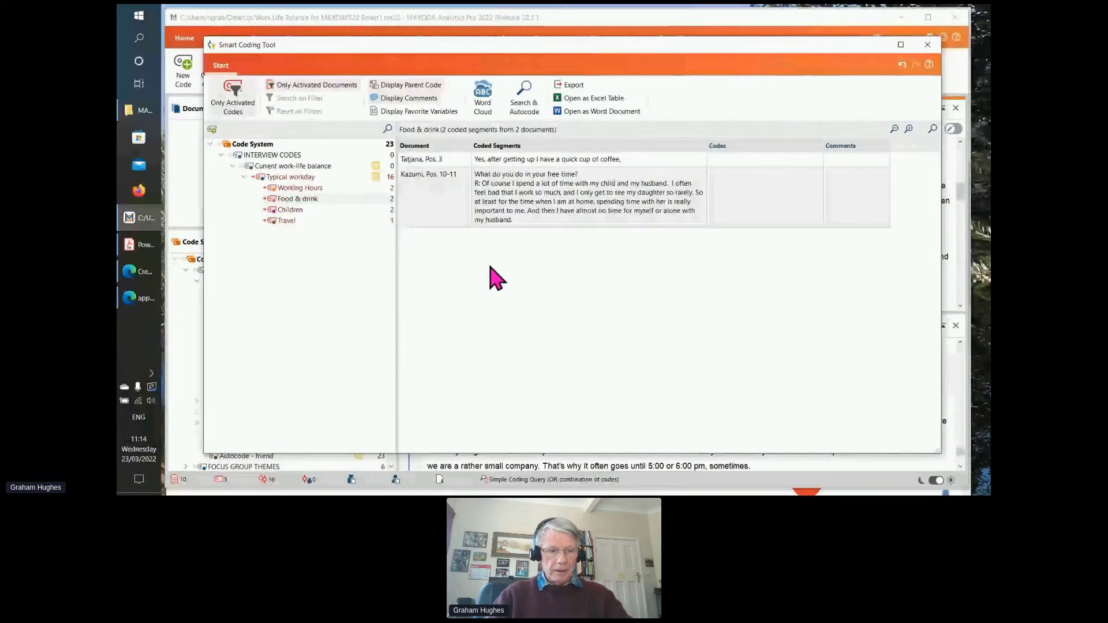
left_click(525, 220)
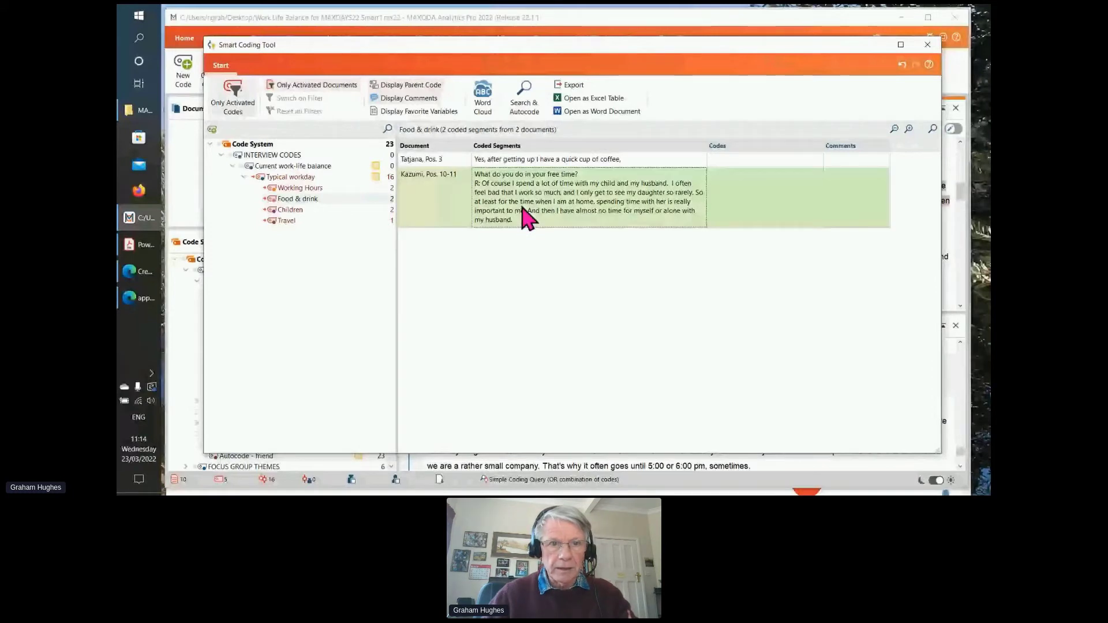
left_click_drag(524, 220, 341, 214)
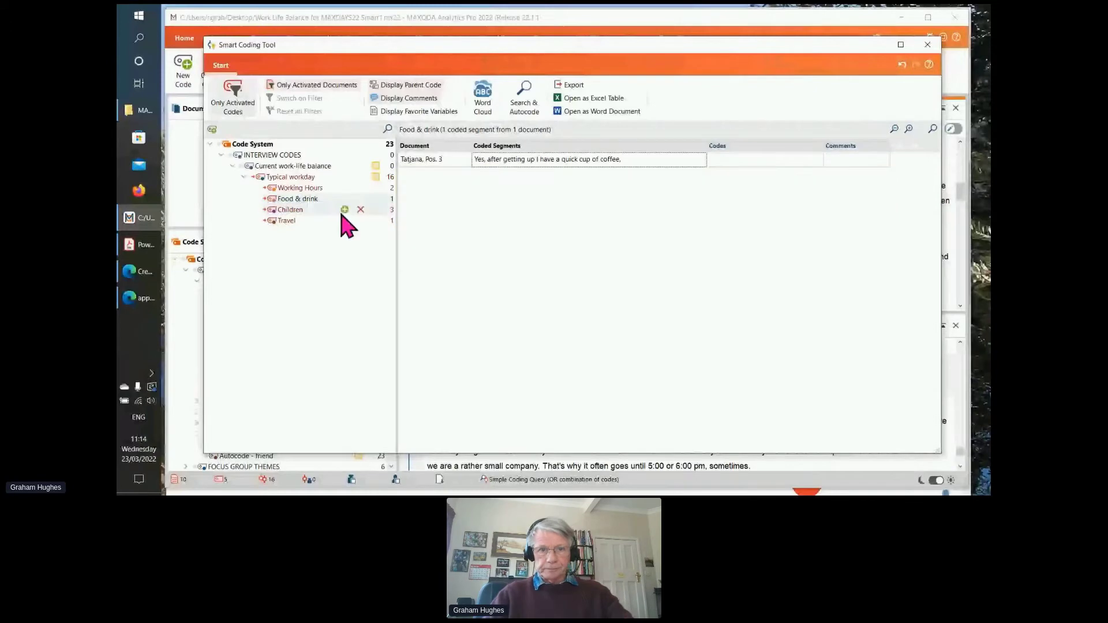
left_click(308, 212)
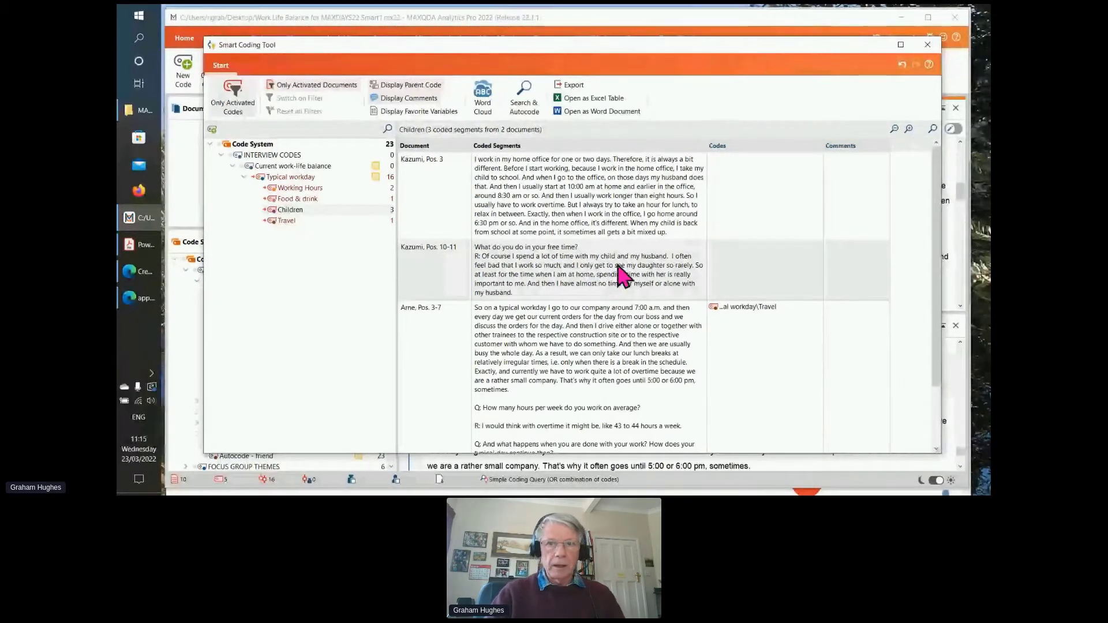
Close the Smart Coding Tool and open the recent project Work Life Balance for MAXDAYS22 Creative2
left_click(927, 45)
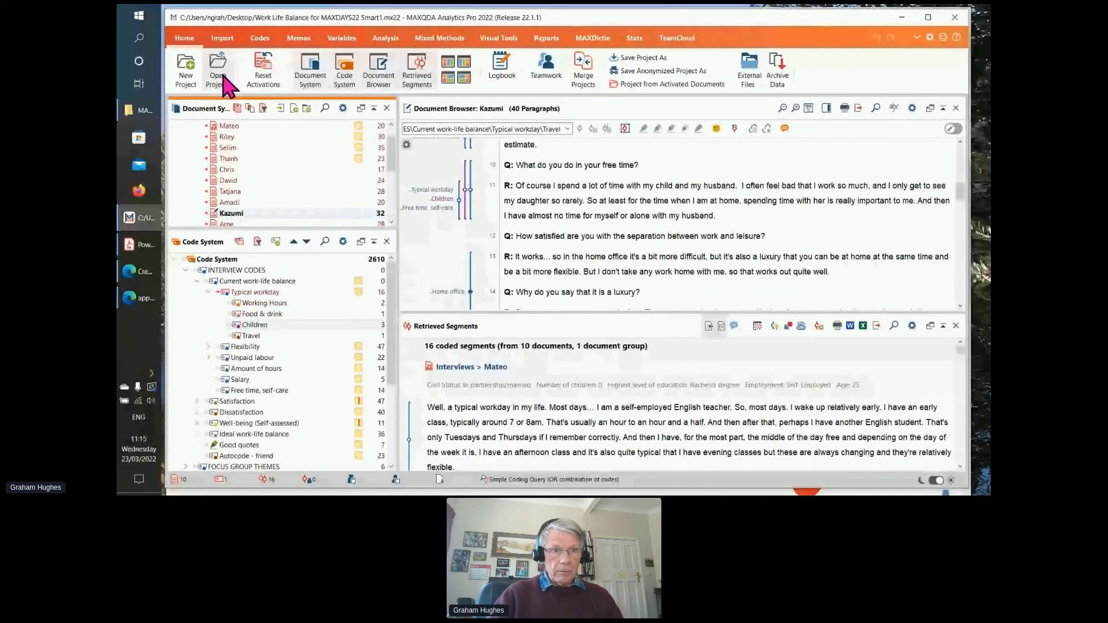
left_click(219, 81)
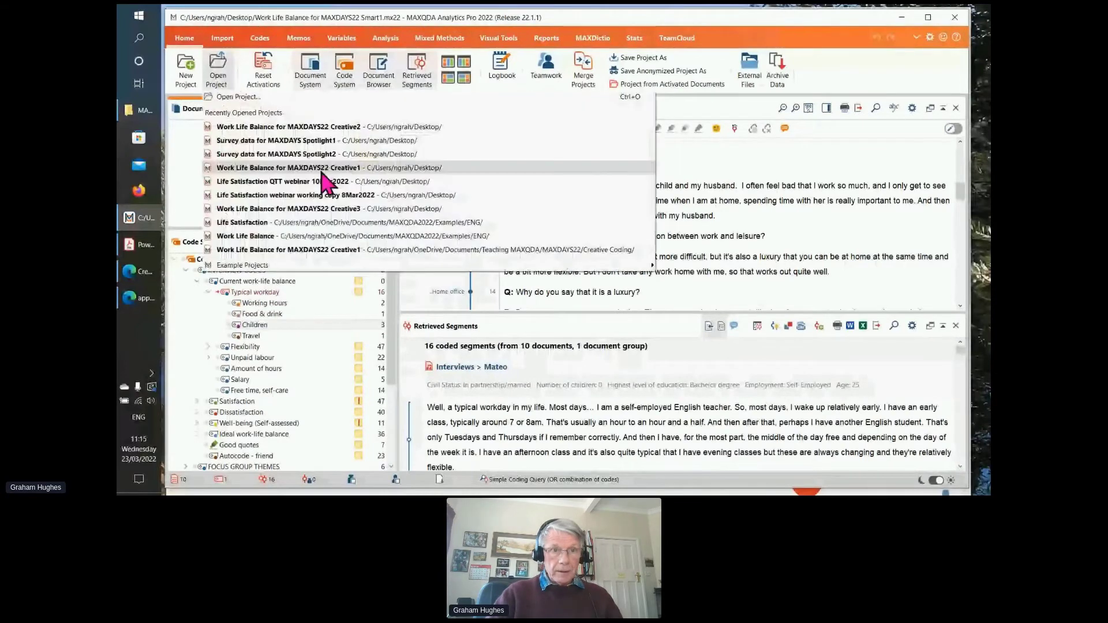
left_click(374, 129)
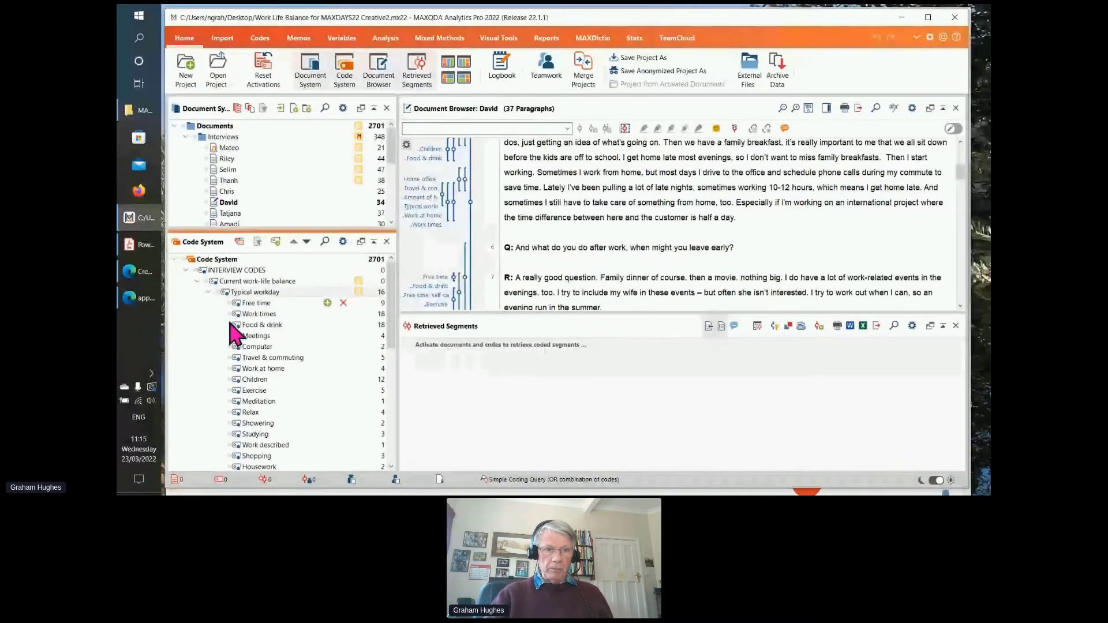
Activate the Typical workday code with its subcodes and the Interviews documents, and open the retrieved segments in the Smart Coding Tool
left_click(219, 292)
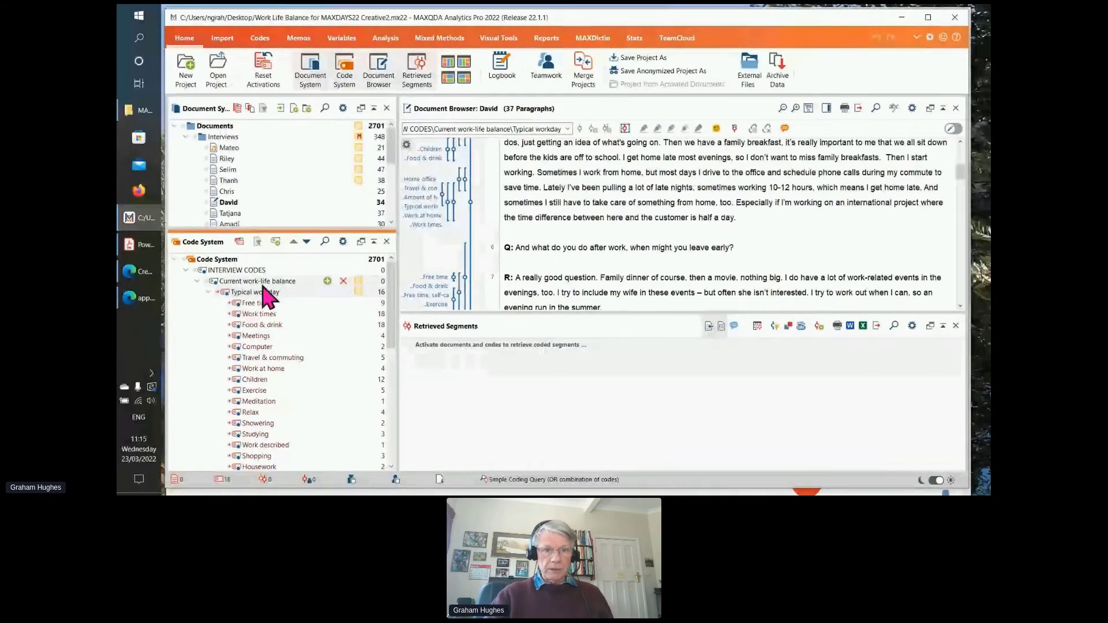
left_click(202, 138)
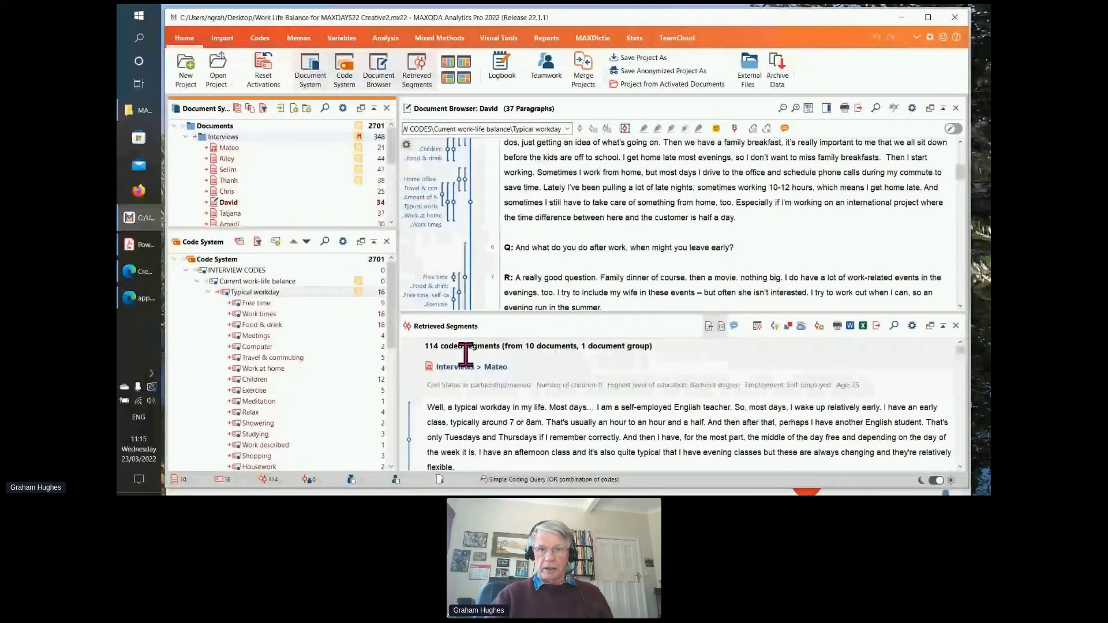
left_click(775, 325)
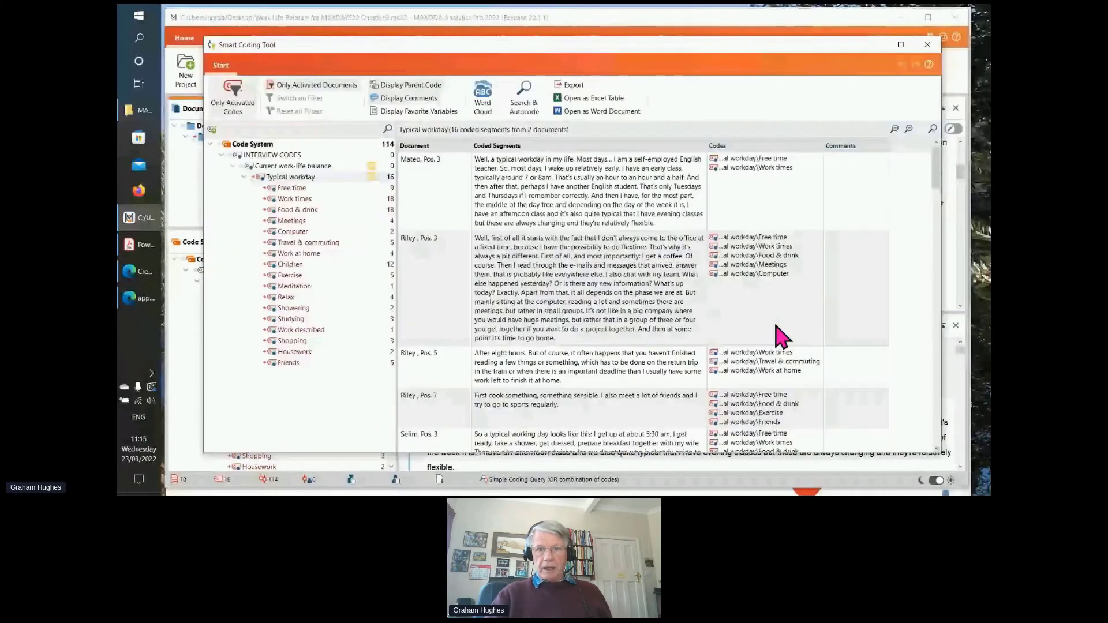
left_click(776, 326)
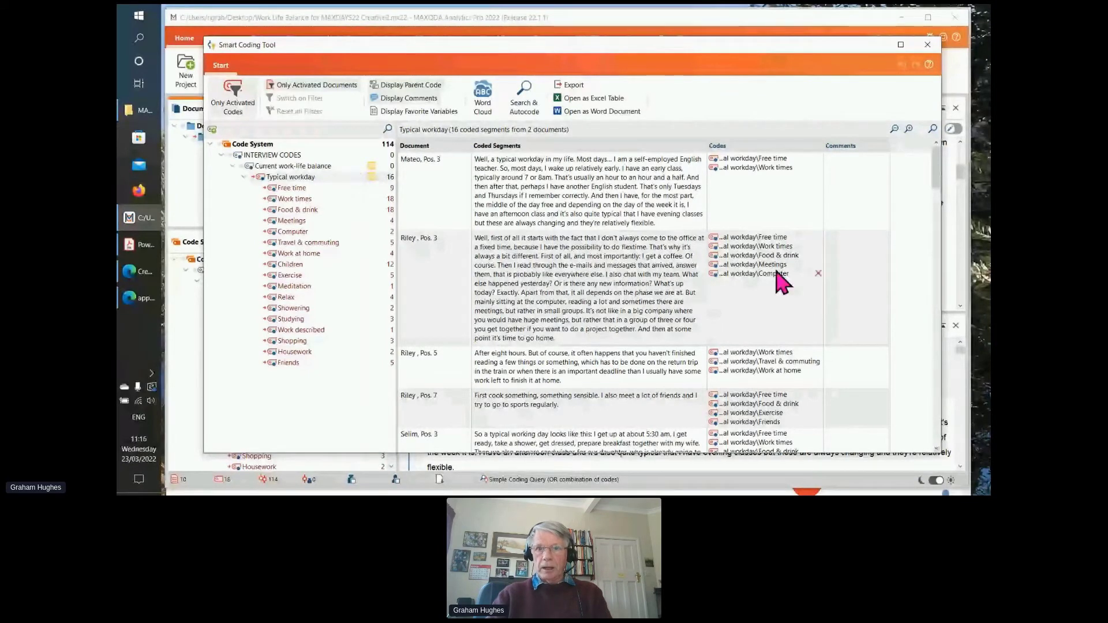
Examine the Typical workday segments with their assigned subcodes, and the segments coded with Children
scroll(780, 282, "down", 10)
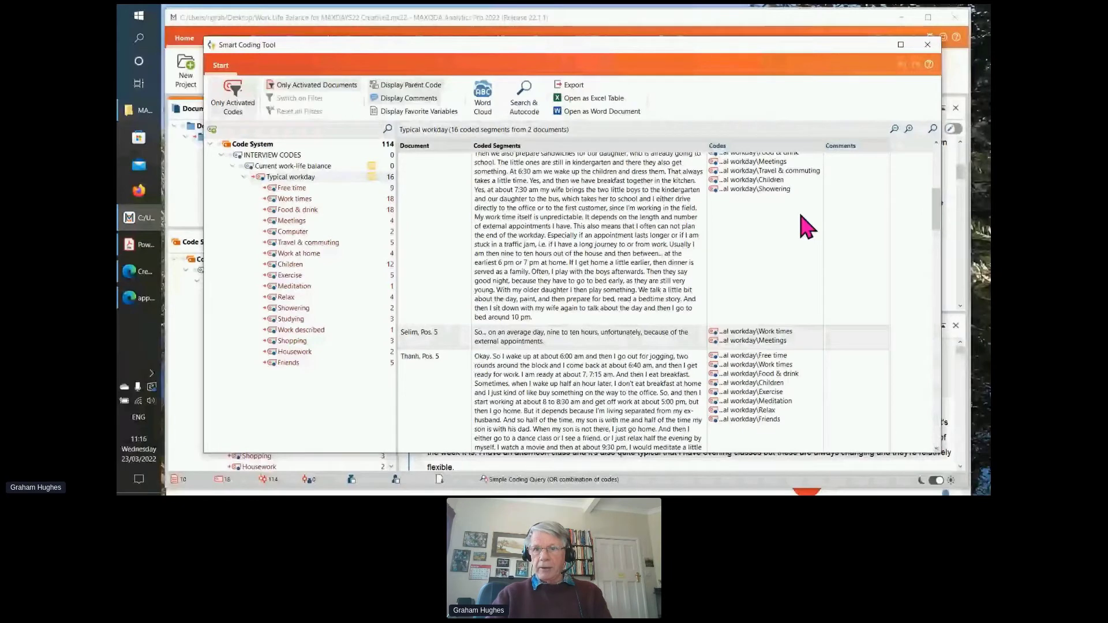
left_click(770, 190)
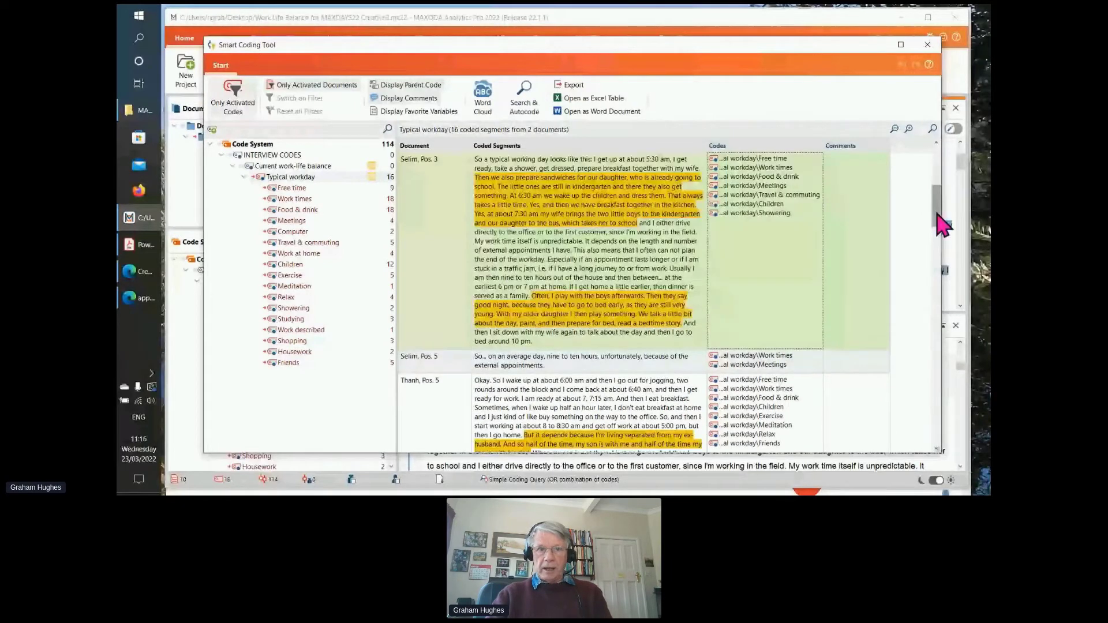
left_click_drag(937, 215, 937, 171)
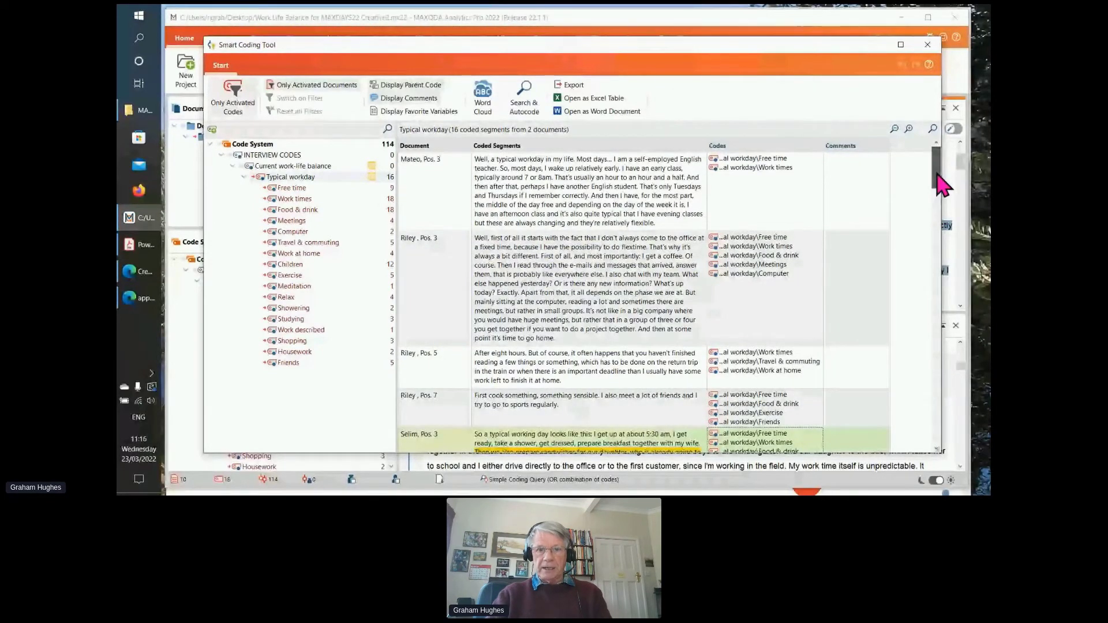
mouse_move(937, 175)
left_mouse_down()
mouse_move(939, 430)
mouse_move(939, 168)
left_mouse_up()
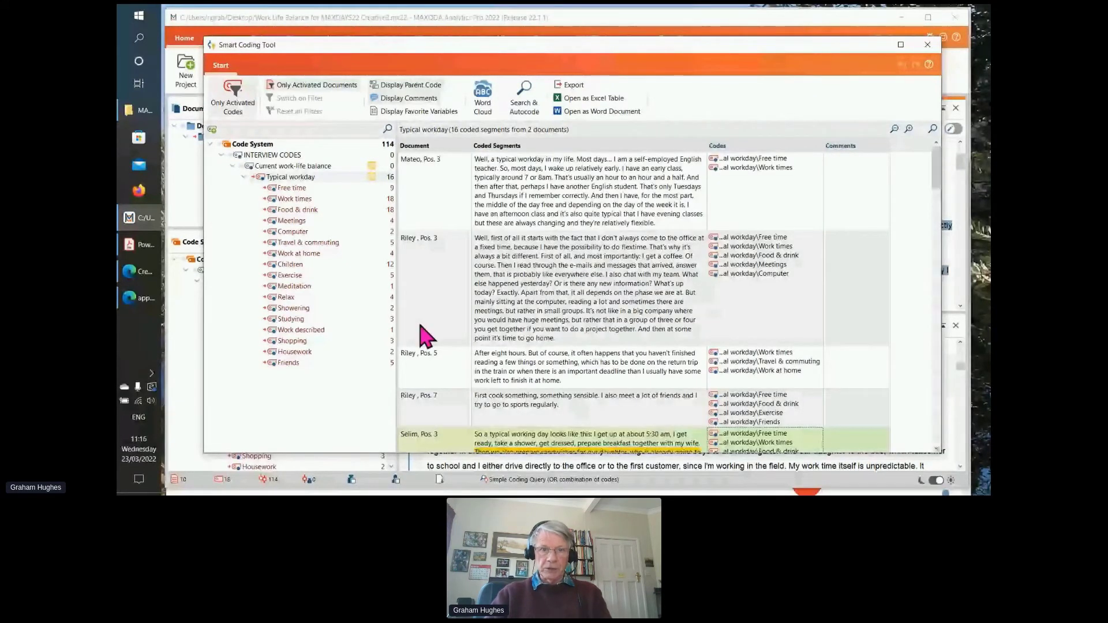
left_click(288, 264)
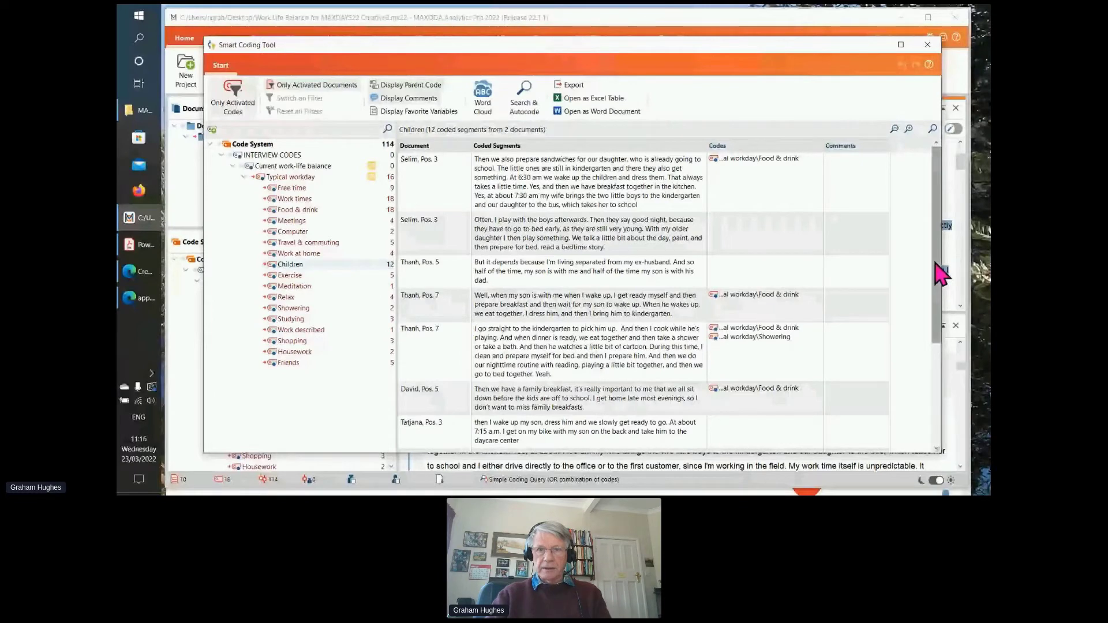
left_click_drag(936, 266, 935, 242)
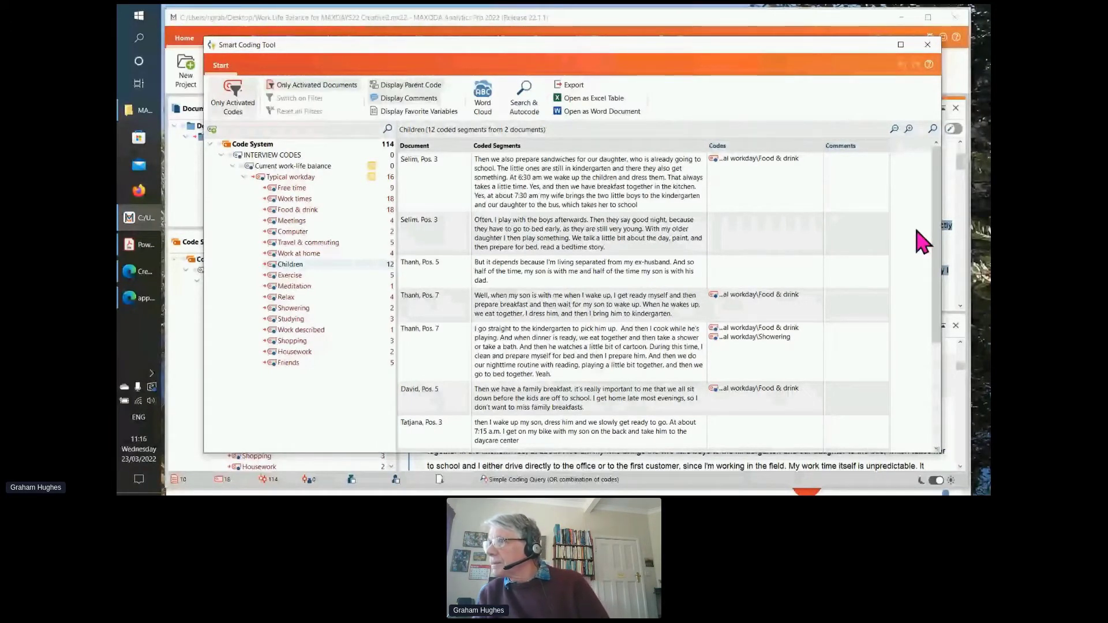
Close the Smart Coding Tool and switch to the presentation slide "When to use Smart Coding" in Adobe Acrobat Reader
key("alt+Tab")
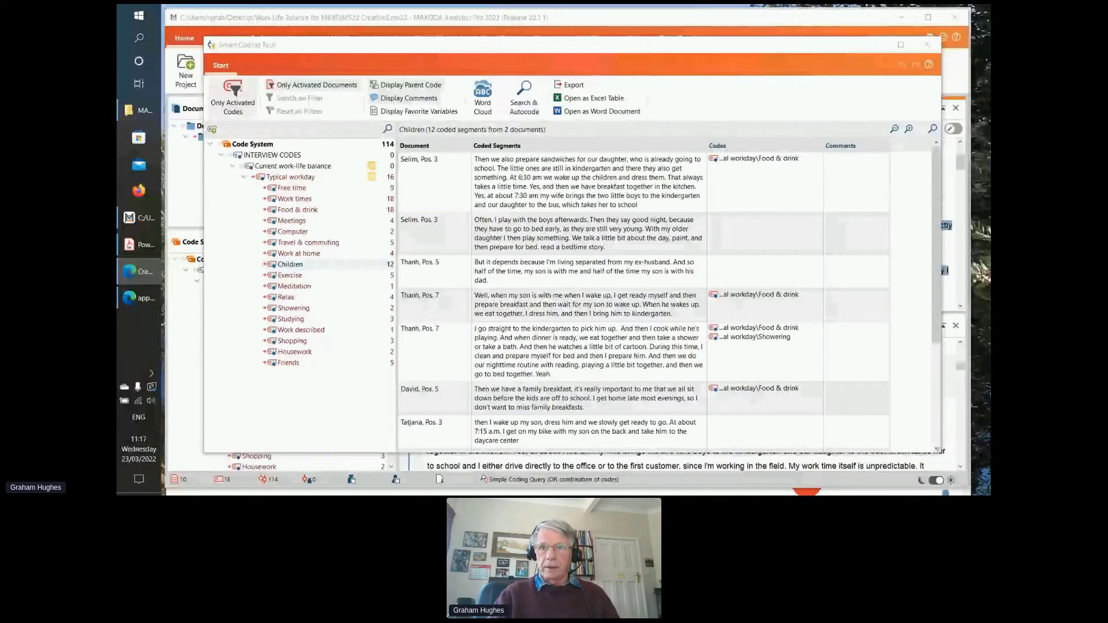
left_click(928, 47)
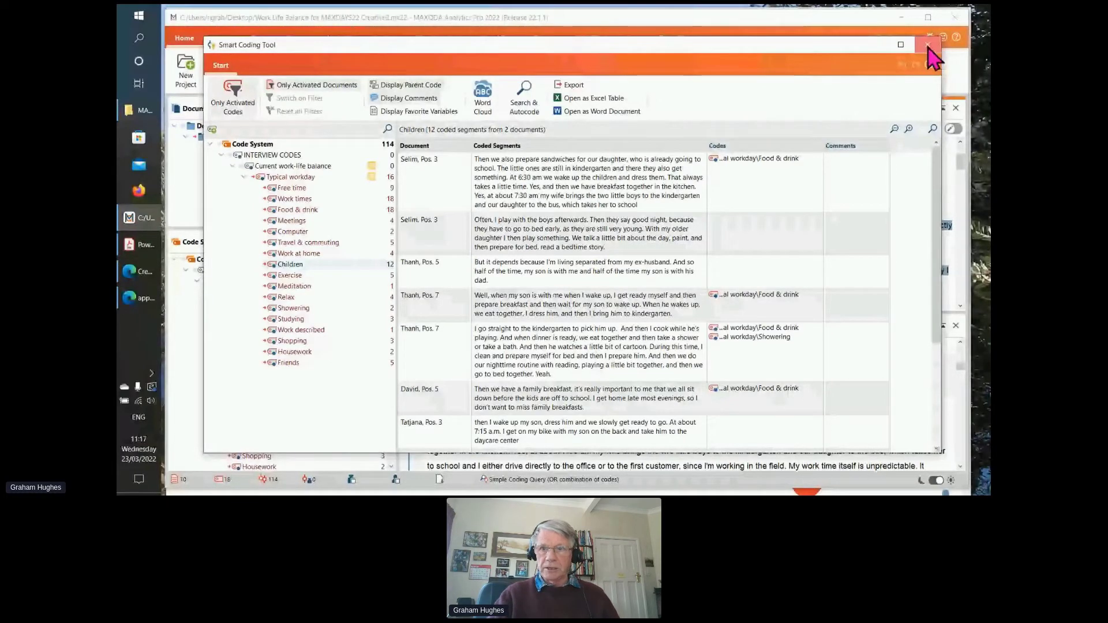
left_click(927, 46)
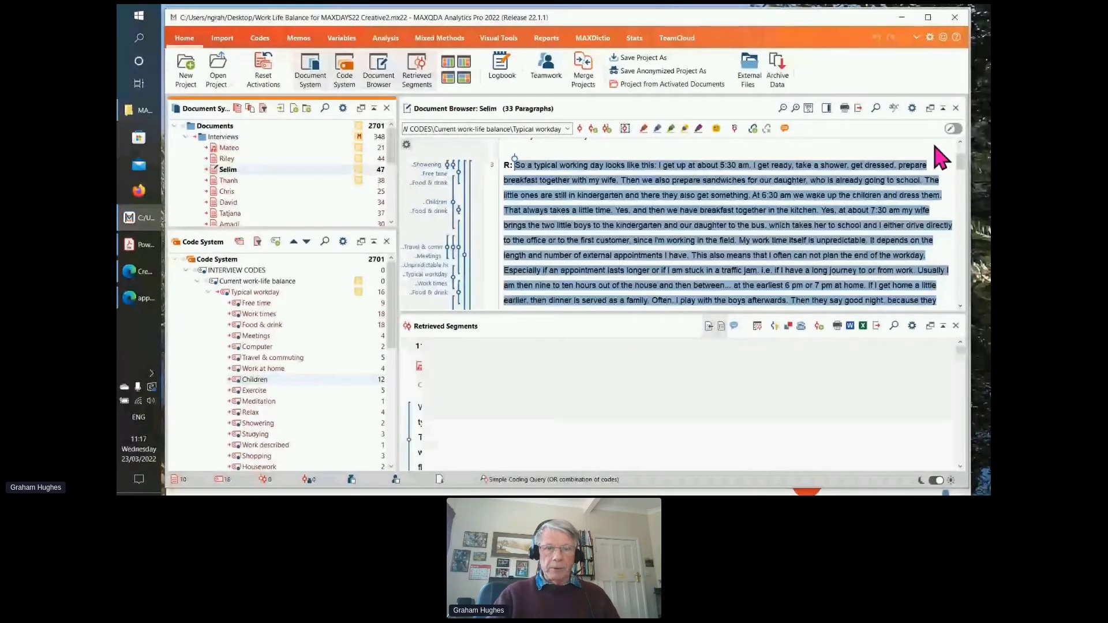
left_click(933, 145)
left_click(148, 248)
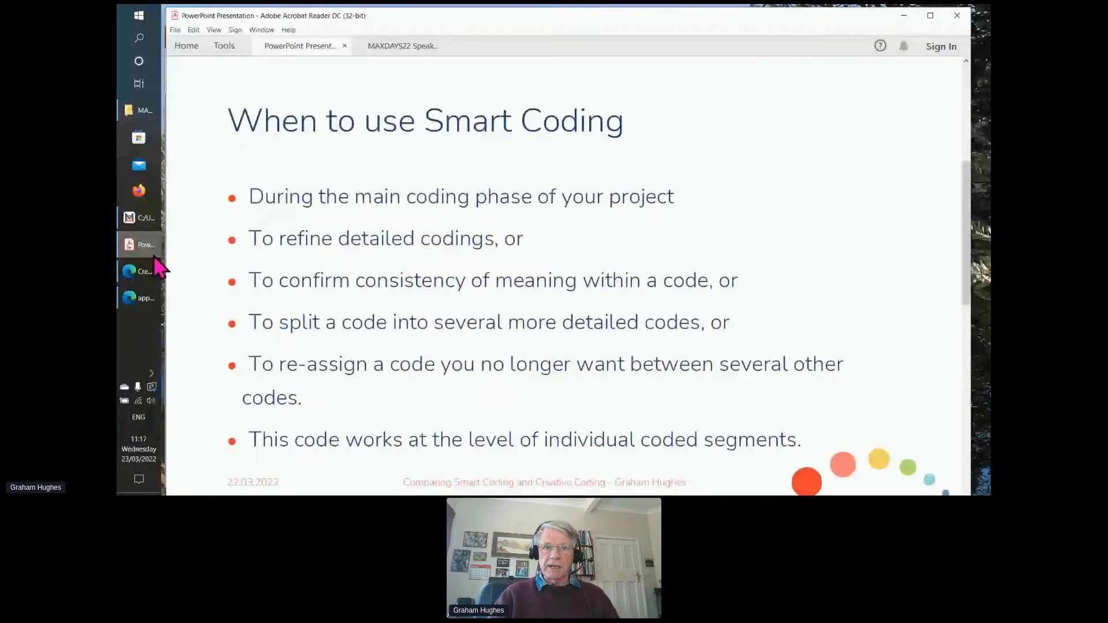
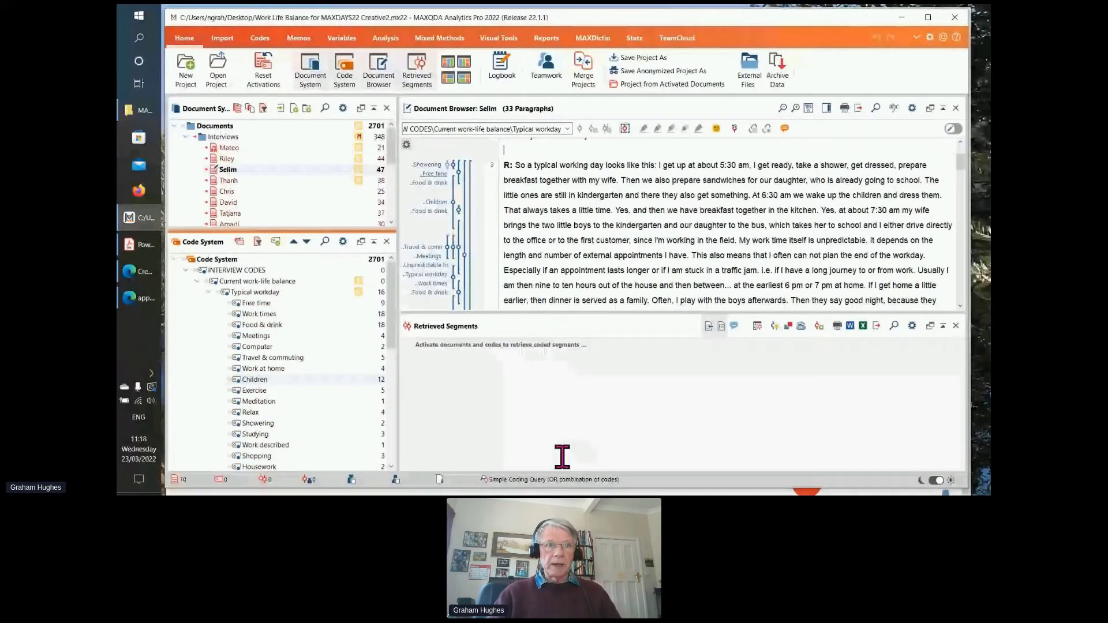
Reset the document activations and open Creative Coding for the project's codes
left_click(237, 110)
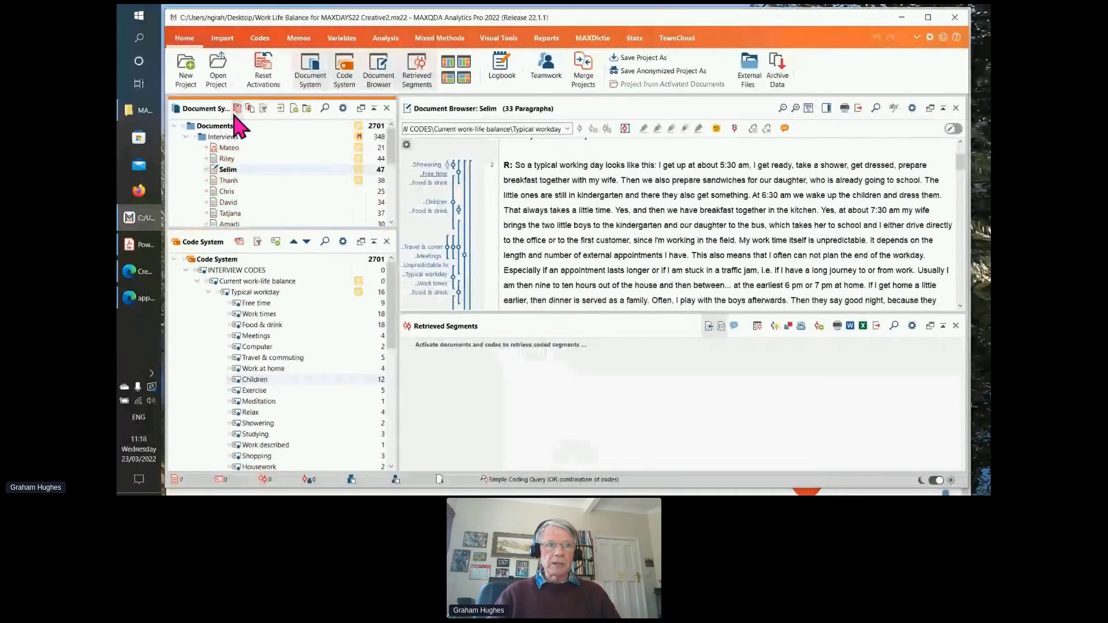
left_click(261, 39)
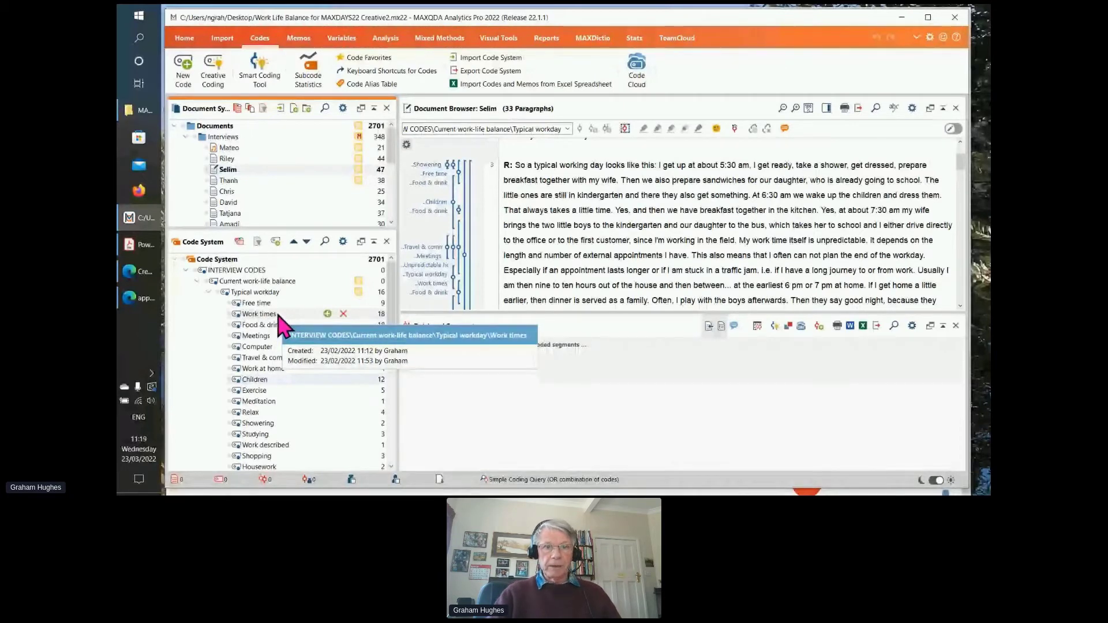
left_click(218, 75)
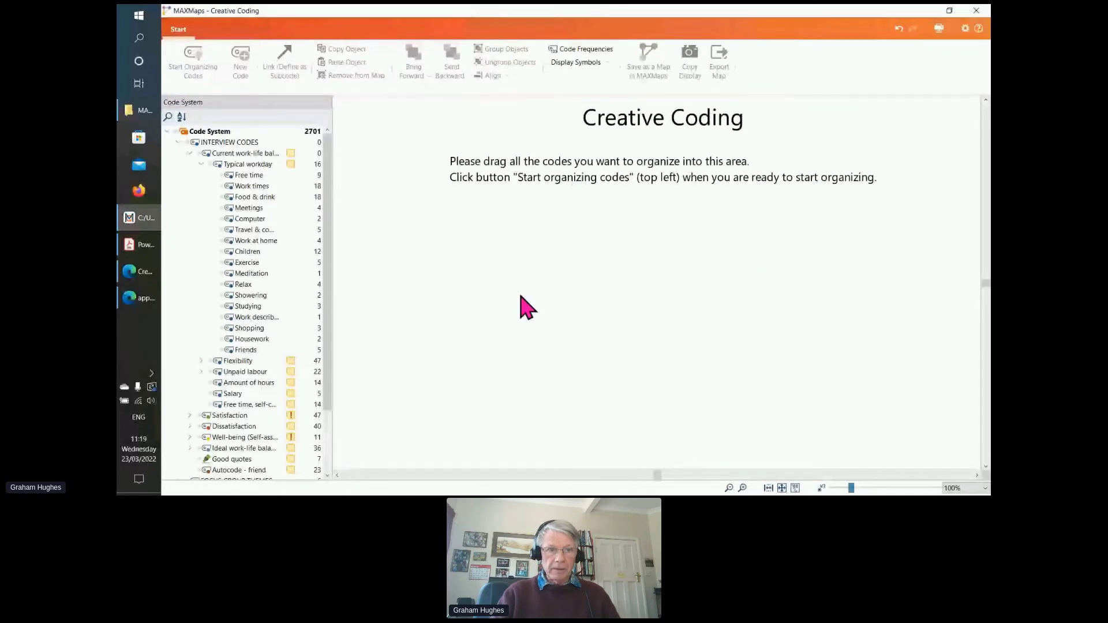
Add the Work at home, Work described and Computer codes individually to the Creative Coding map
left_click_drag(250, 242, 526, 284)
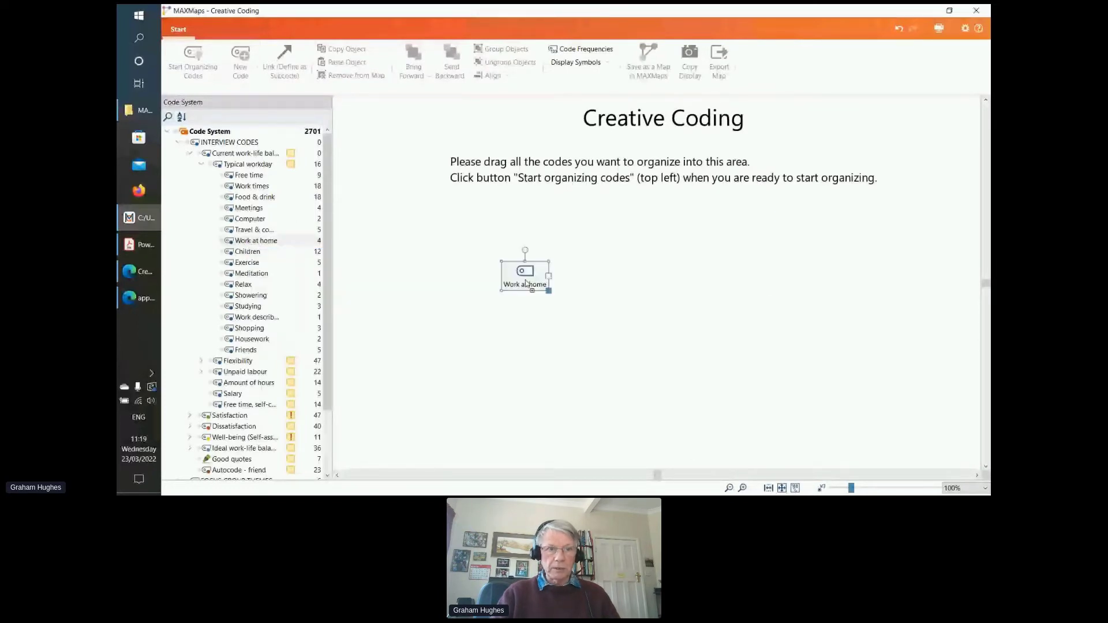
left_click_drag(241, 326, 642, 386)
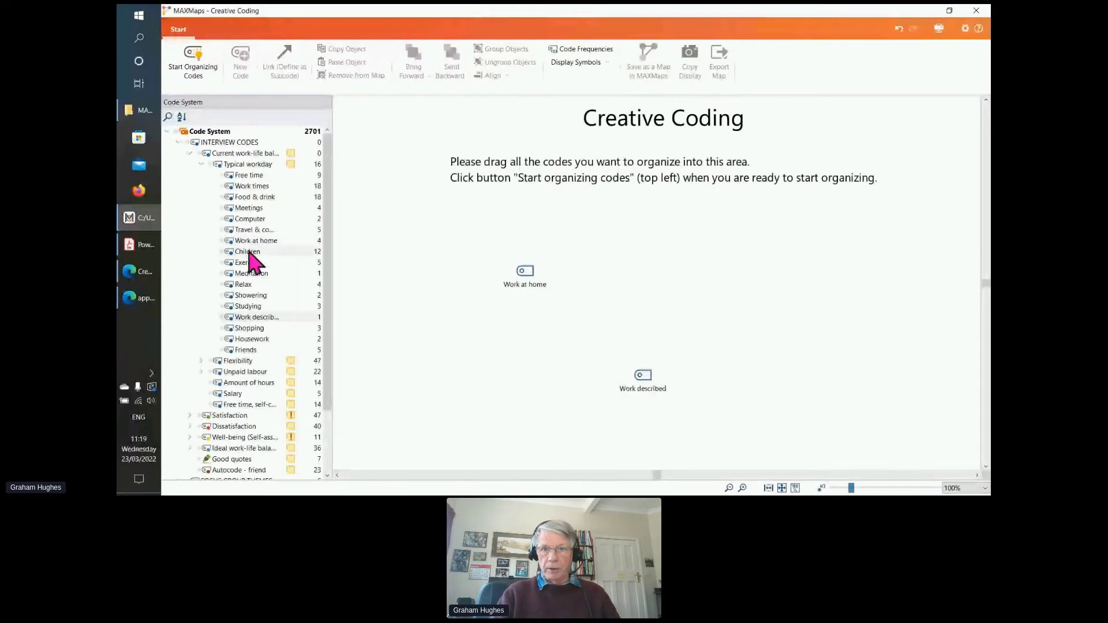
left_click_drag(249, 218, 791, 252)
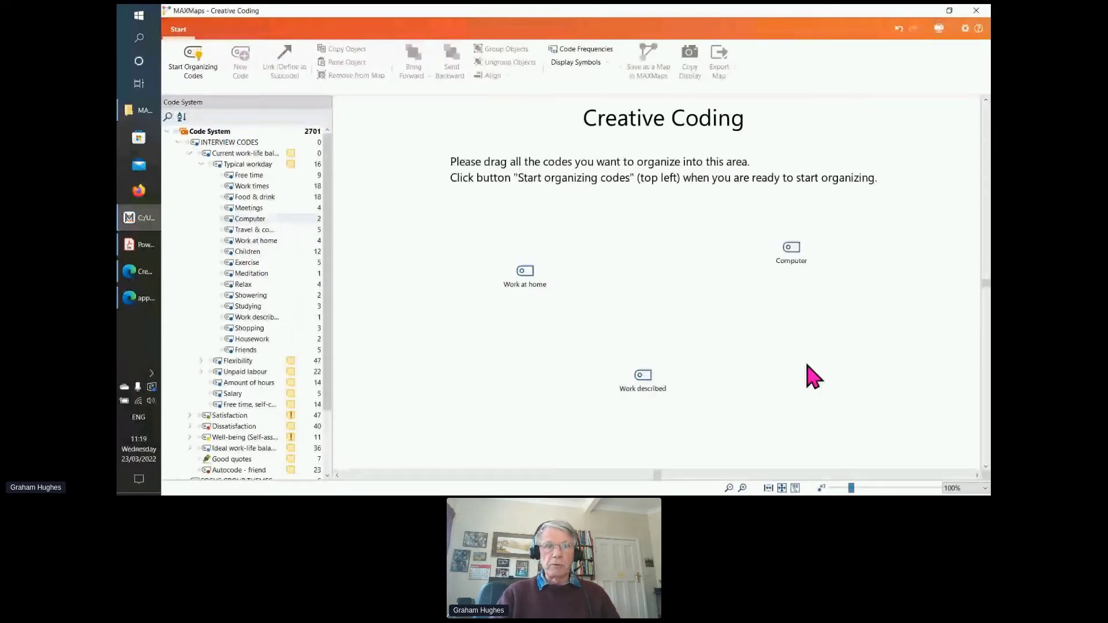
Remove the Computer, Work described and Work at home codes from the Creative Coding map
left_click(792, 253)
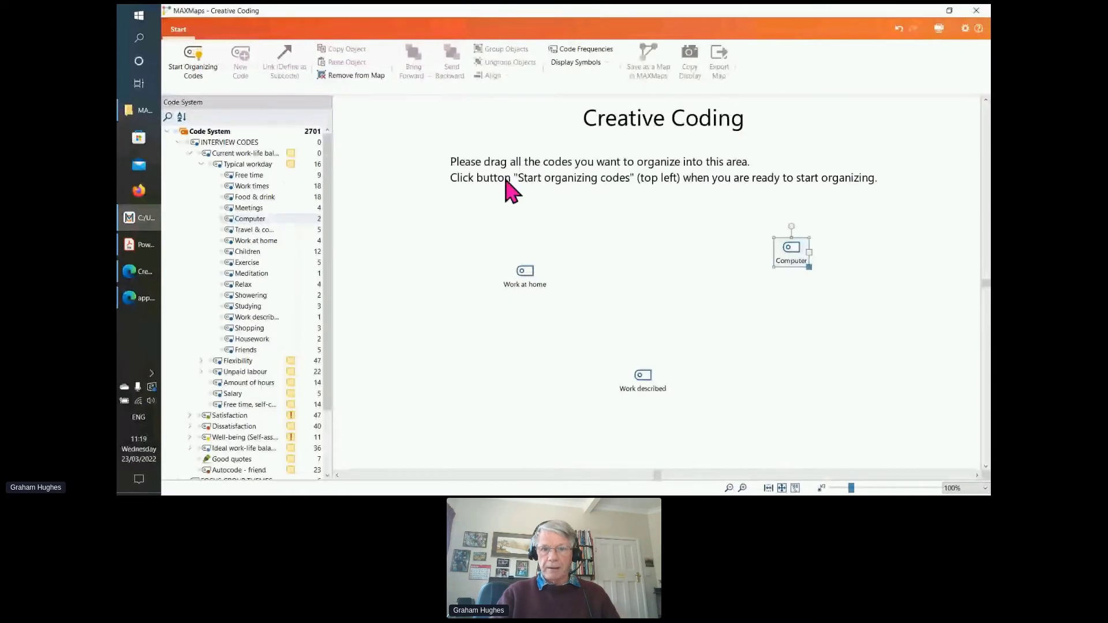
left_click(347, 77)
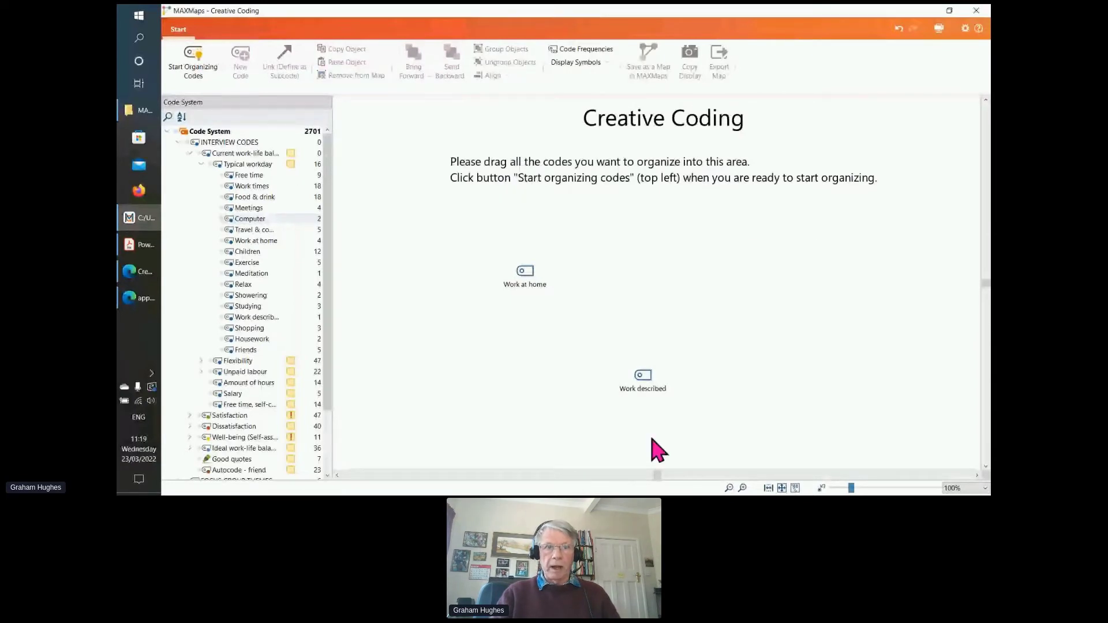
left_click(643, 378)
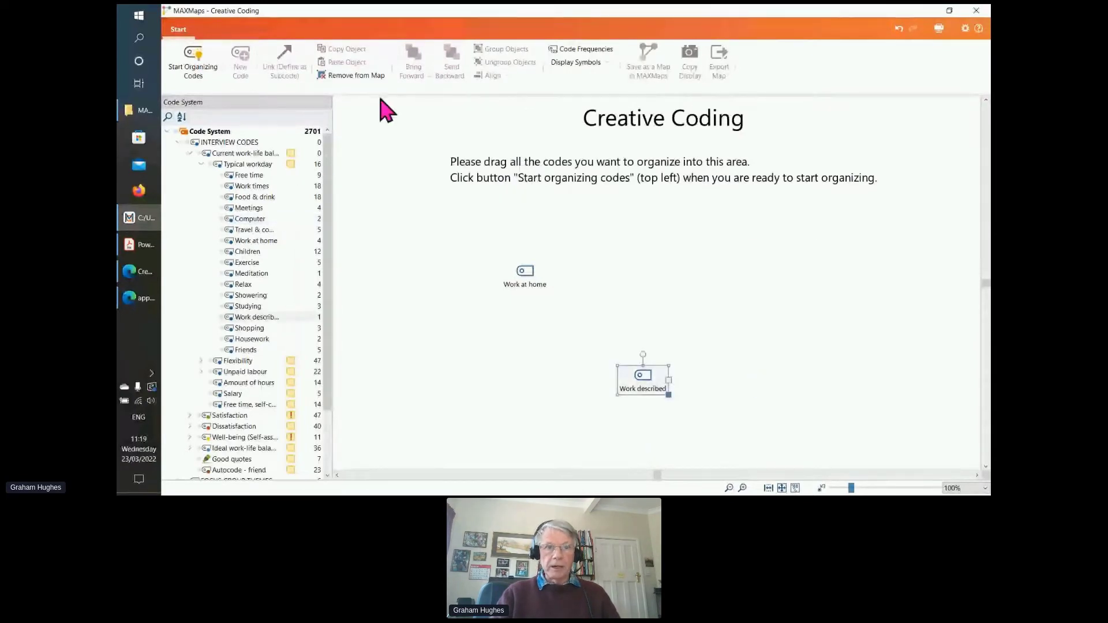
key("Delete")
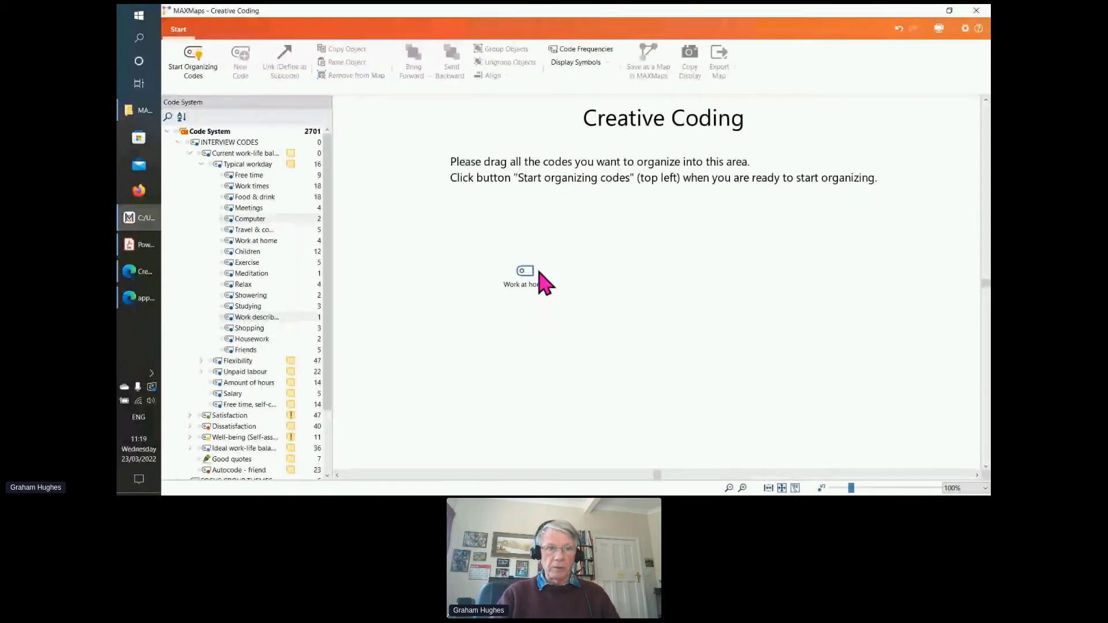
left_click(541, 281)
key("Delete")
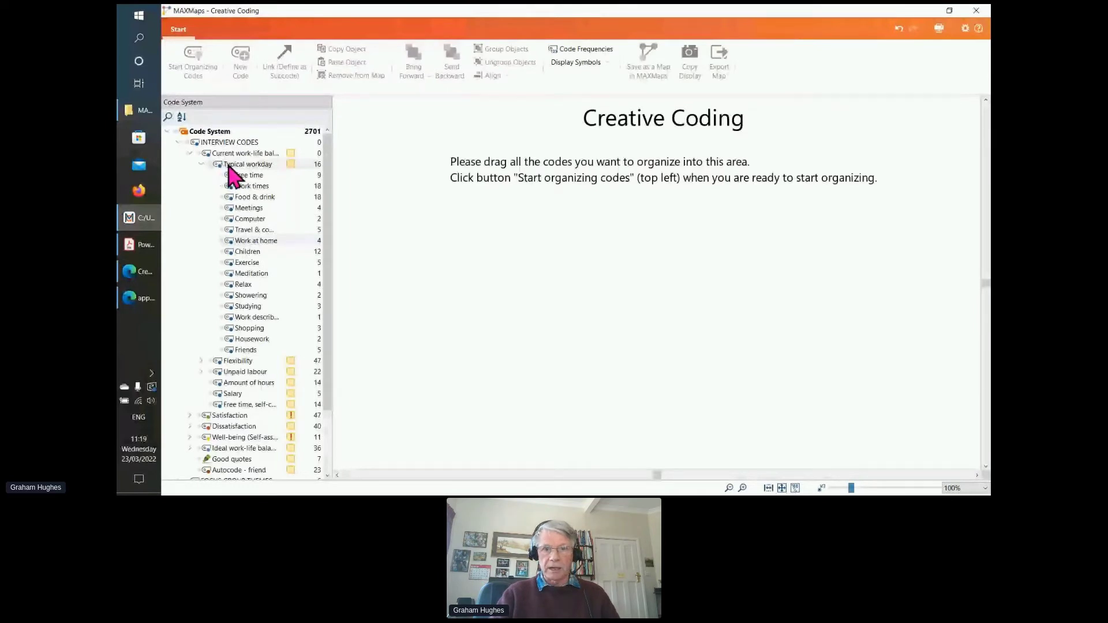
Add the Typical workday code with all its subcodes to the map and start organizing the codes
left_click_drag(229, 166, 622, 261)
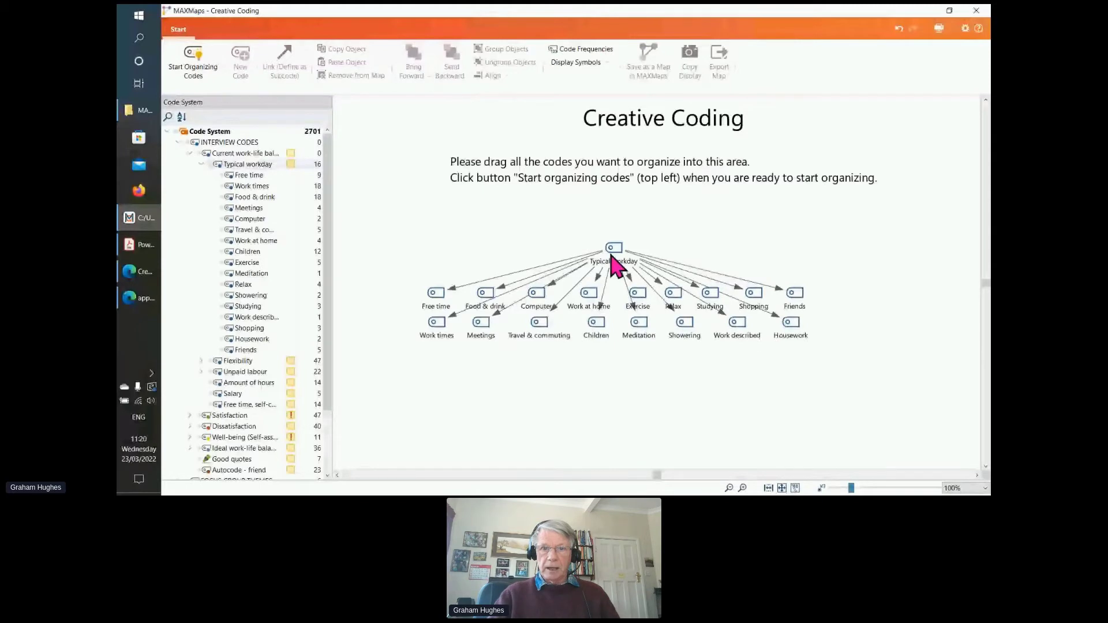
mouse_move(613, 257)
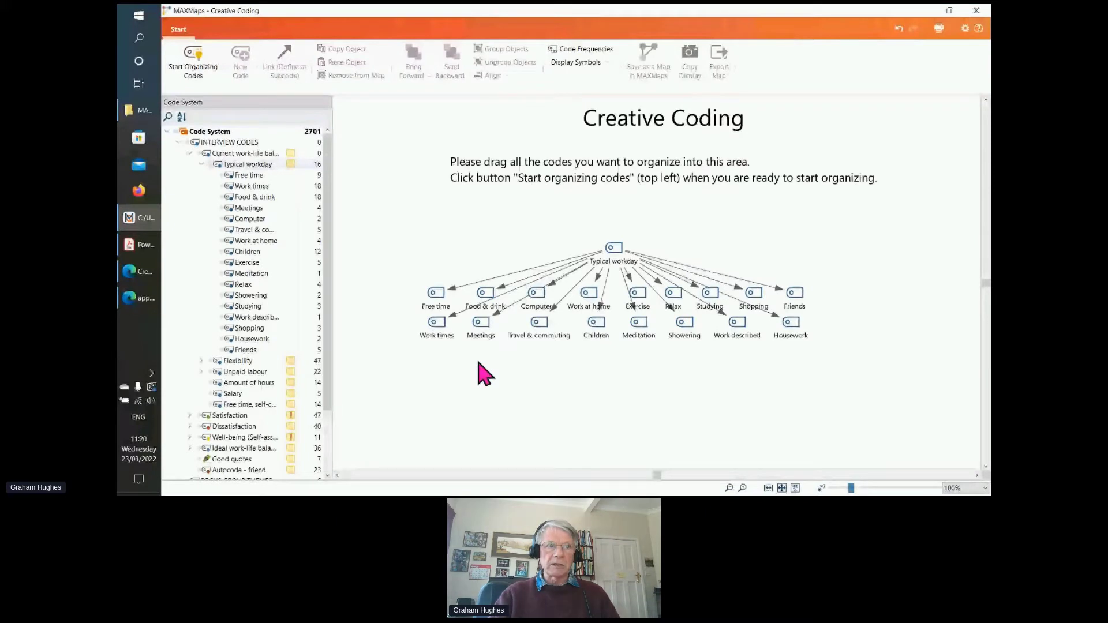
left_click(192, 58)
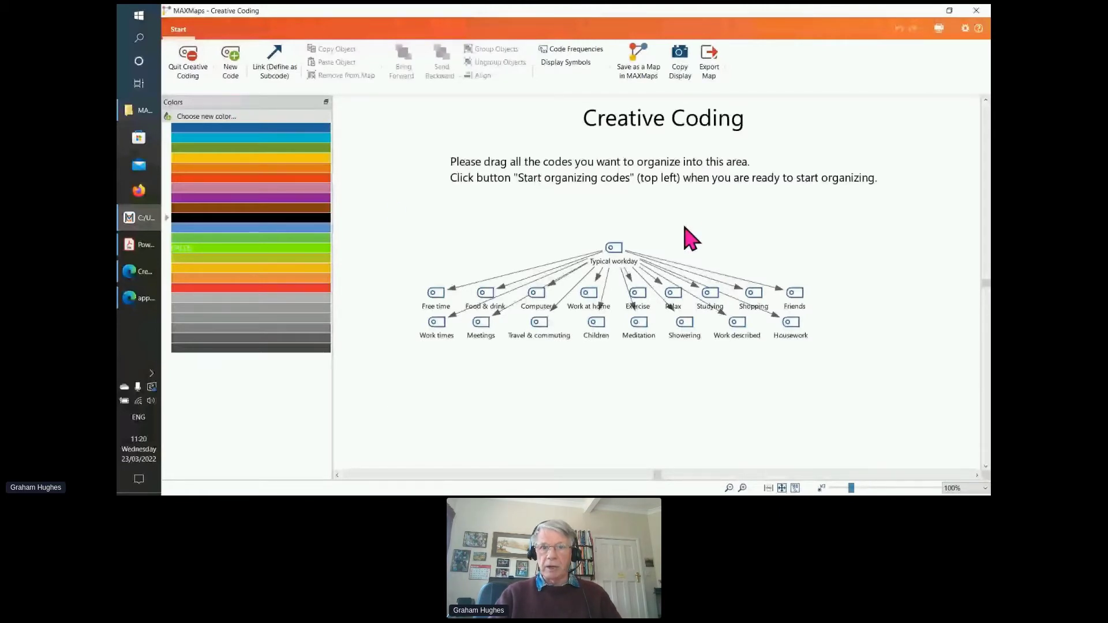
Move Typical workday up to just below the map title and place Work times and Meetings together at the map's lower left
left_click(615, 242)
left_click_drag(616, 238, 620, 150)
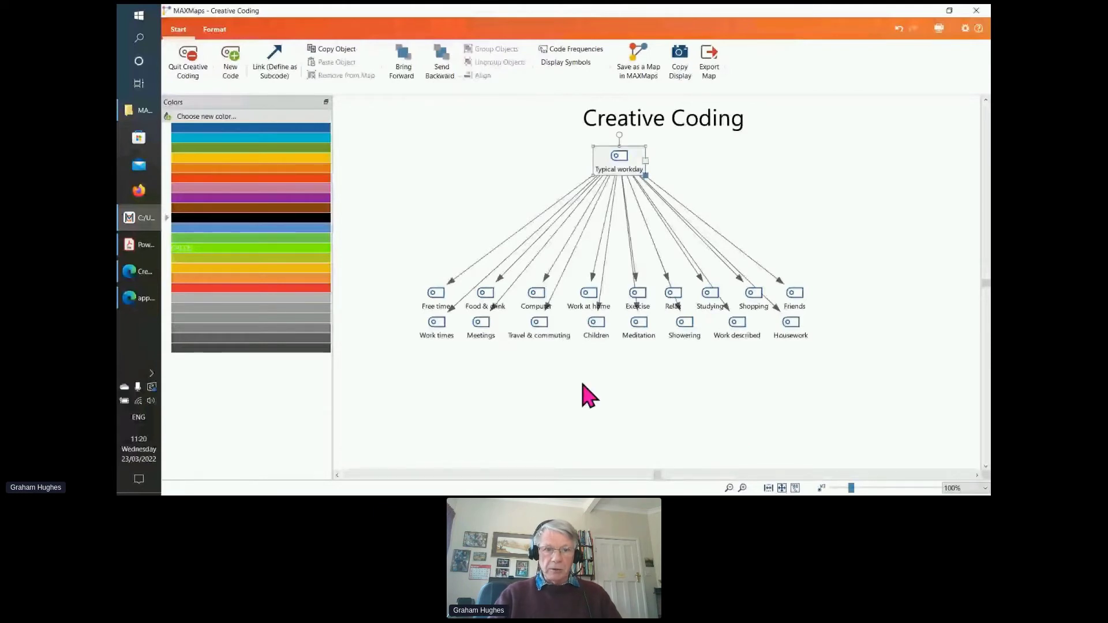
left_click_drag(439, 325, 373, 392)
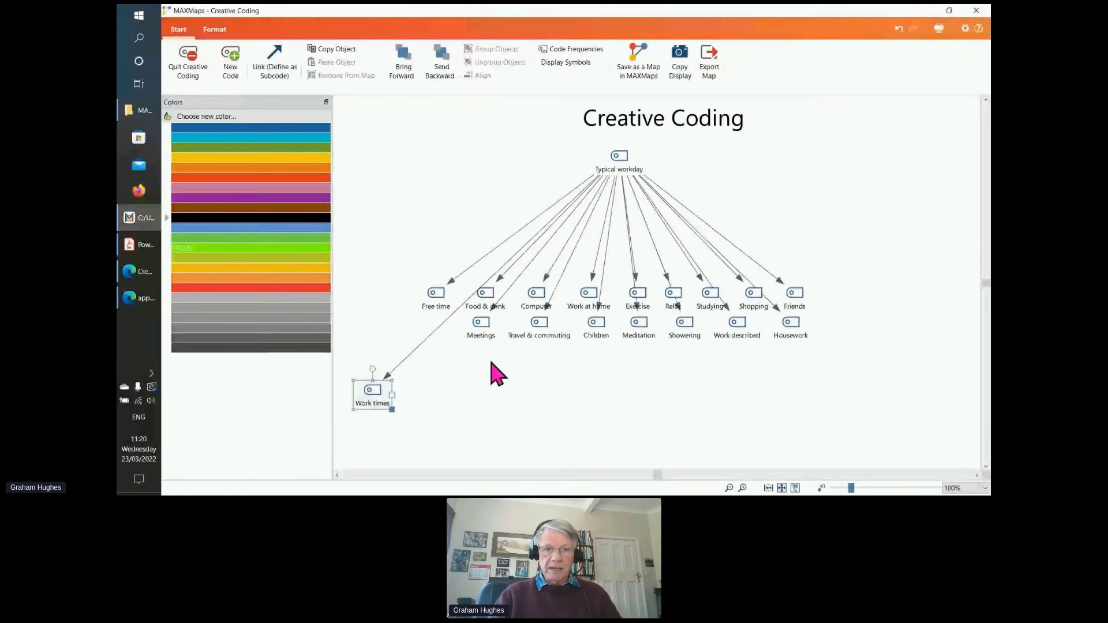
left_click_drag(482, 334, 401, 393)
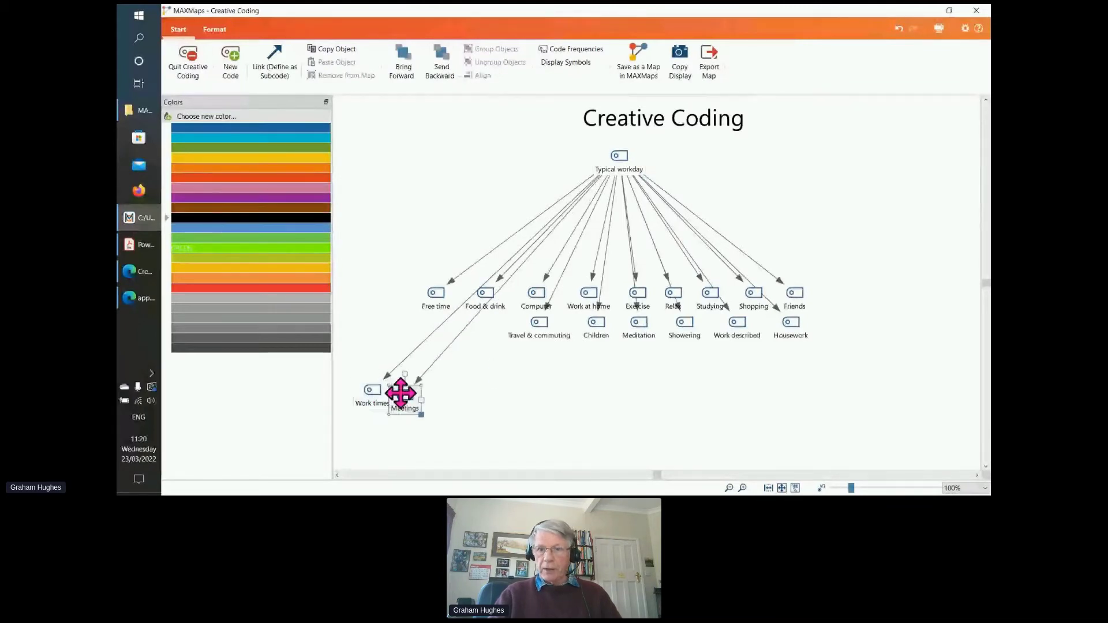
Place Housework, Shopping and Friends along the map's right side, and Meditation and Showering side by side below the centre
left_click_drag(790, 326, 918, 405)
left_click_drag(755, 294, 918, 361)
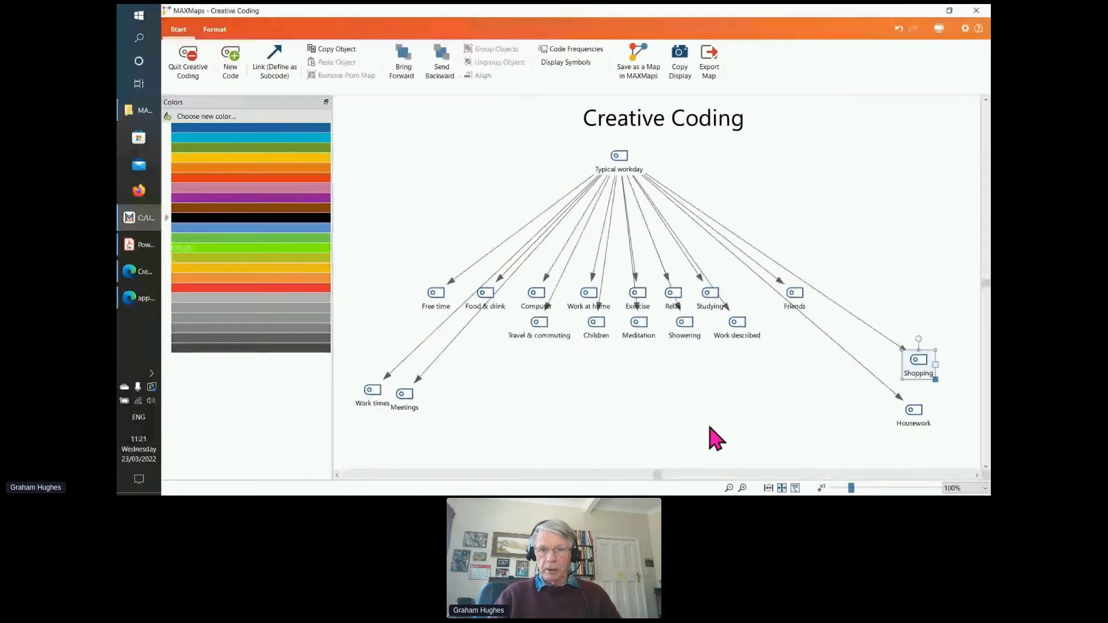
left_click_drag(641, 323, 640, 394)
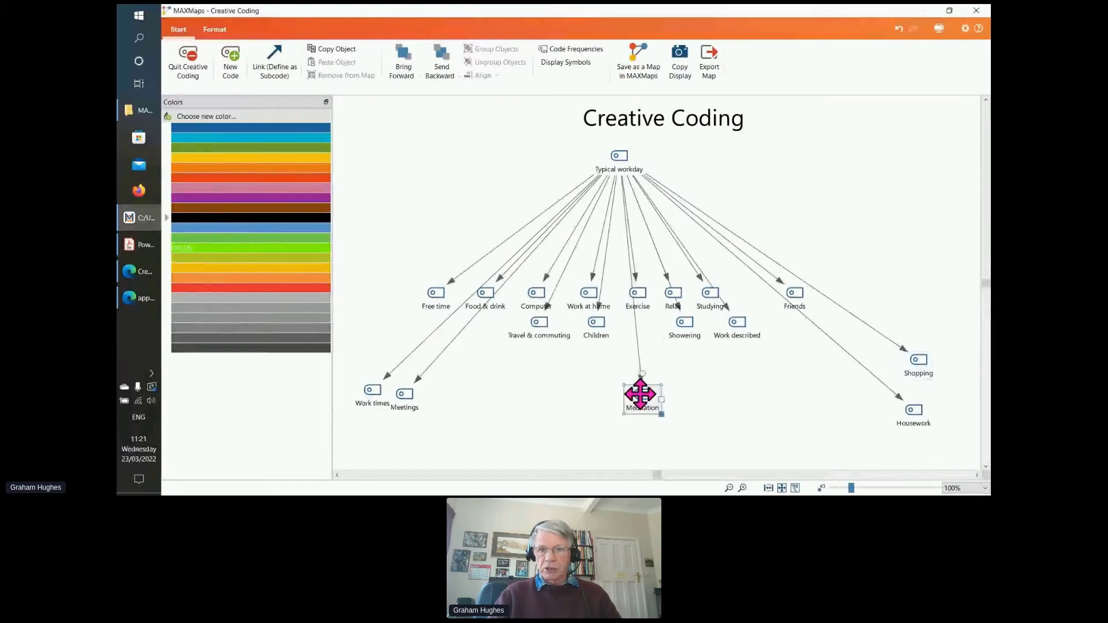
left_click_drag(685, 327, 685, 398)
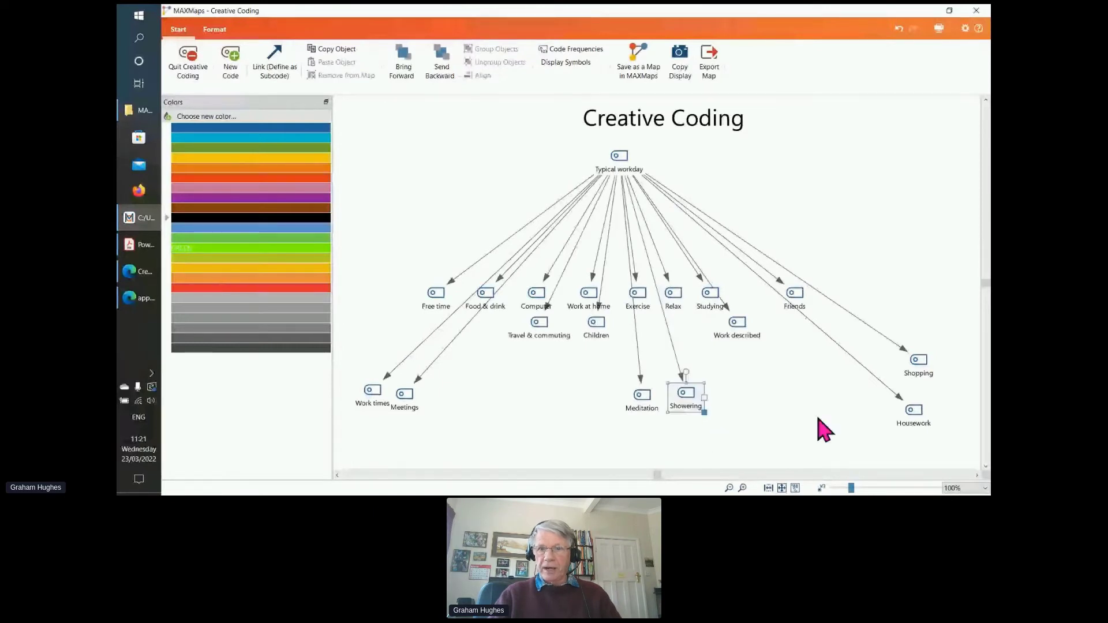
left_click_drag(800, 290, 944, 262)
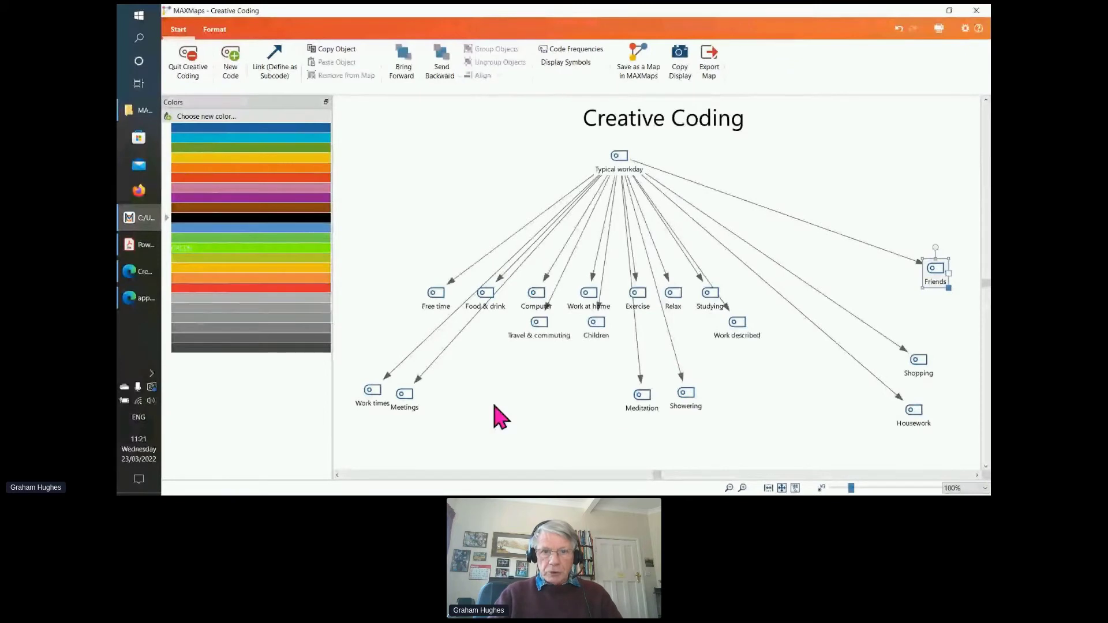
Group Travel & commuting, Computer and Work at home around the Work times and Meetings codes
left_click_drag(545, 319, 450, 388)
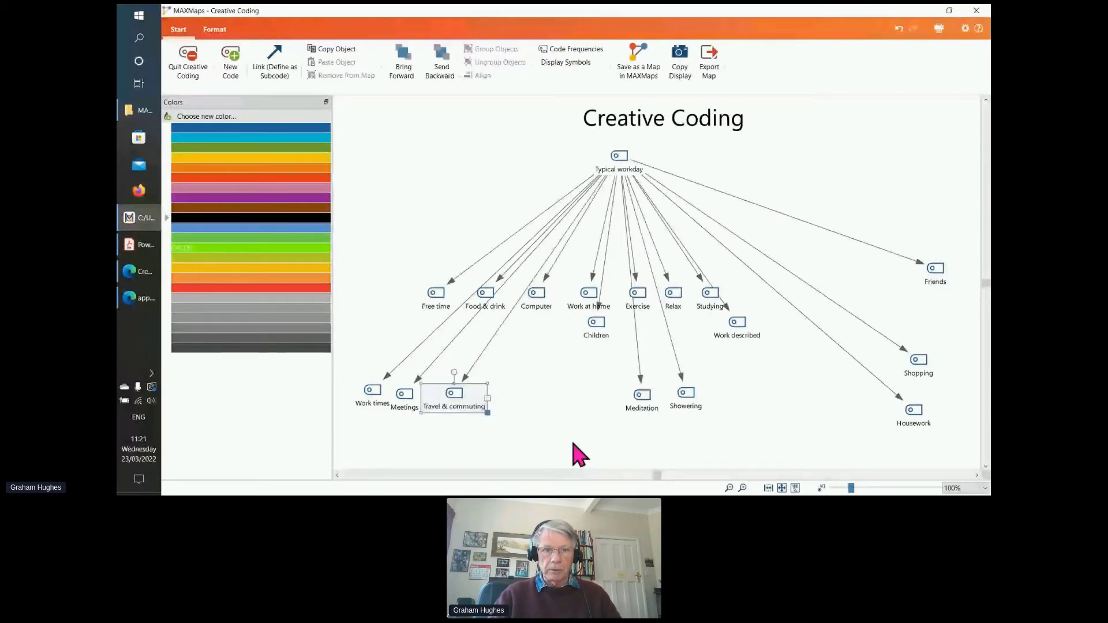
left_click(577, 453)
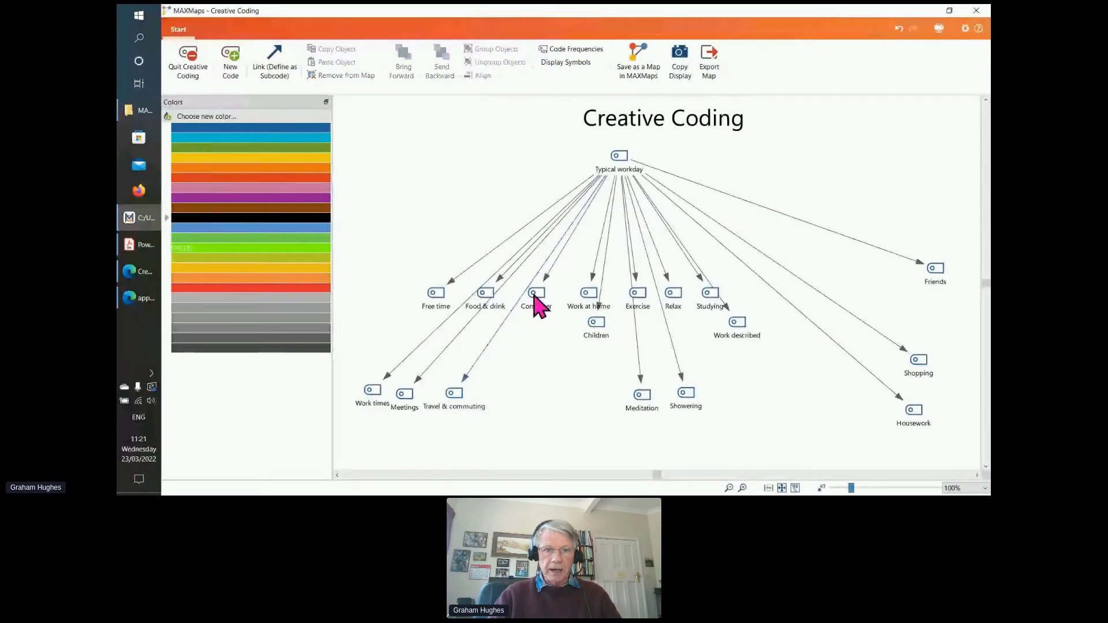
left_click_drag(537, 298, 376, 341)
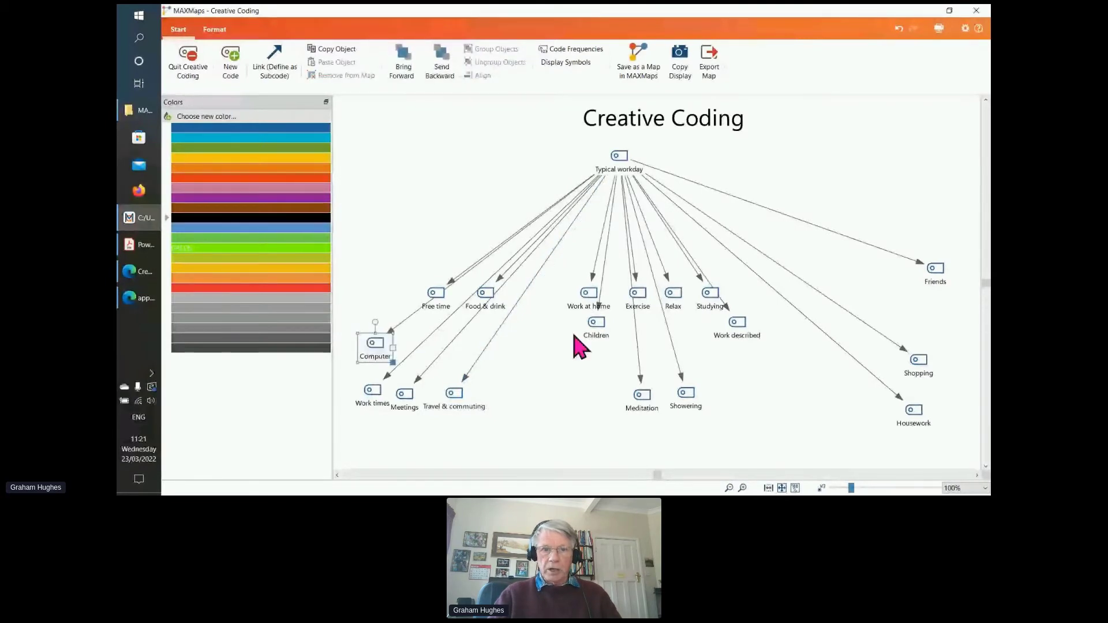
left_click_drag(588, 292, 423, 352)
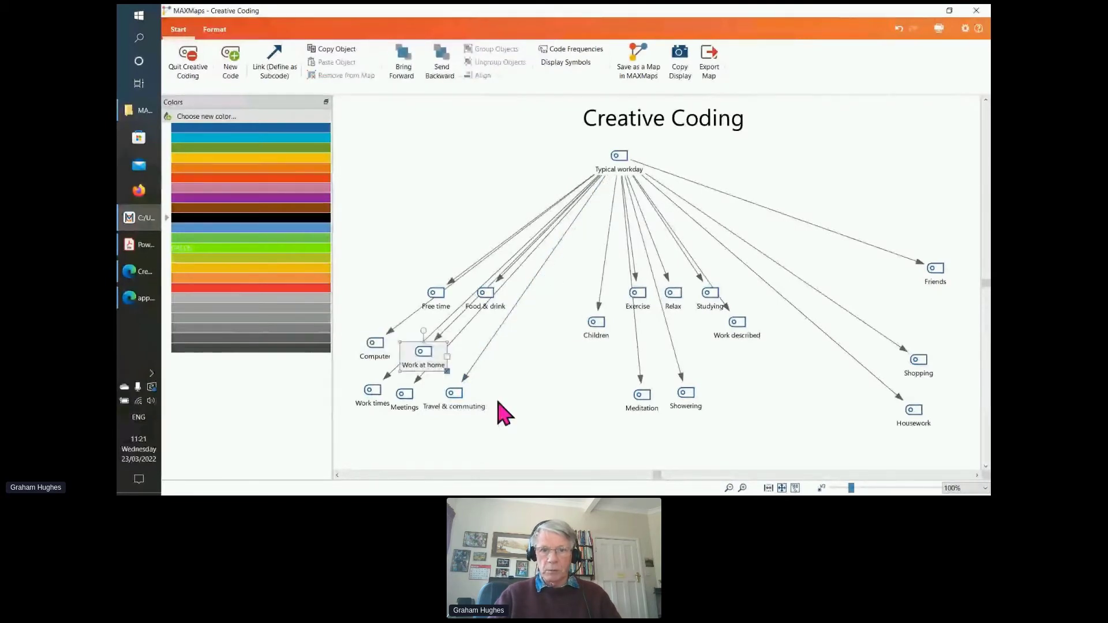
Move Children beside Housework, and group Relax, Exercise and Studying around Meditation and Showering
left_click_drag(598, 337, 866, 410)
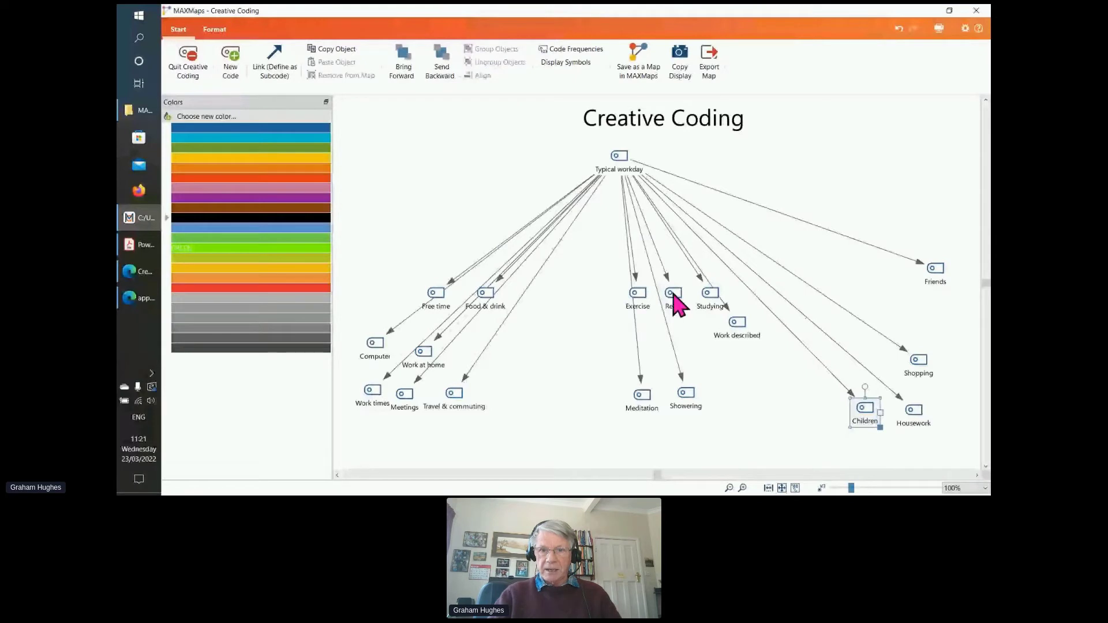
left_click_drag(674, 294, 681, 353)
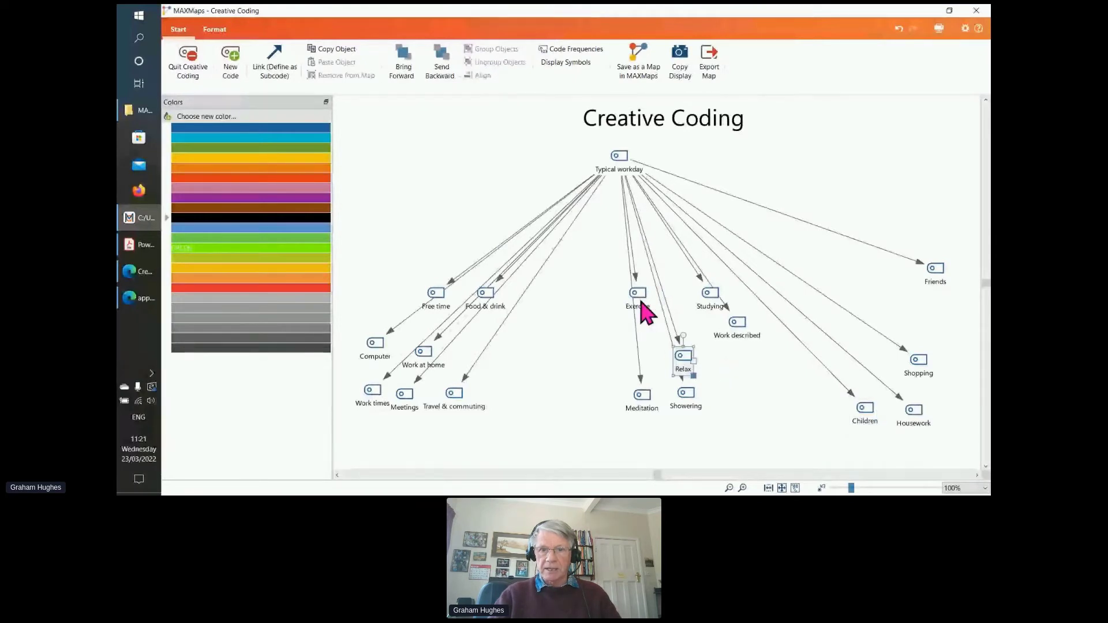
left_click(635, 326)
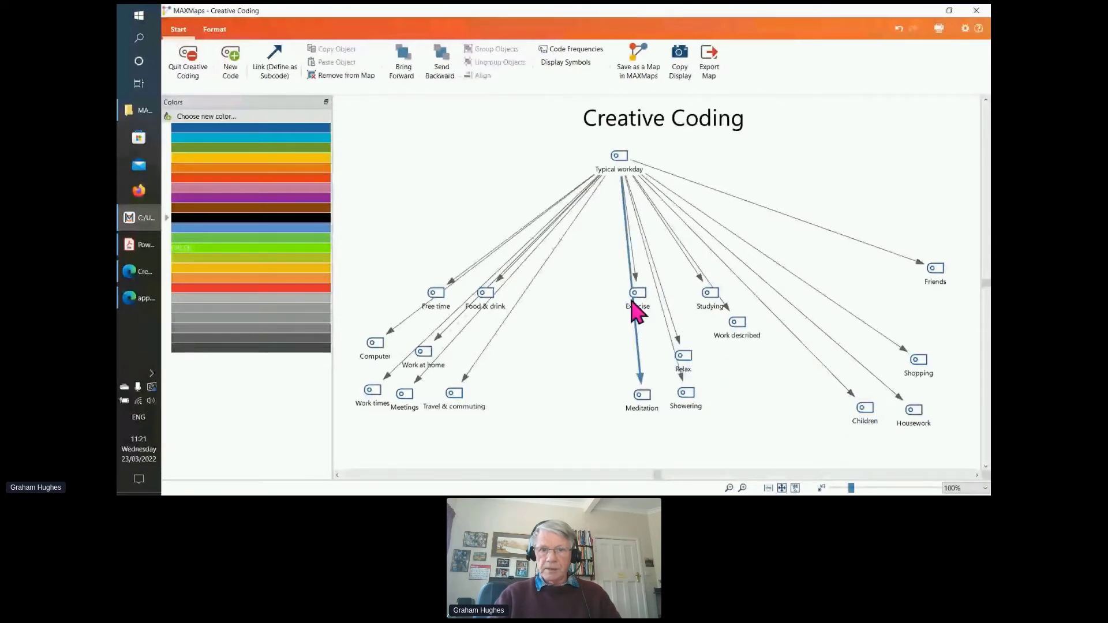
left_click_drag(645, 301, 615, 352)
left_click_drag(710, 294, 605, 391)
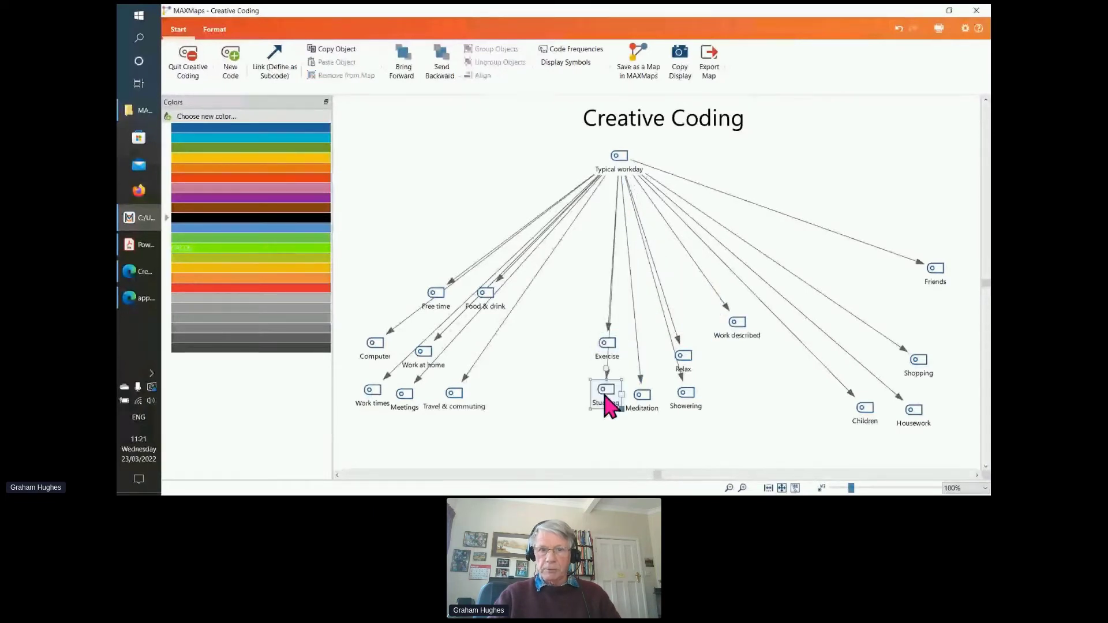
Move Work described into the group of work-related codes and Free time beside Relax
left_click_drag(738, 323, 483, 352)
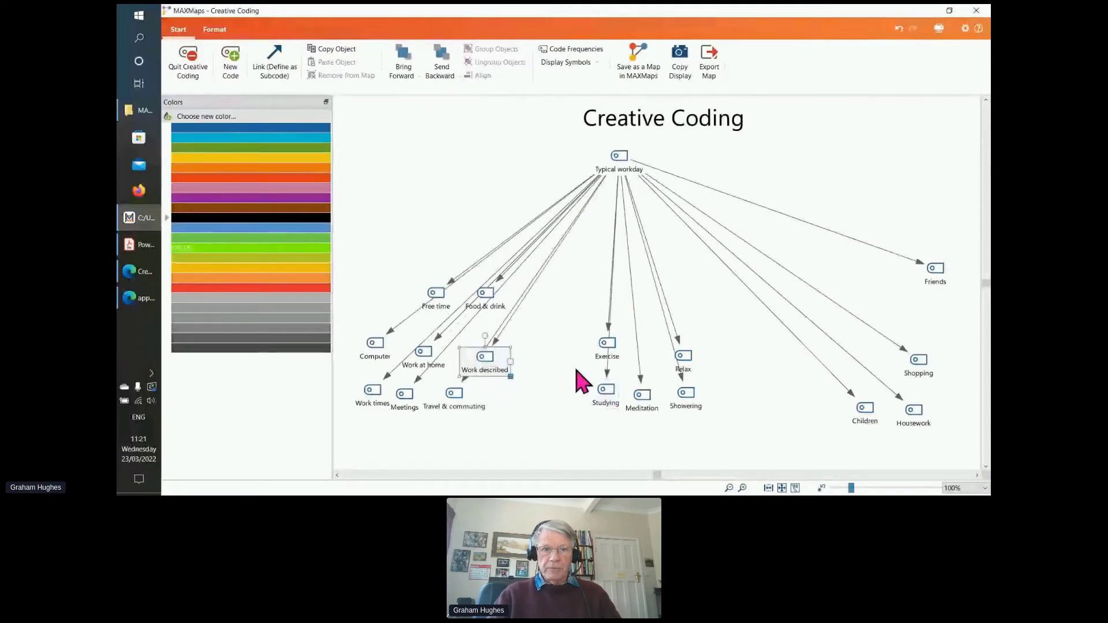
left_click(436, 291)
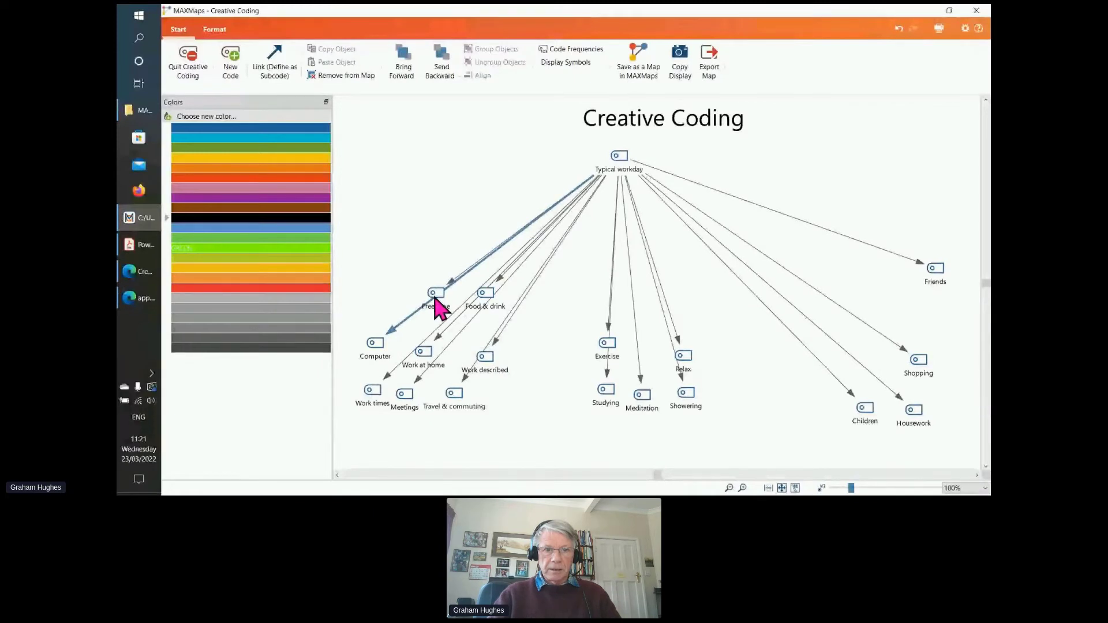
double_click(435, 297)
left_click(438, 298)
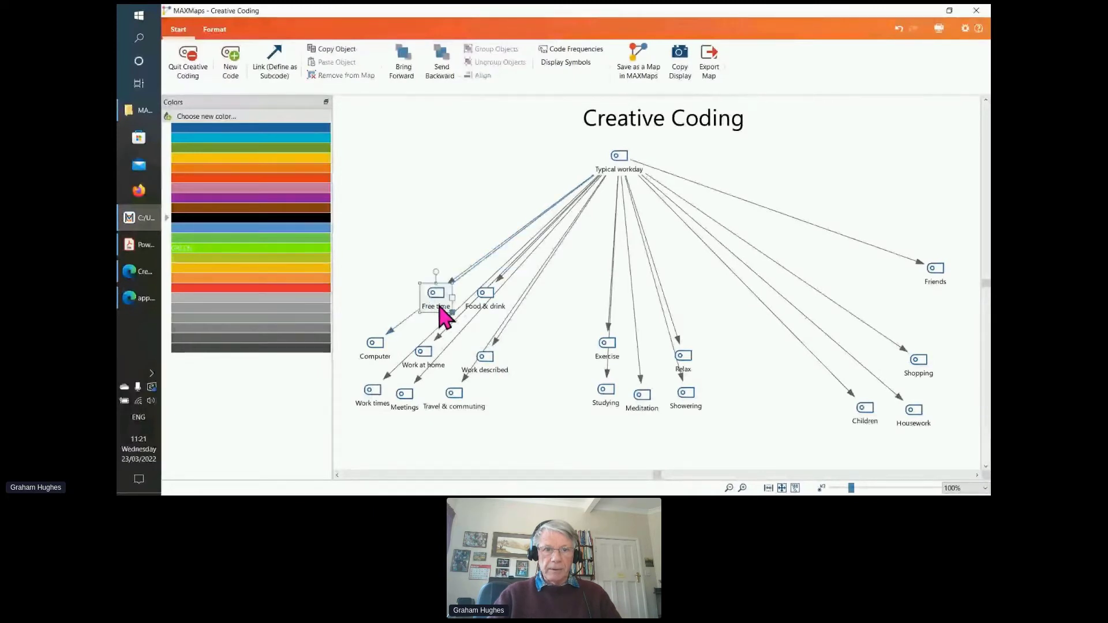
left_click_drag(440, 301, 721, 348)
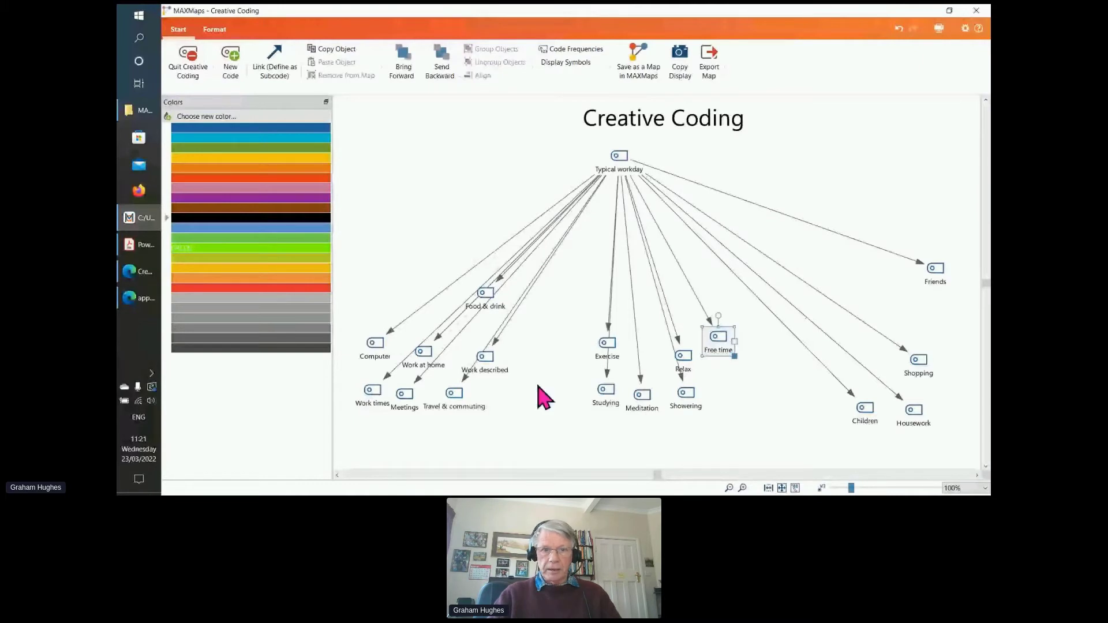
Move the Food & drink code just below Free time, beside Relax and Showering
left_click(486, 296)
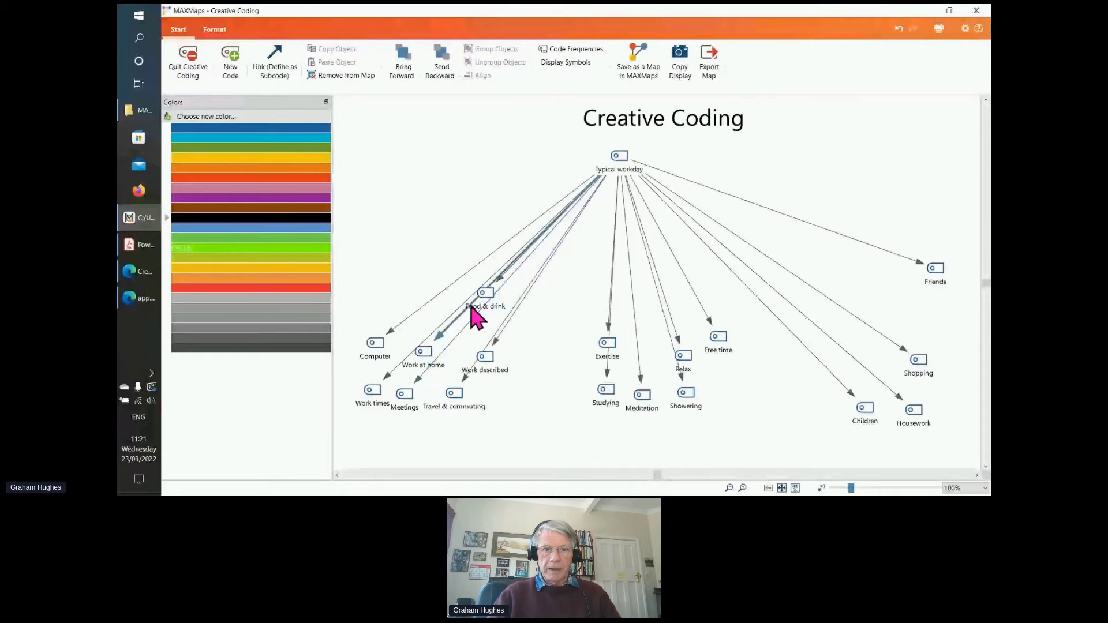
left_click(500, 308)
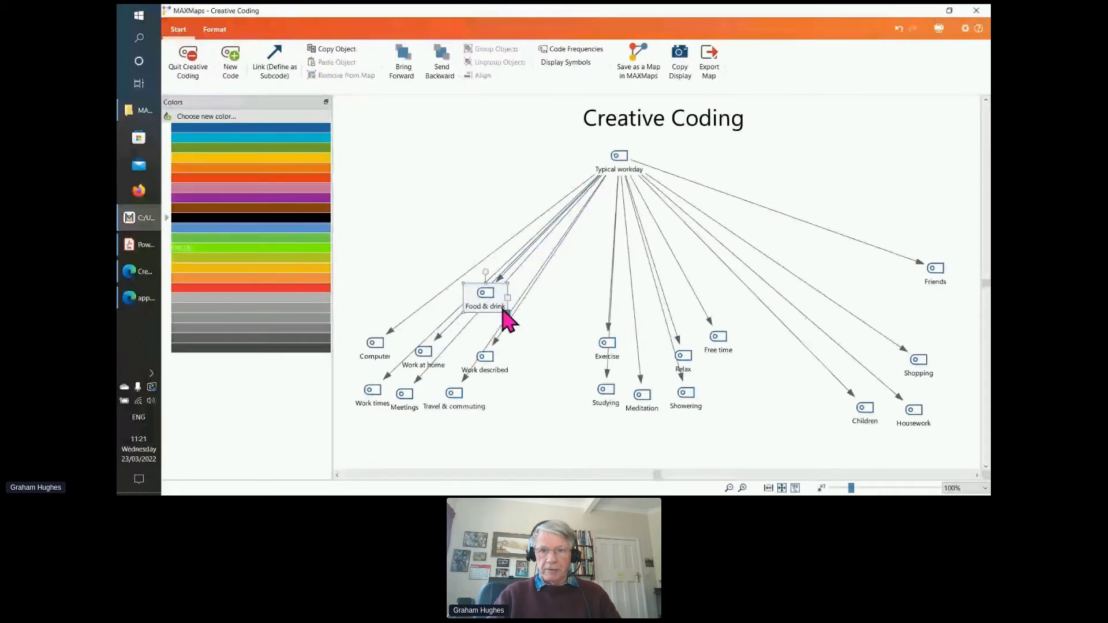
left_click_drag(506, 316, 755, 397)
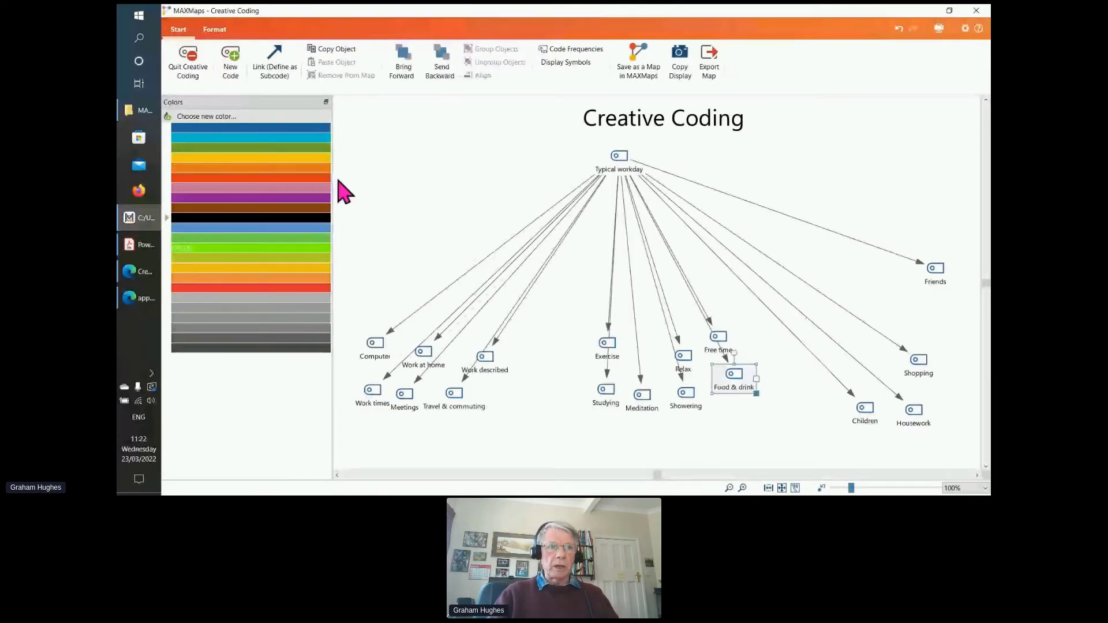
Create a new code named Work and place it above the group of work-related codes
left_click(229, 60)
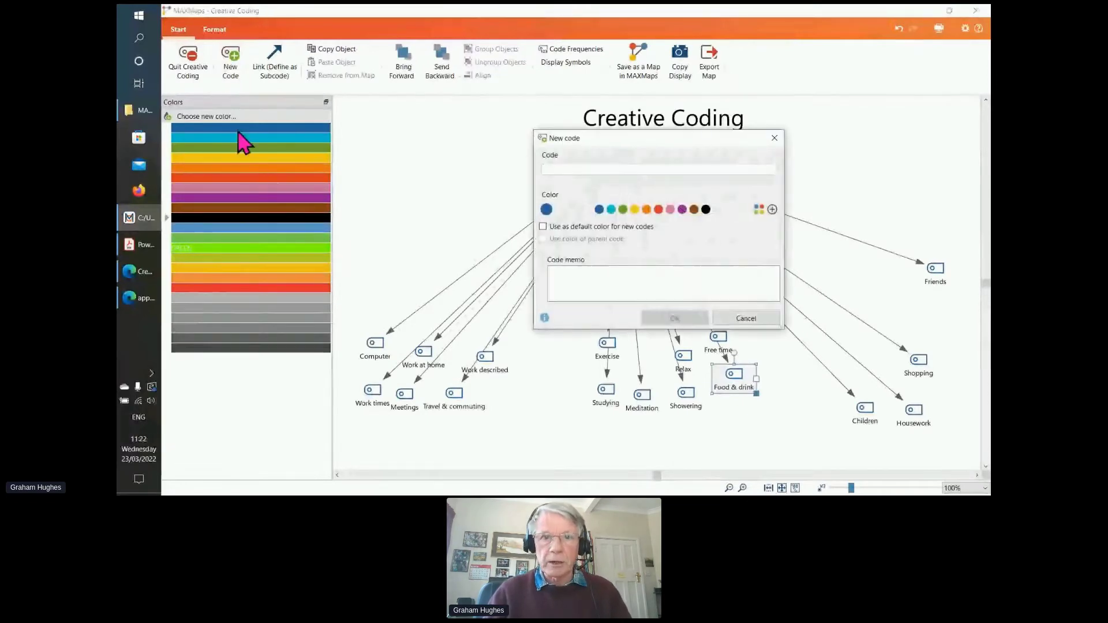
type("Work")
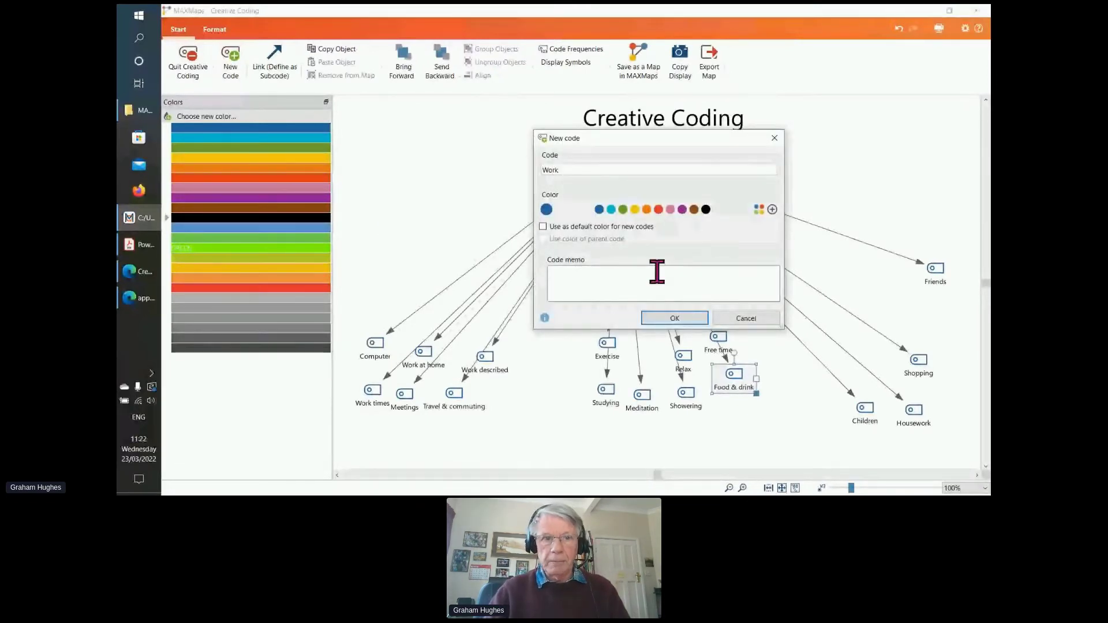
left_click(660, 318)
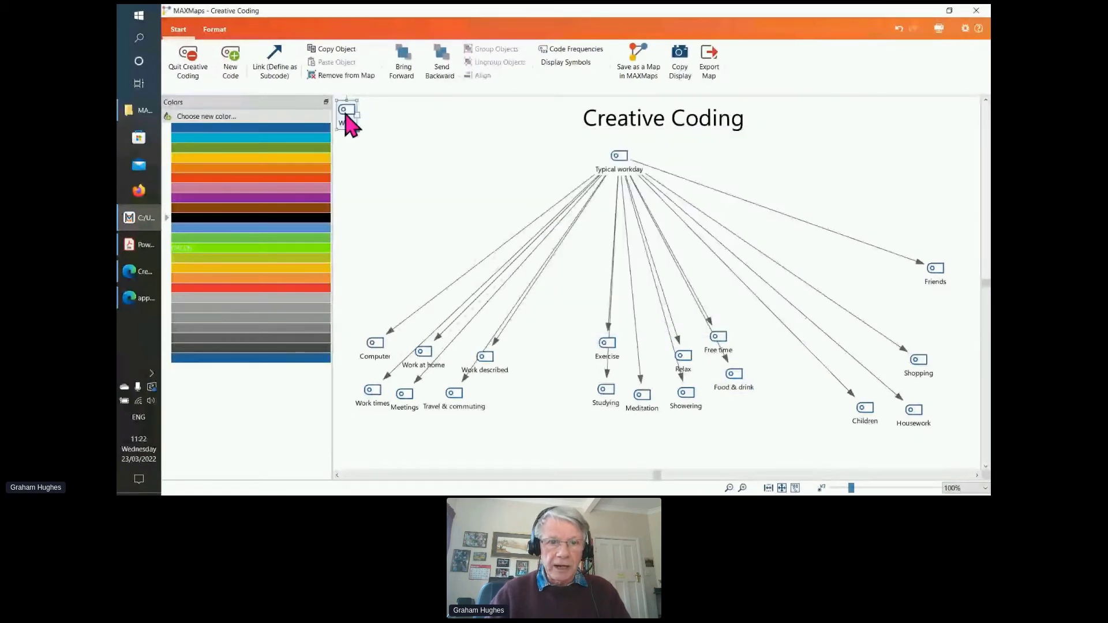
left_click_drag(346, 114, 434, 248)
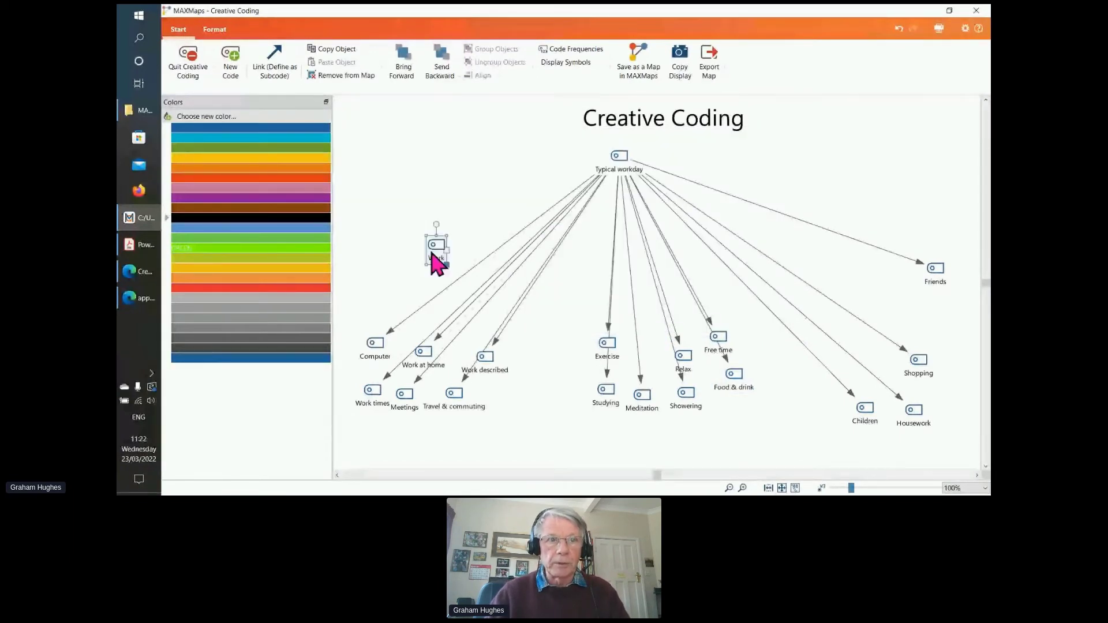
Create a new code named personal and place it above Exercise, below Typical workday
left_click(231, 64)
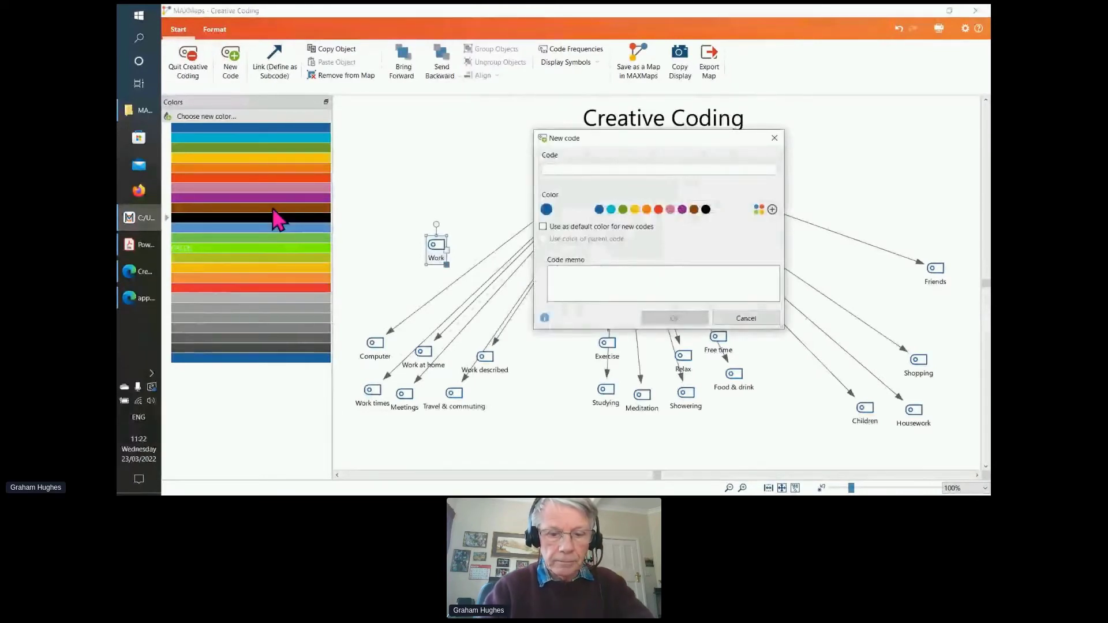
type("personal")
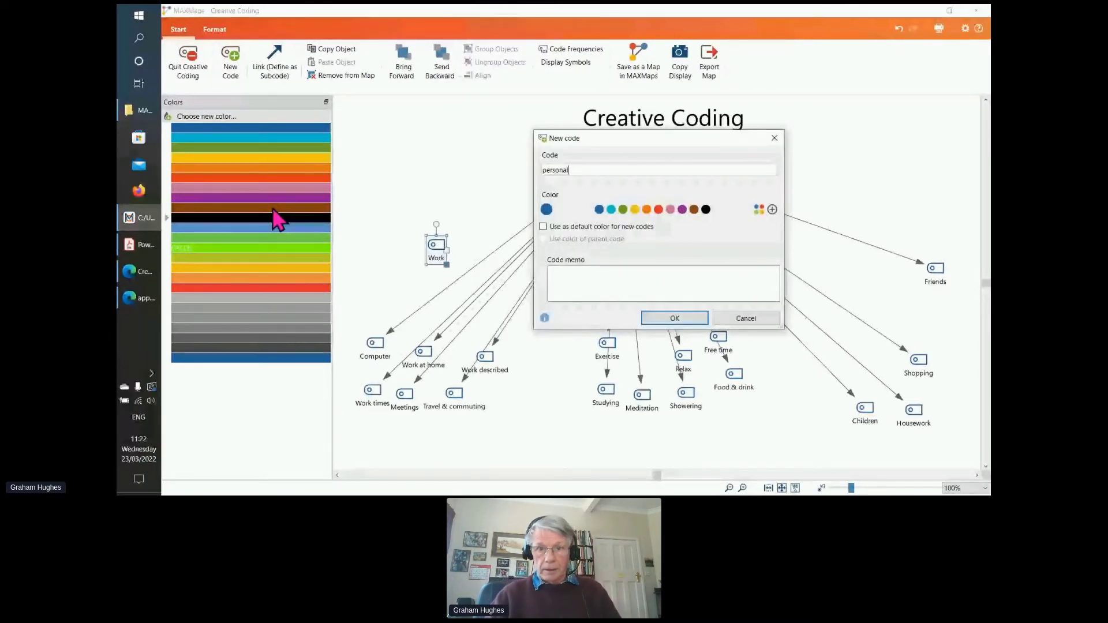
left_click(674, 318)
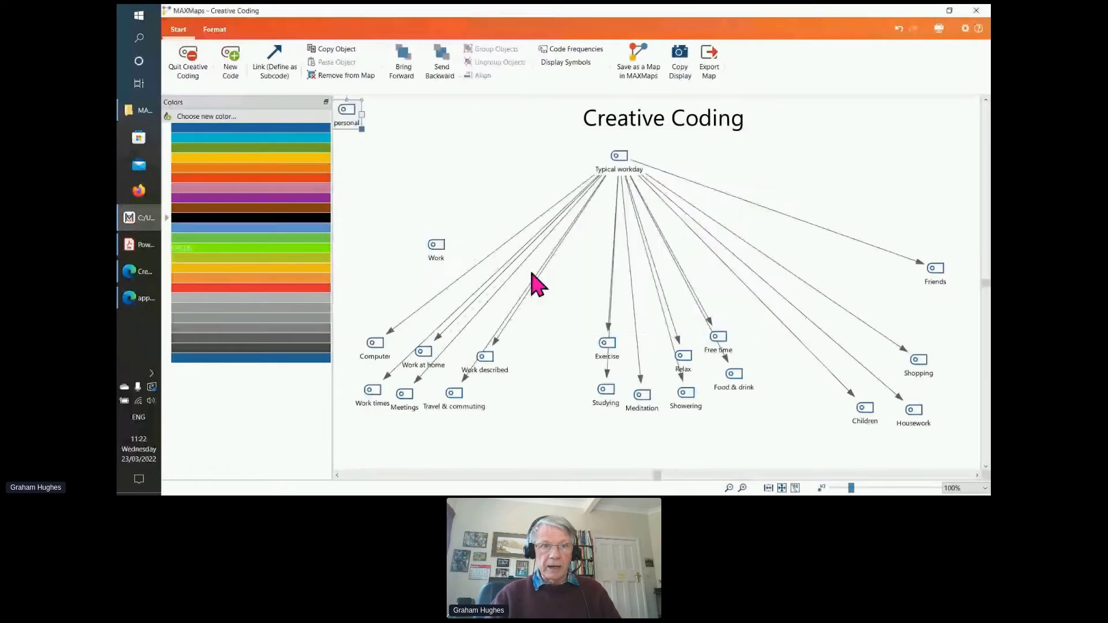
left_click_drag(346, 110, 602, 261)
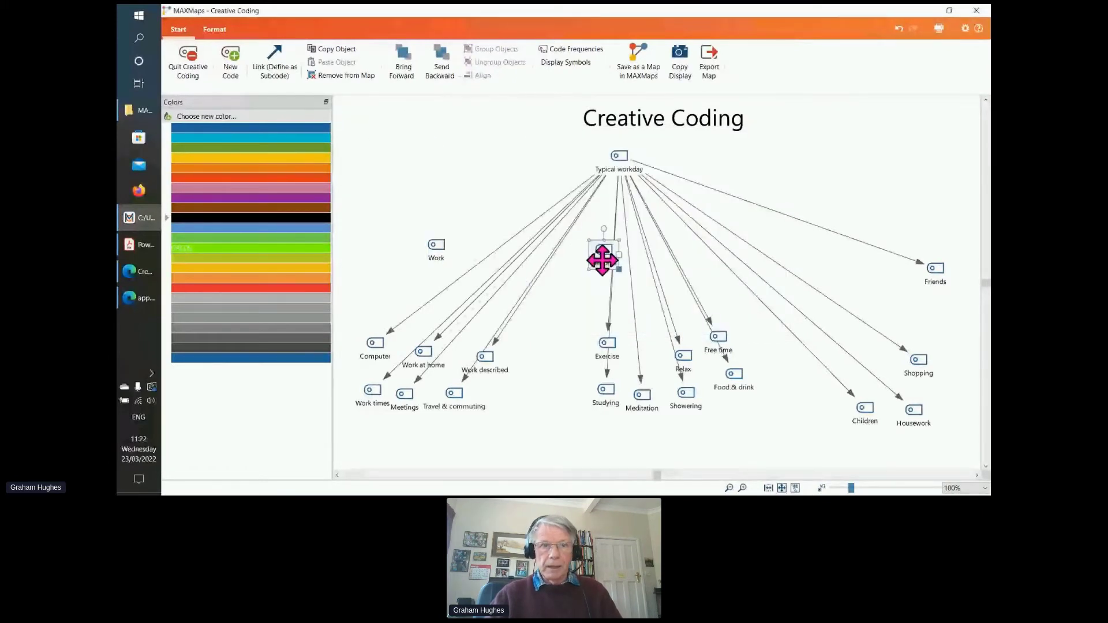
Create a new code named Domestic and place it beside Friends, above the Children, Housework and Shopping codes
left_click(233, 69)
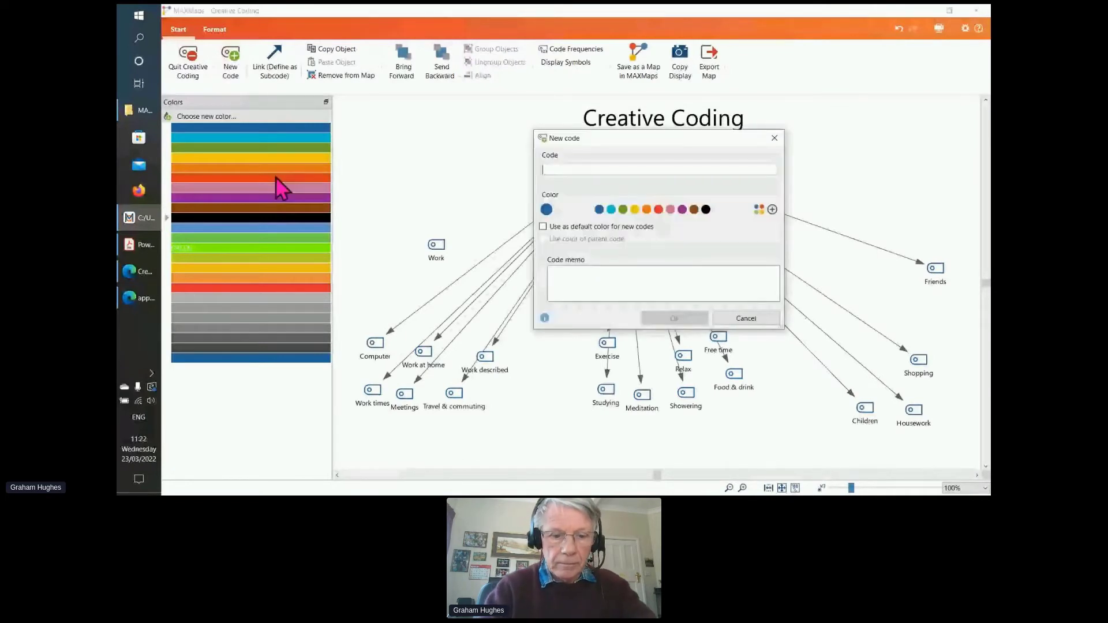
type("Domestic")
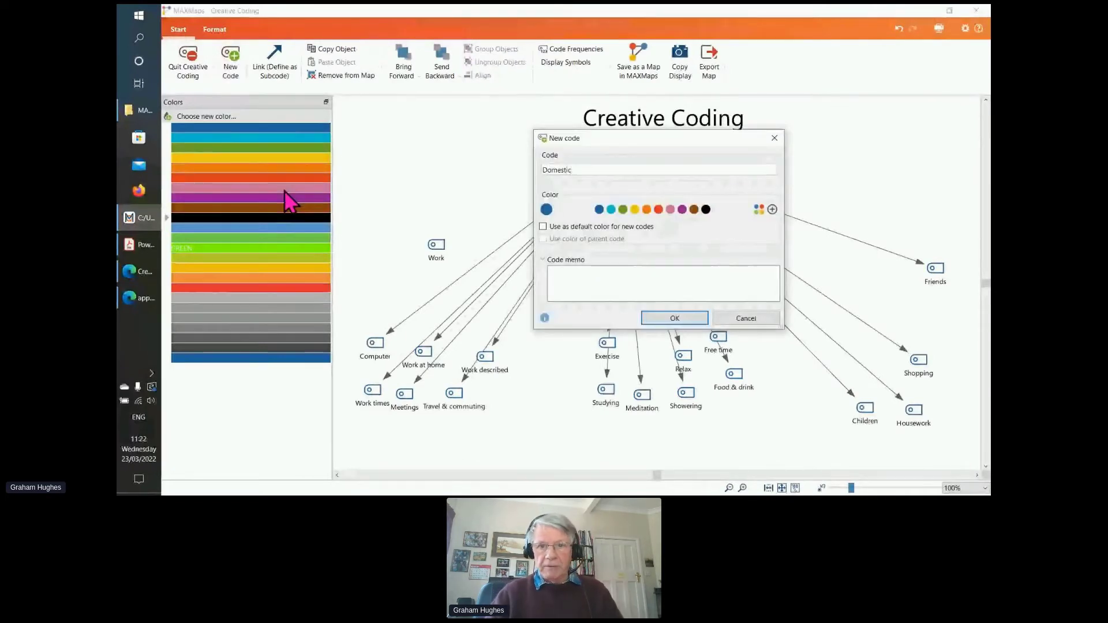
left_click(673, 319)
left_click_drag(353, 114, 909, 296)
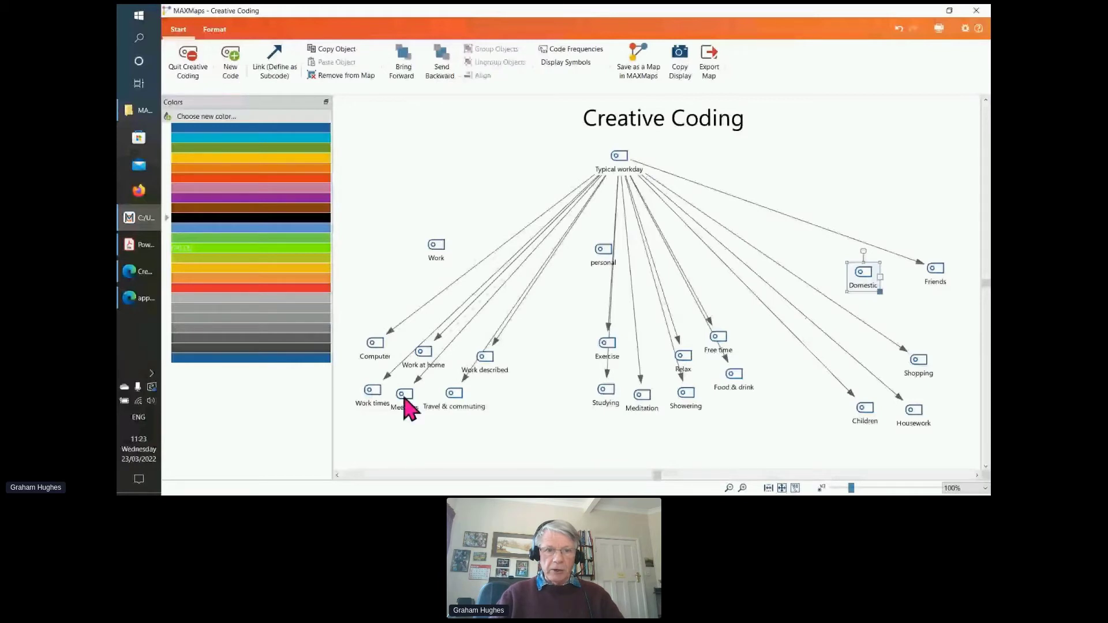
Open the overview of coded segments for Meetings, read each segment in turn and close the overview
left_click(407, 406)
right_click(405, 396)
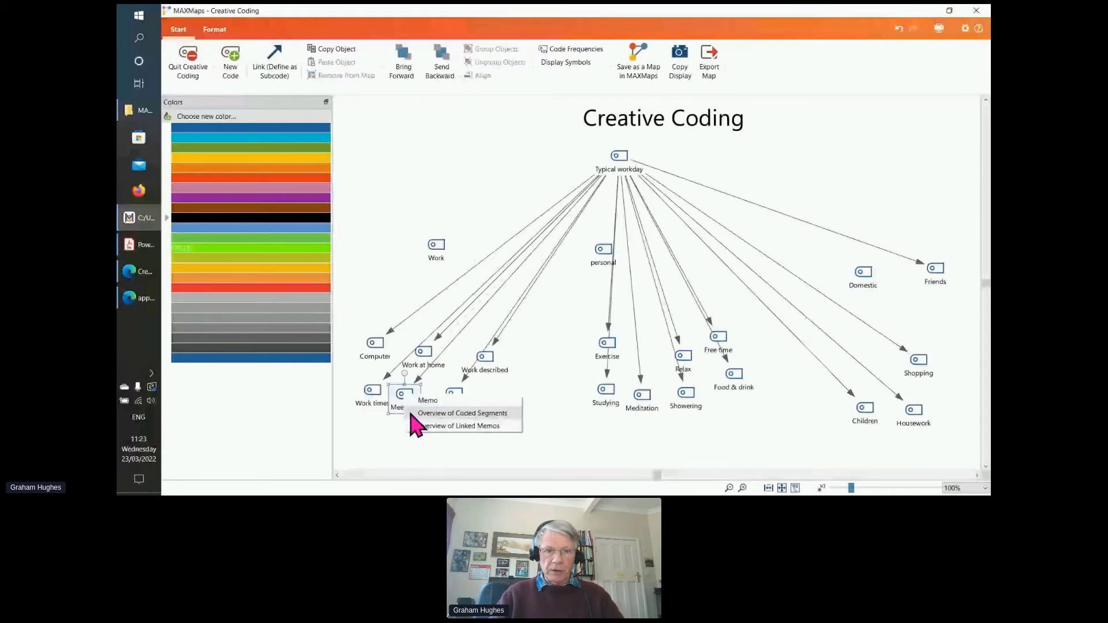
left_click(437, 413)
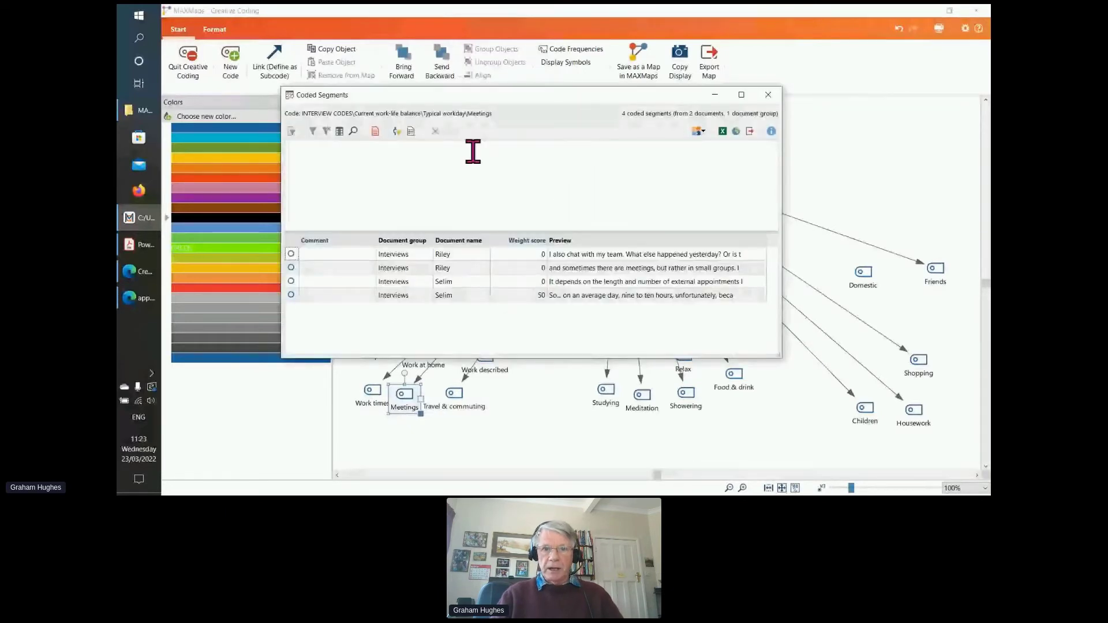
left_click(609, 254)
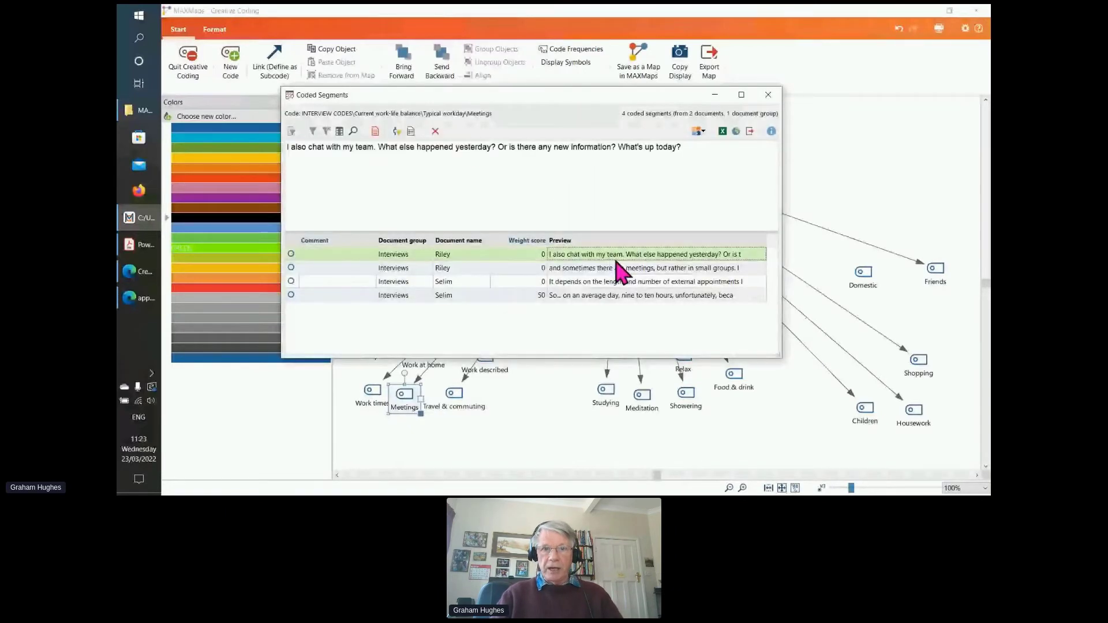
left_click(618, 269)
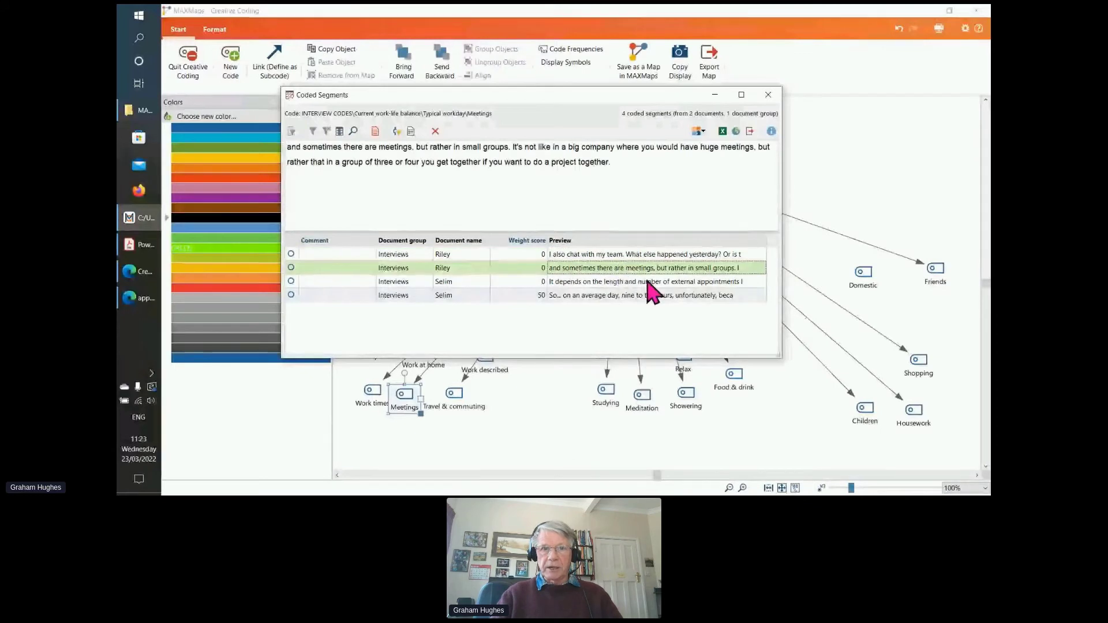
left_click(640, 282)
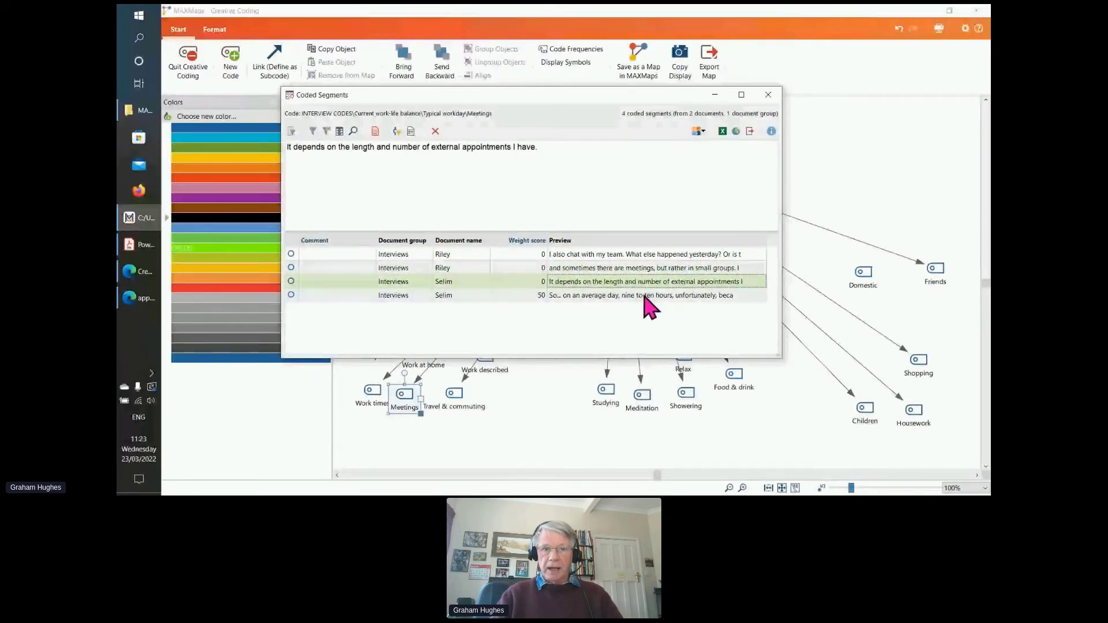
left_click(642, 296)
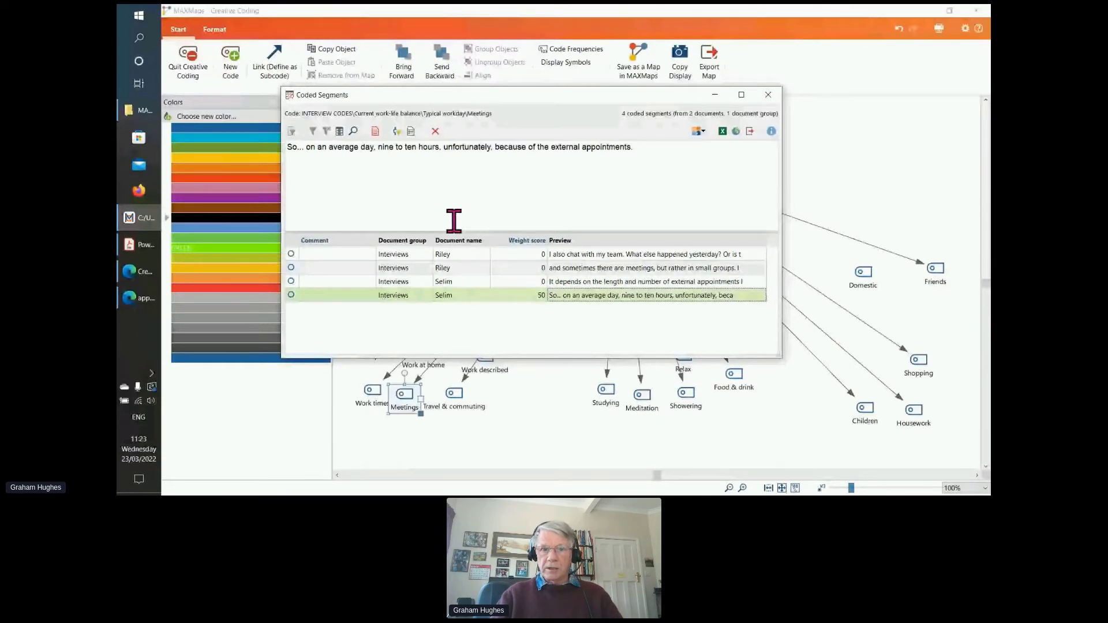
left_click(768, 96)
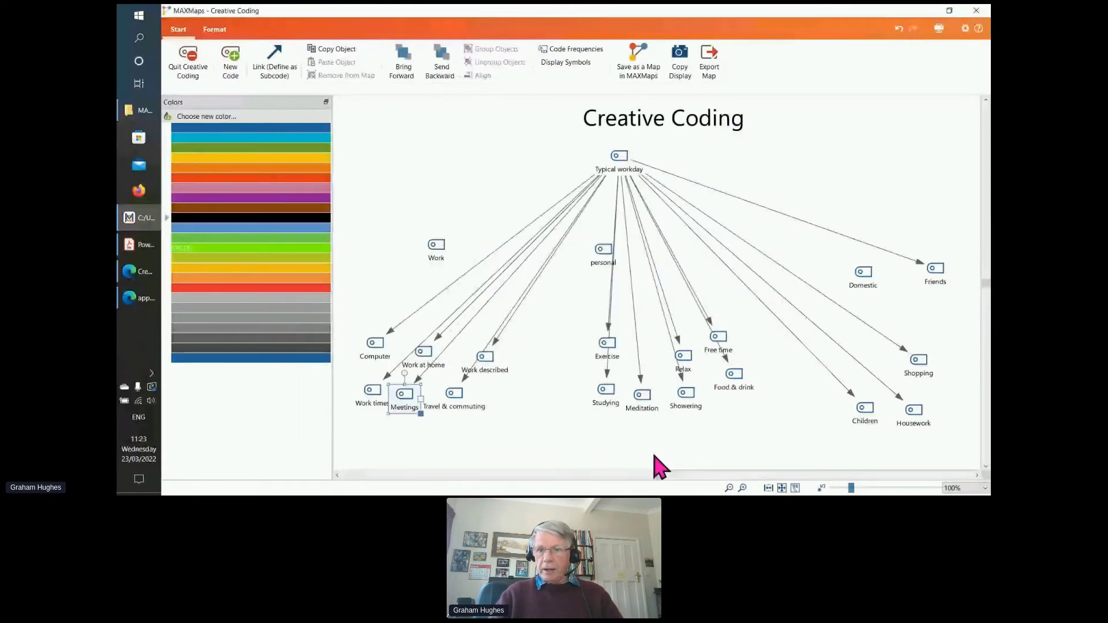
View the overview of coded segments for the Shopping code and close it
right_click(923, 365)
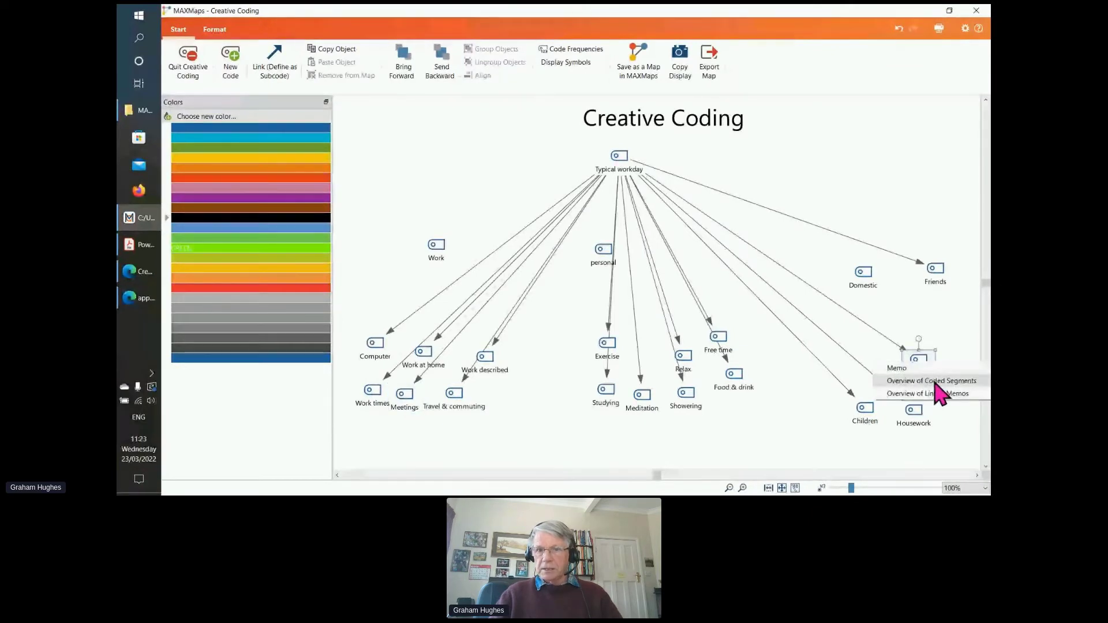
left_click(935, 381)
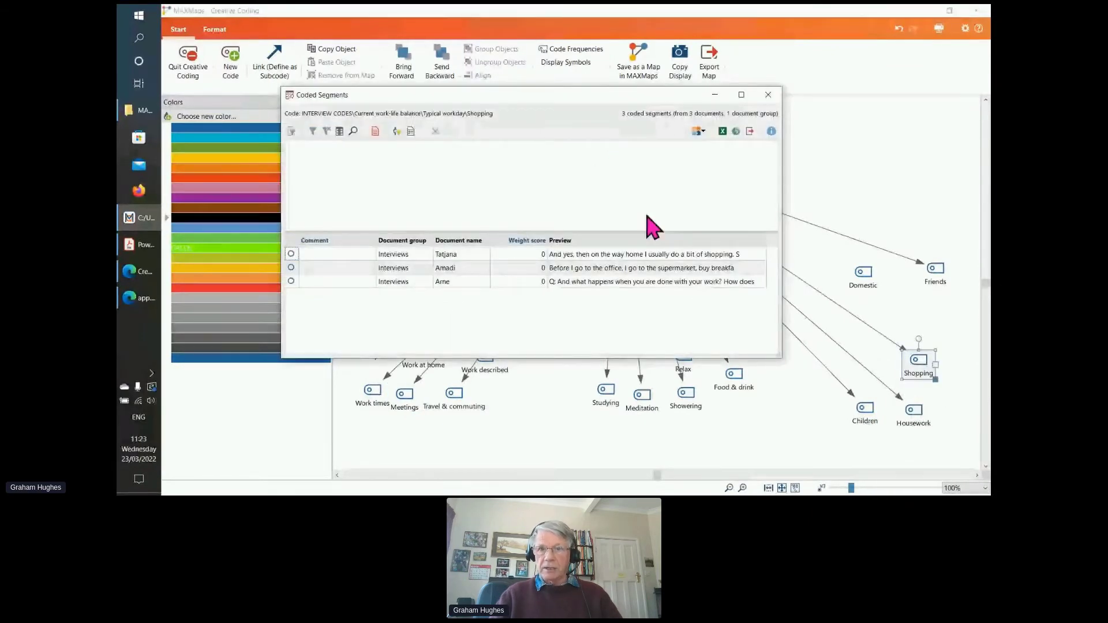
left_click(768, 95)
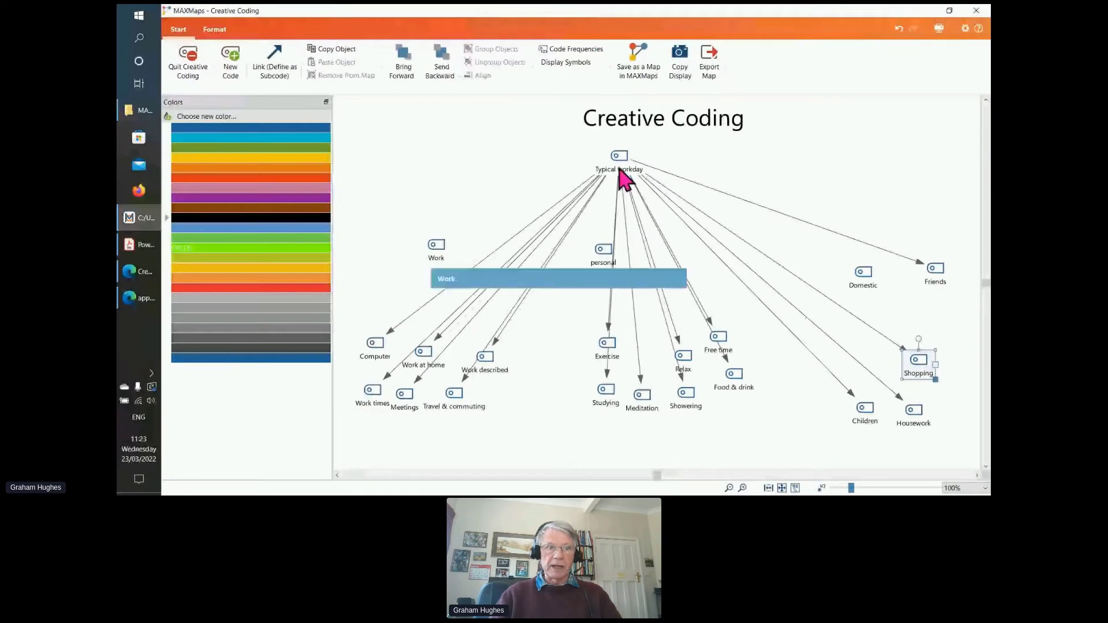
Link Computer, Work at home, Work times, Meetings, Travel & commuting and Work described as subcodes of Work
mouse_move(619, 170)
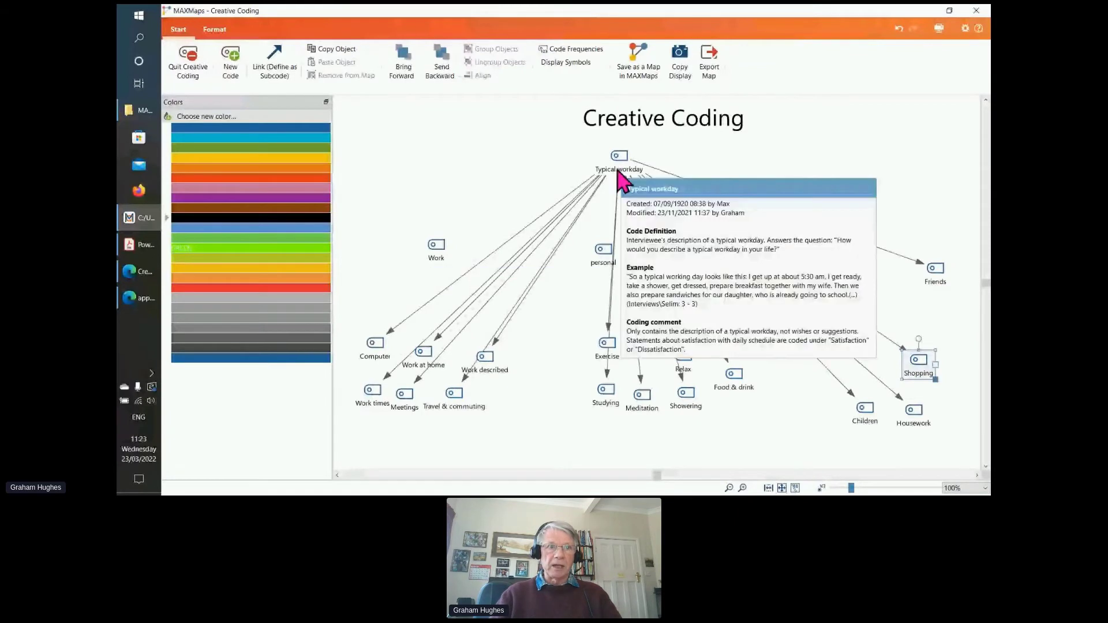
left_click(274, 62)
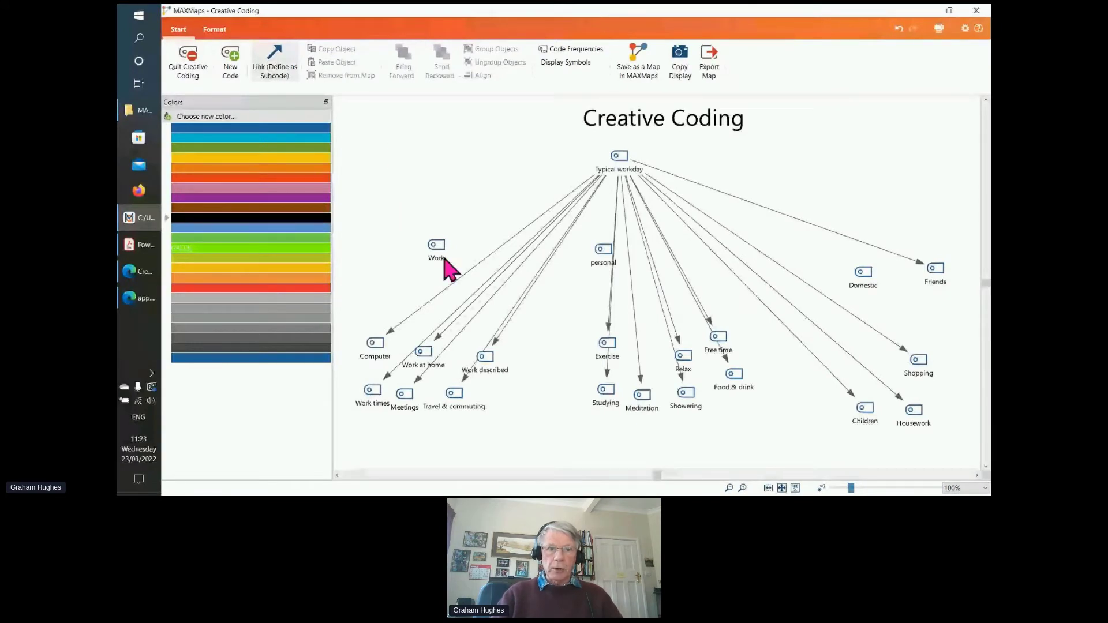
left_click_drag(437, 254, 381, 341)
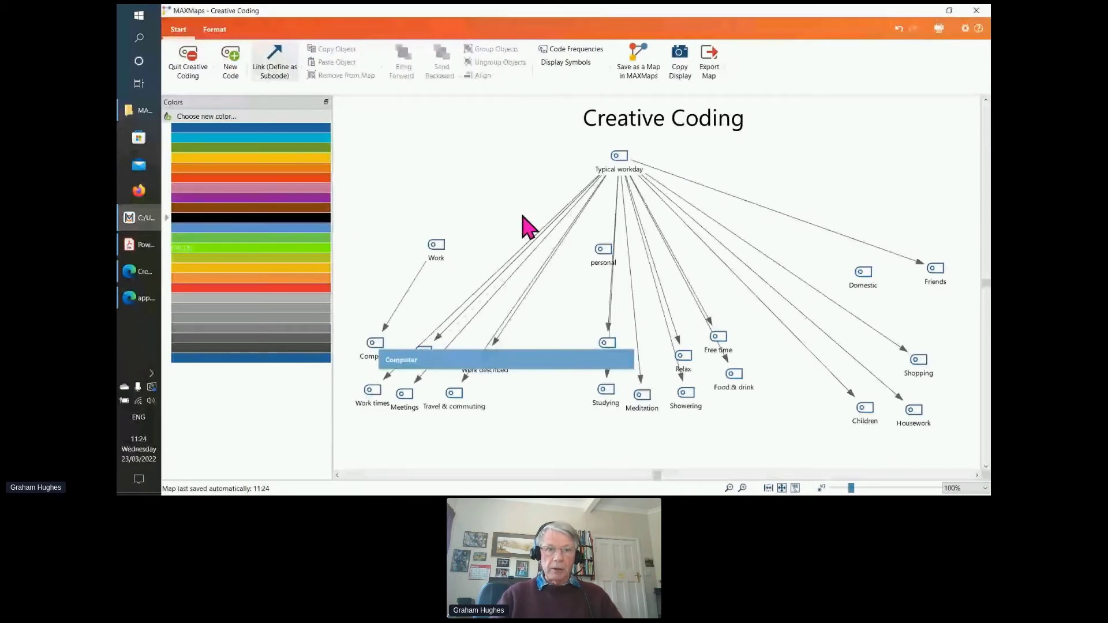
left_click_drag(436, 245, 429, 353)
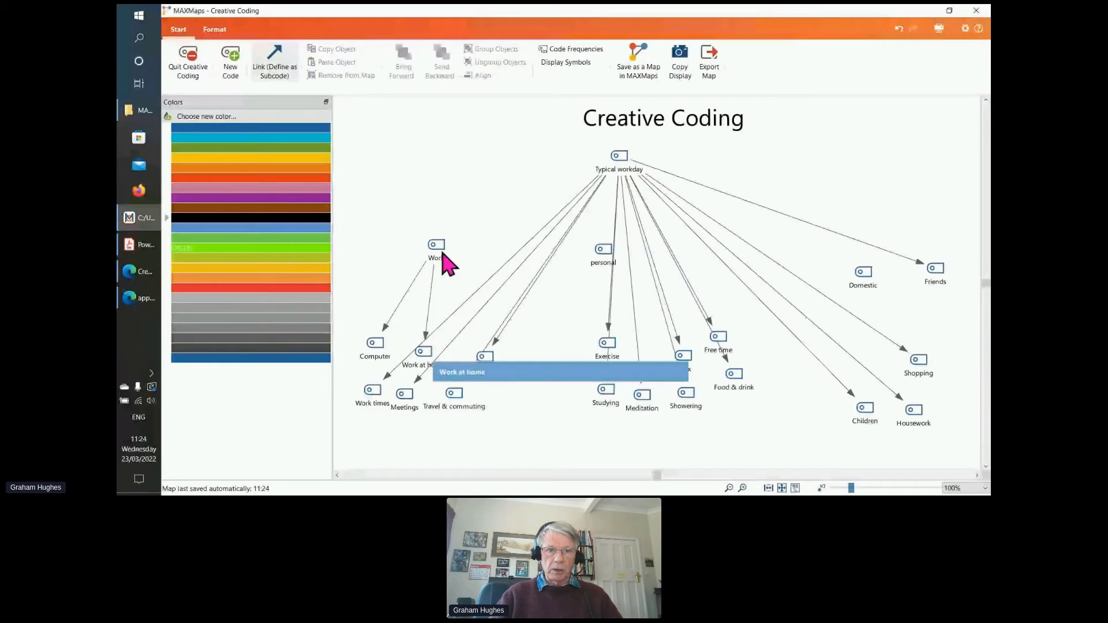
left_click_drag(437, 247, 373, 383)
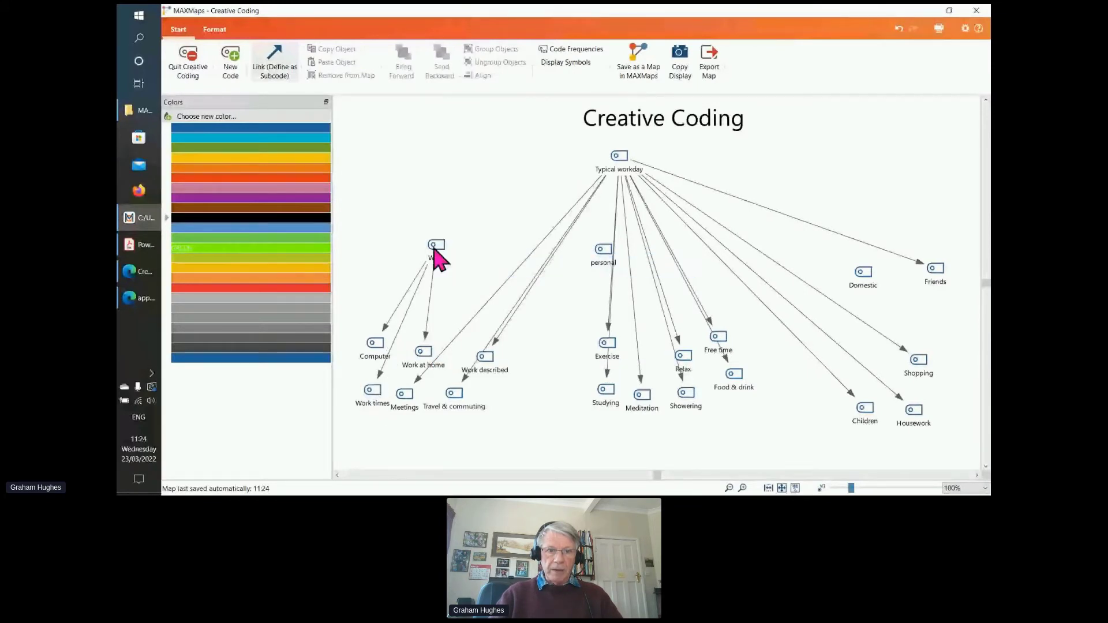
left_click_drag(436, 247, 402, 392)
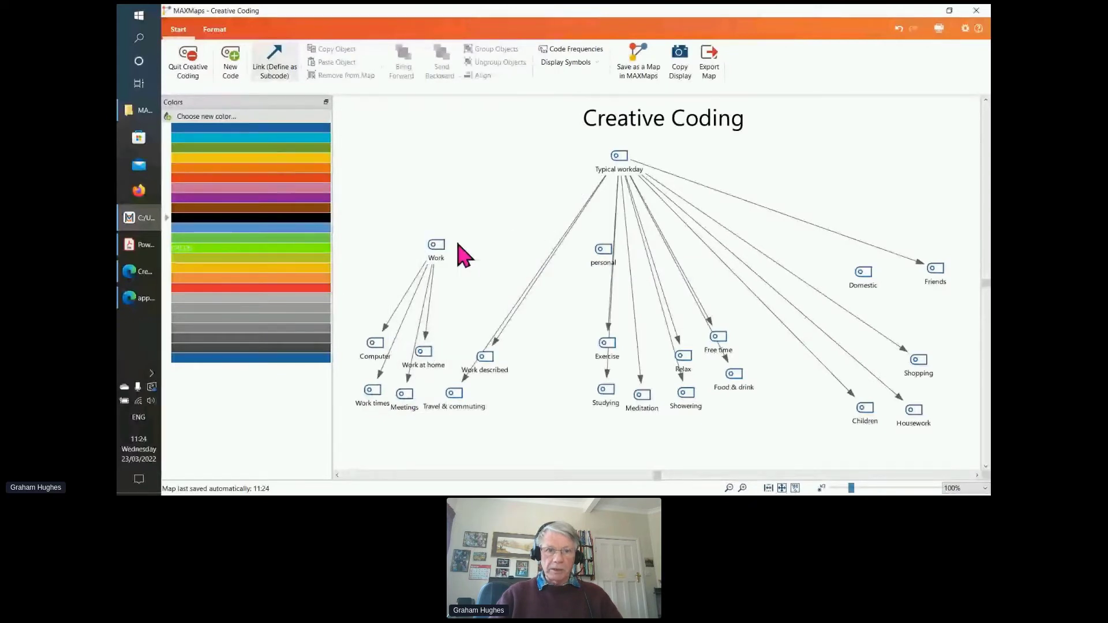
left_click_drag(436, 248, 451, 389)
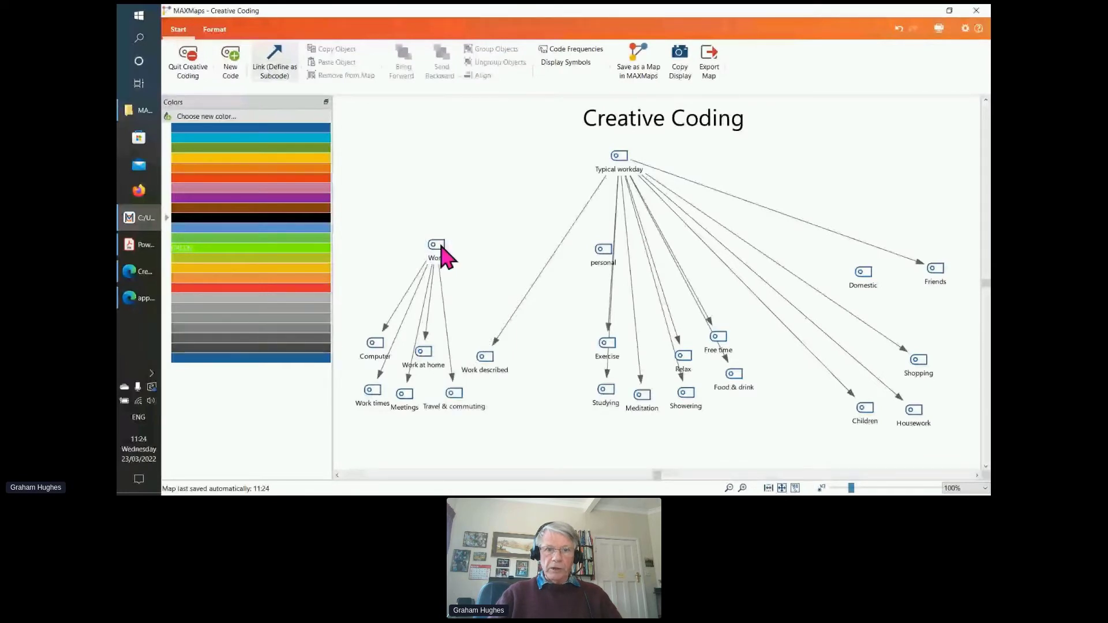
left_click_drag(440, 247, 491, 363)
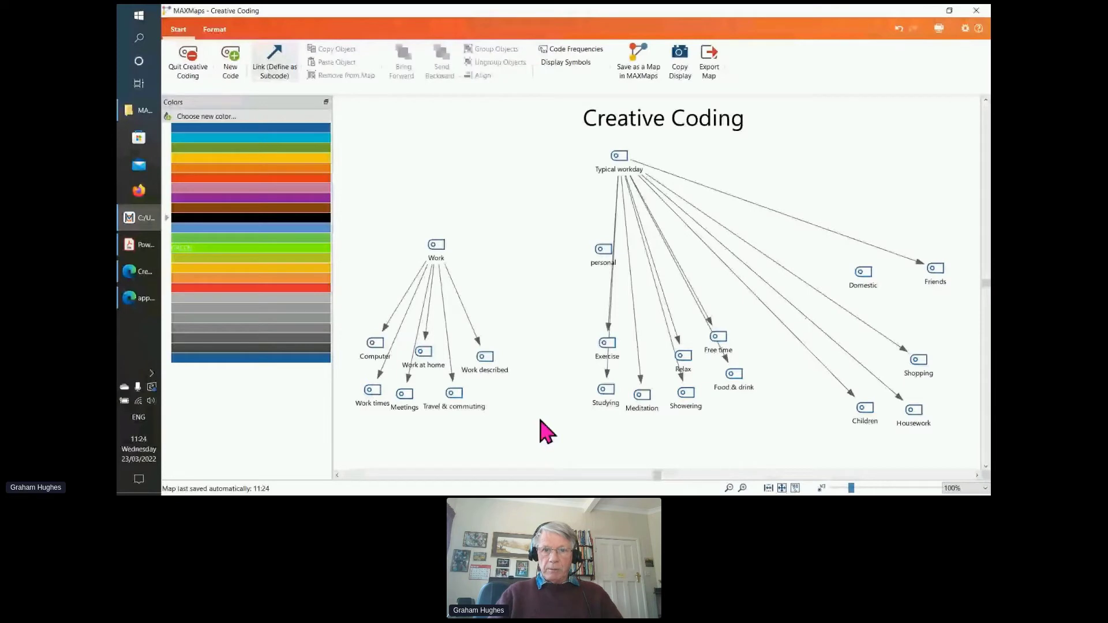
Link Studying, Meditation, Exercise, Showering, Relax, Free time and Food & drink as subcodes of personal
left_click_drag(607, 257, 609, 403)
left_click_drag(604, 257, 639, 390)
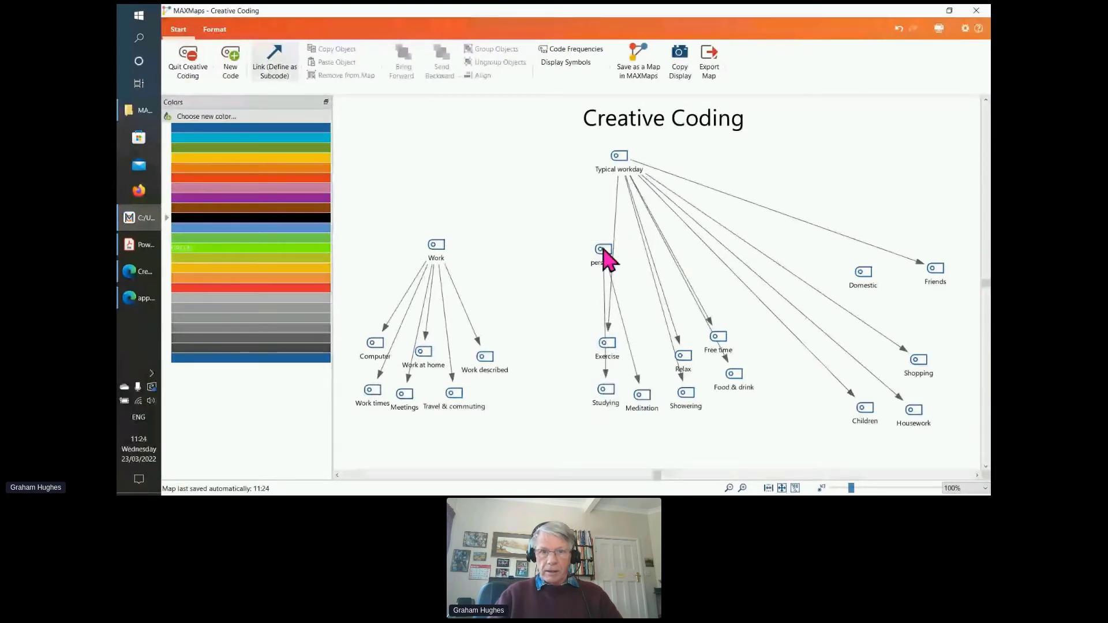
left_click_drag(605, 254, 598, 347)
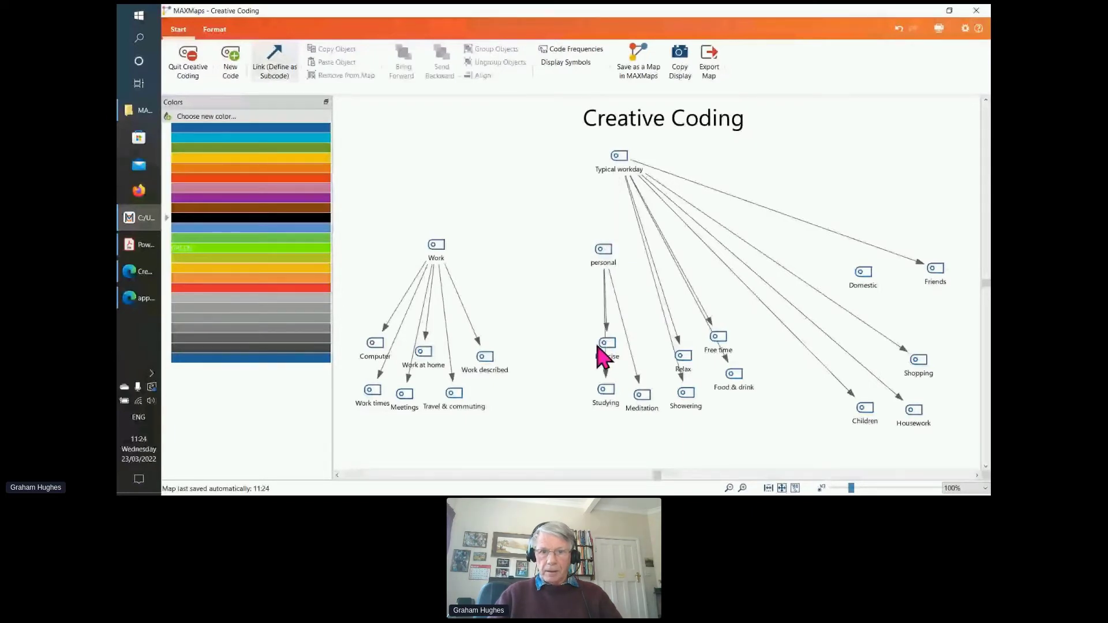
left_click_drag(599, 257, 684, 395)
left_click_drag(603, 254, 684, 355)
left_click_drag(602, 254, 726, 339)
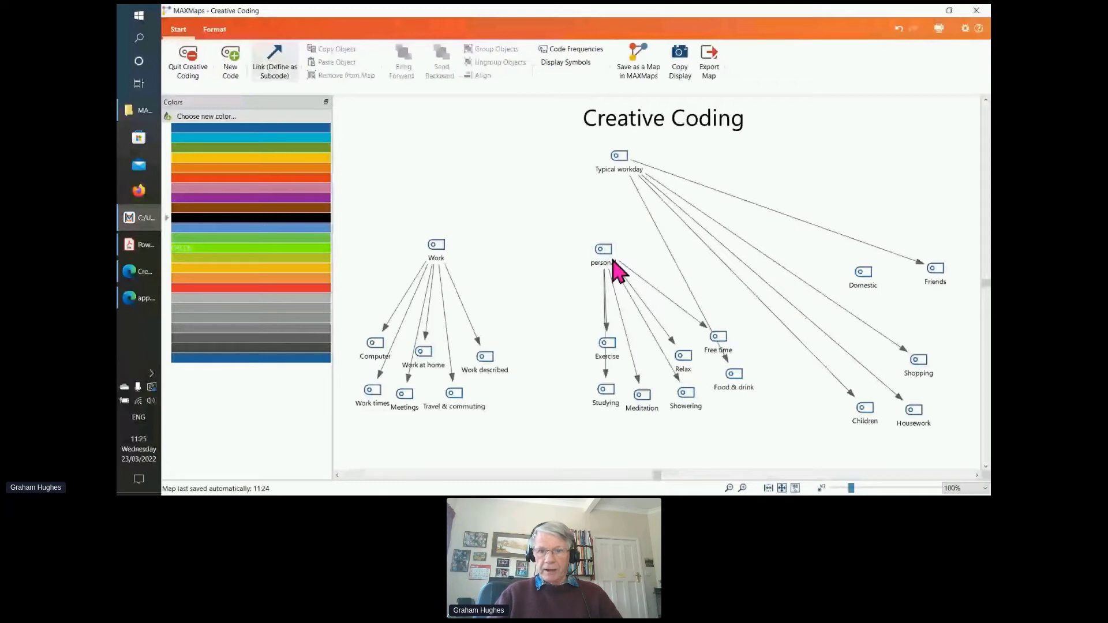
left_click_drag(612, 260, 756, 383)
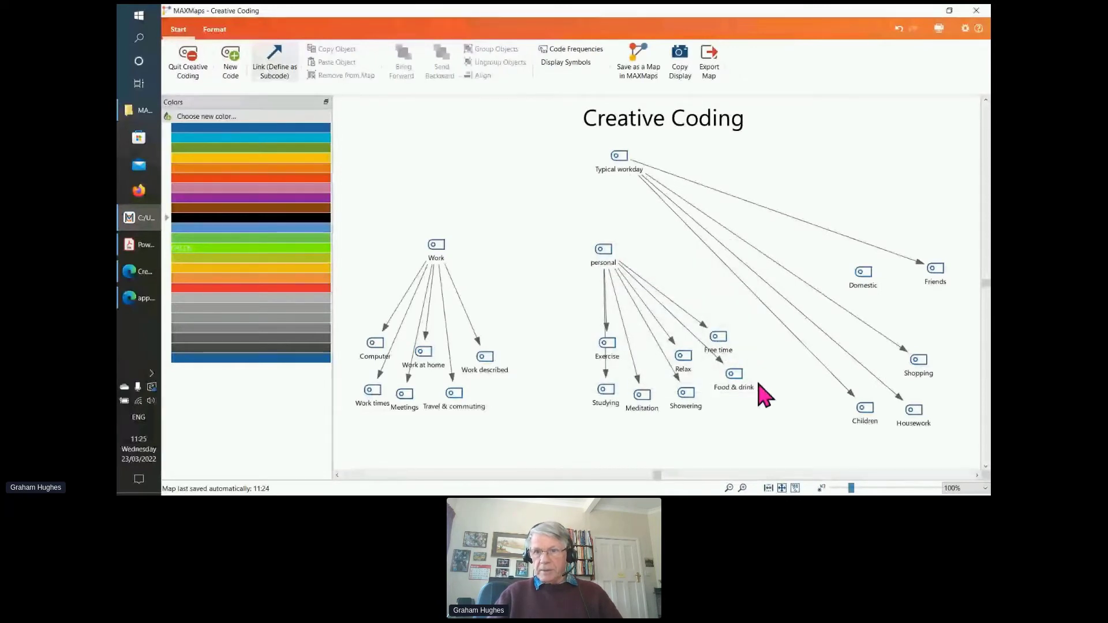
Link Children, Housework and Shopping as subcodes of Domestic
left_click_drag(863, 272, 864, 404)
left_click_drag(866, 272, 915, 403)
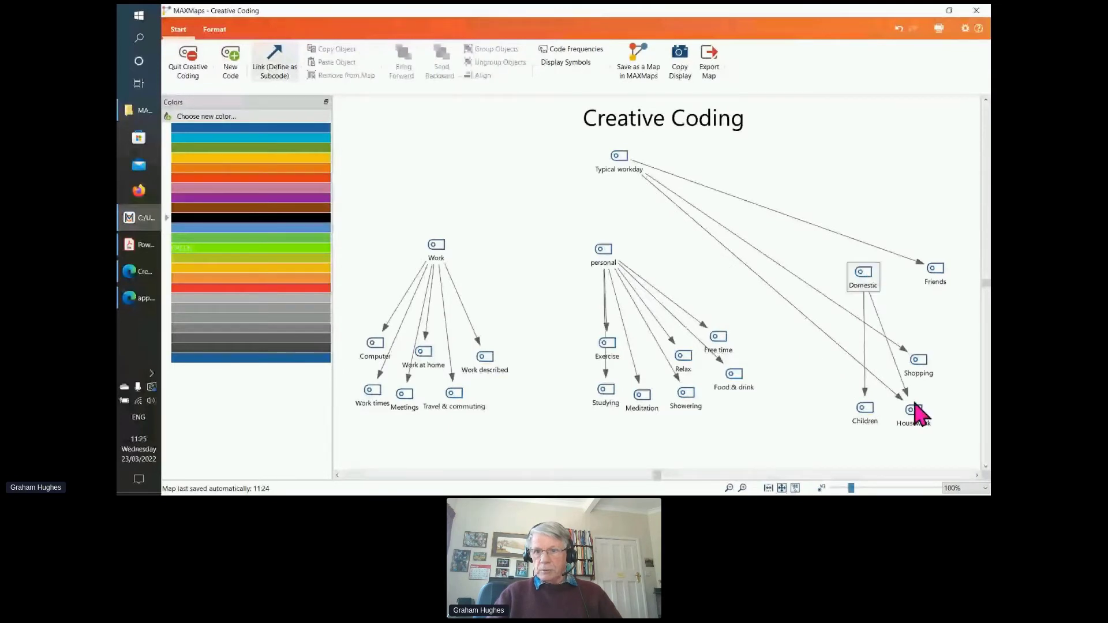
left_click_drag(863, 274, 918, 363)
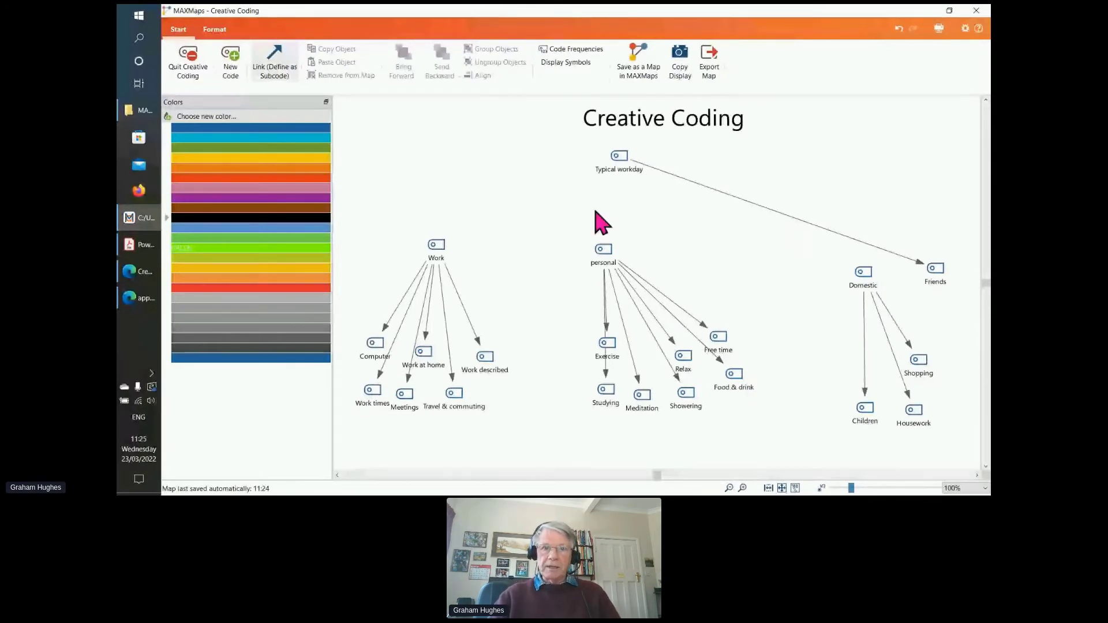
Link Work, personal and Domestic as subcodes of Typical workday and leave the linking mode
left_click(610, 157)
left_click_drag(579, 181, 450, 245)
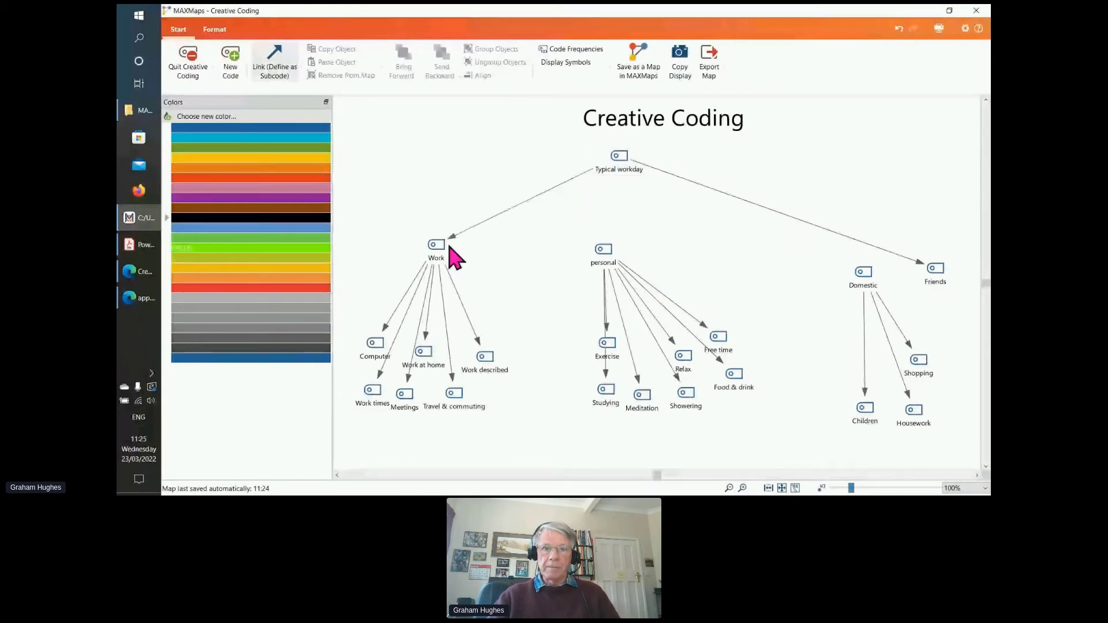
left_click(618, 162)
left_click_drag(619, 185, 603, 248)
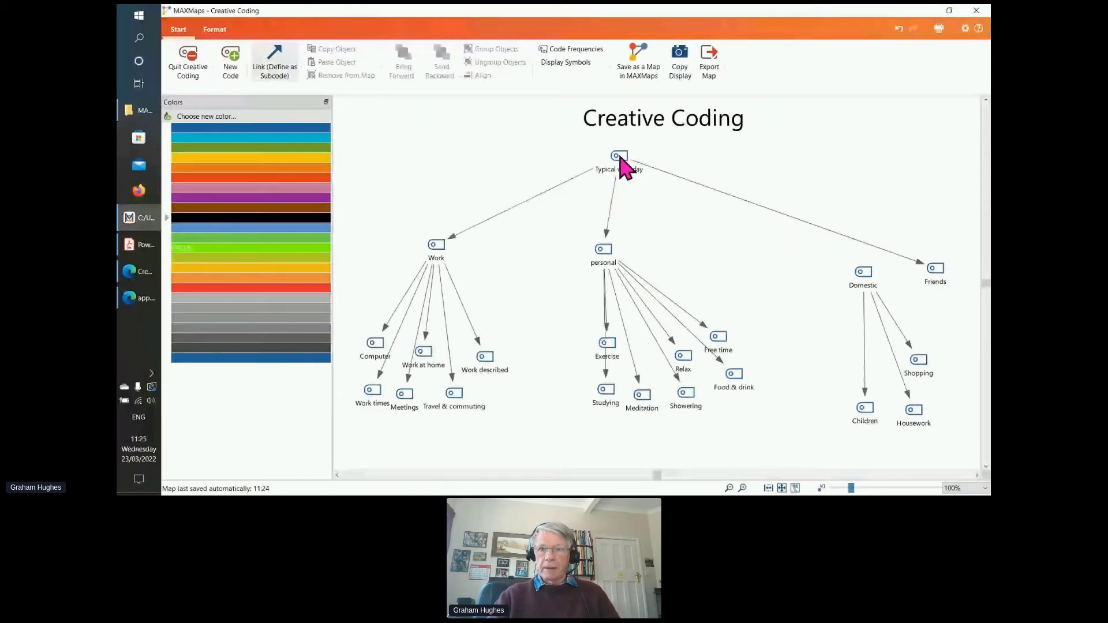
left_click_drag(623, 163, 863, 283)
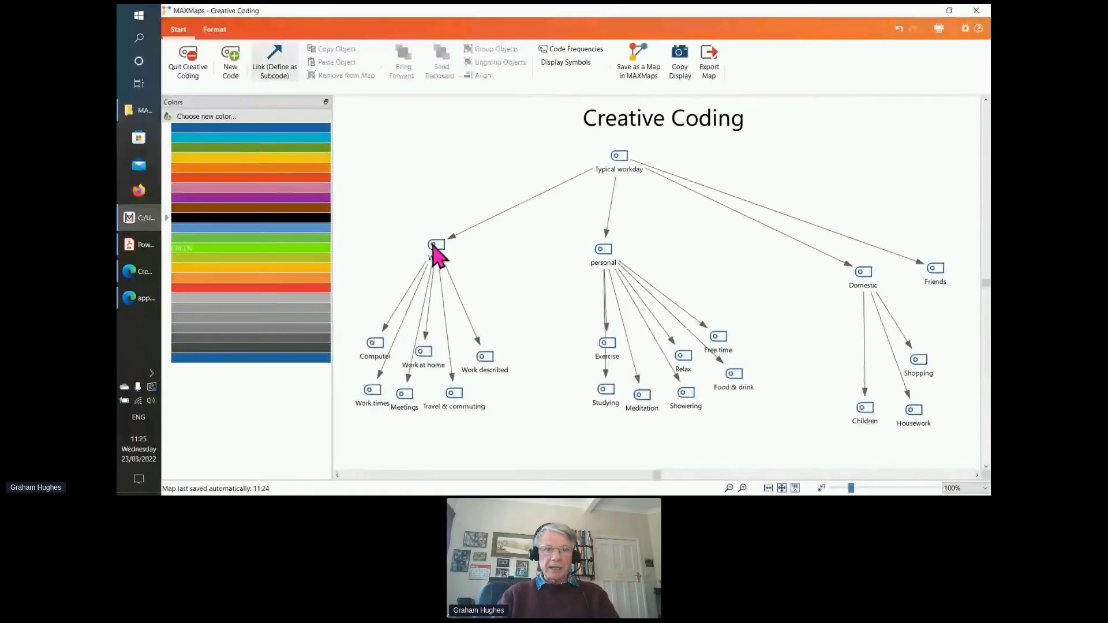
left_click(285, 63)
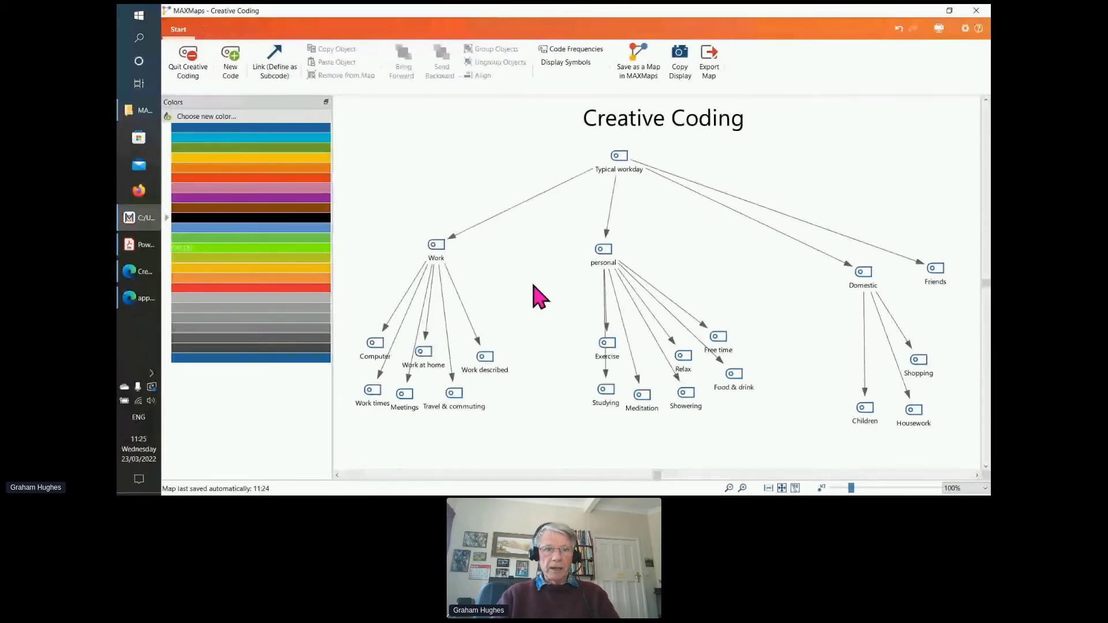
Tidy the map by centring personal, Domestic and Work above their subcodes and moving Children, Housework and Shopping closer beneath Domestic
left_click_drag(603, 248, 658, 255)
left_click_drag(865, 274, 843, 289)
left_click_drag(870, 421, 815, 407)
left_click_drag(914, 427, 860, 415)
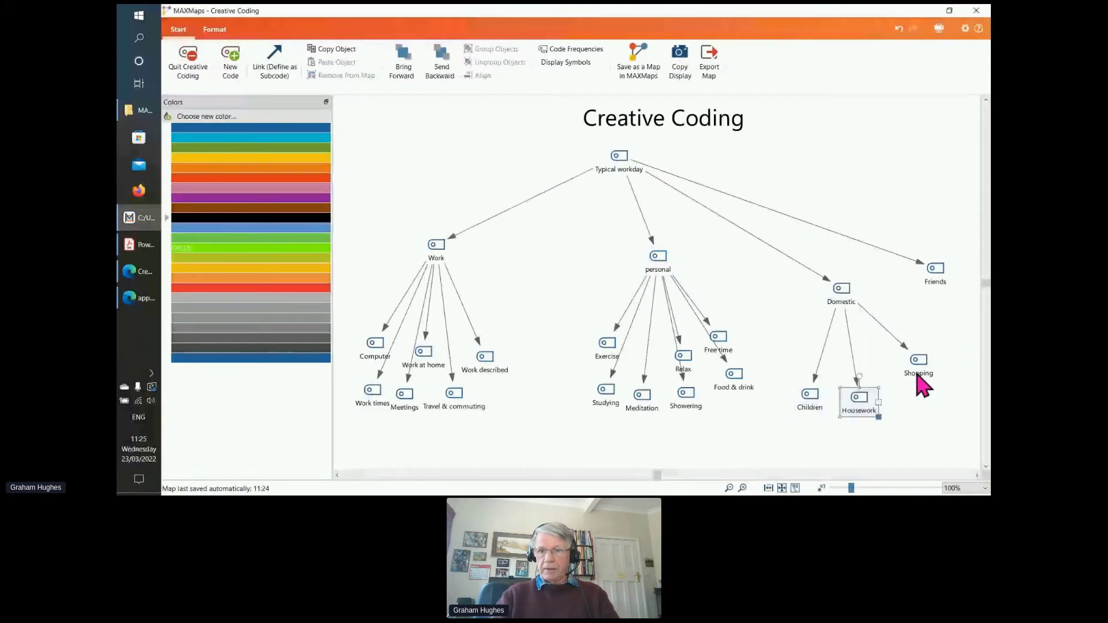
left_click_drag(920, 372, 893, 387)
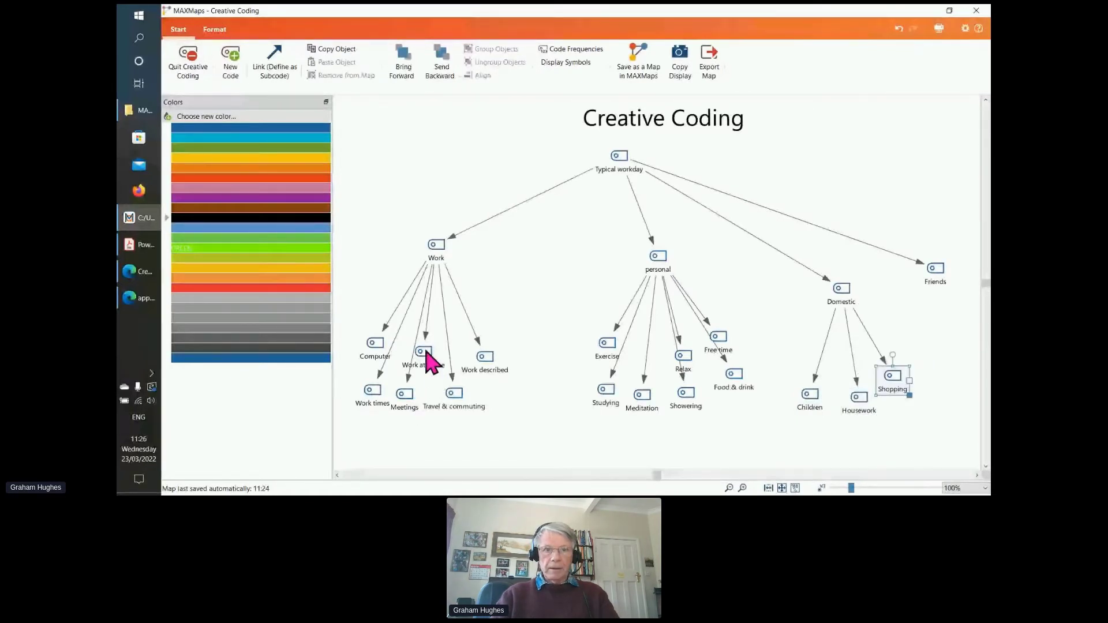
left_click_drag(427, 352, 430, 352)
left_click_drag(436, 243, 445, 254)
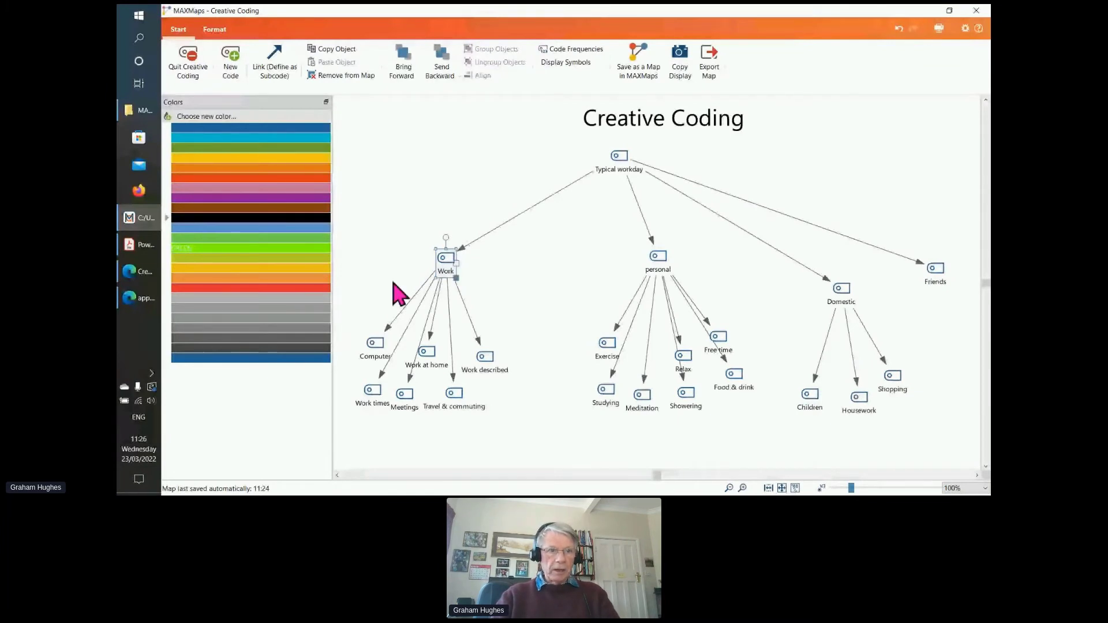
Color the Work code purple and the personal code light green, applying each color to the subcodes as well
left_click(267, 201)
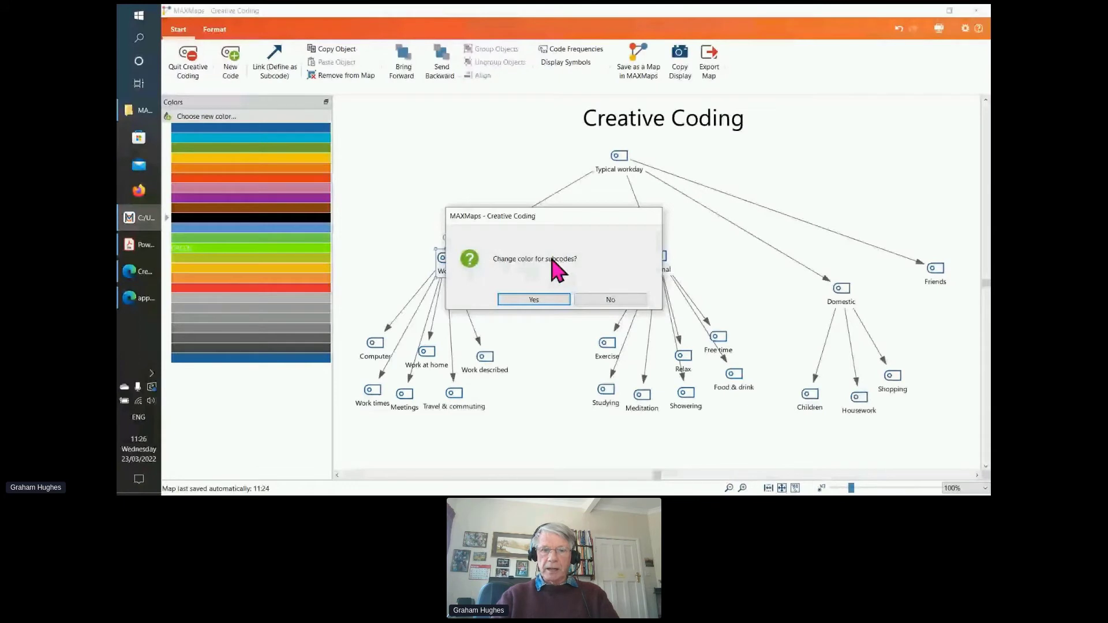
left_click(534, 300)
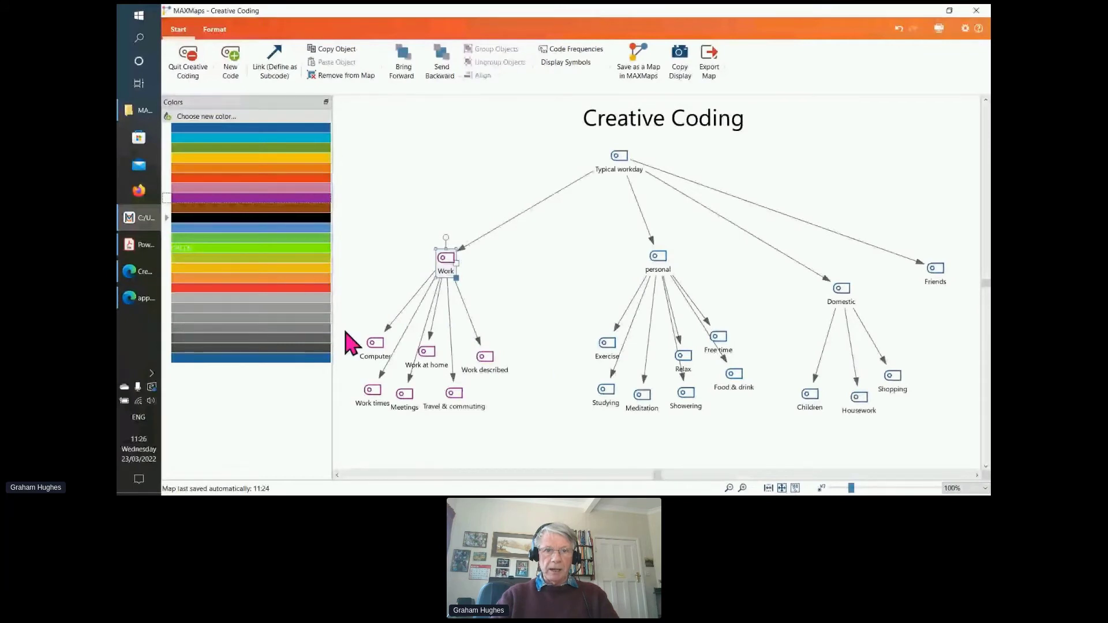
left_click(657, 260)
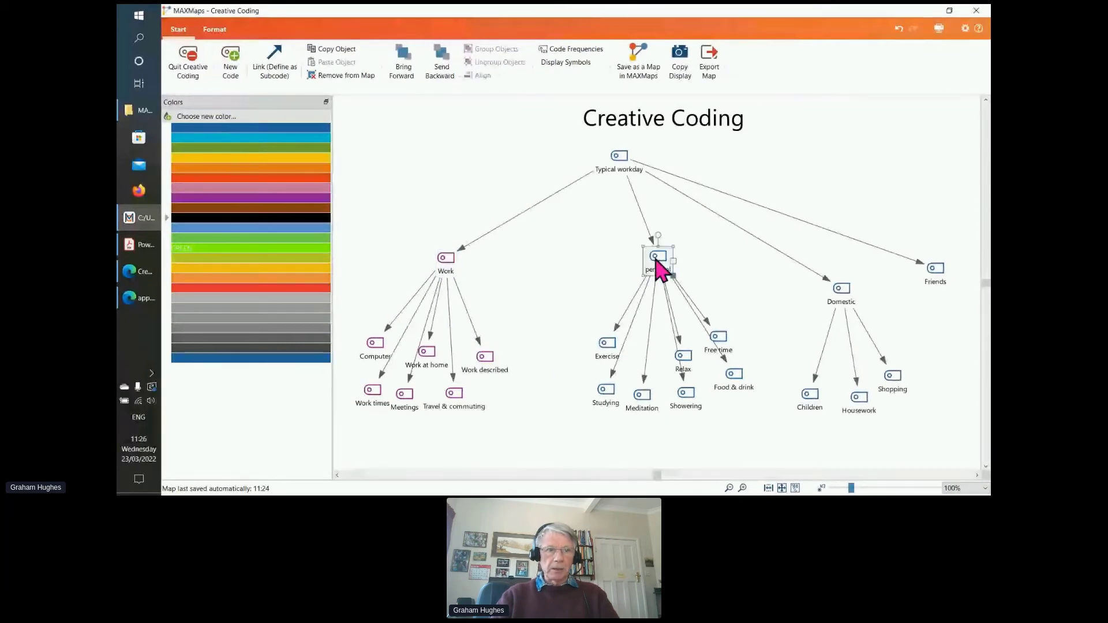
left_click(265, 238)
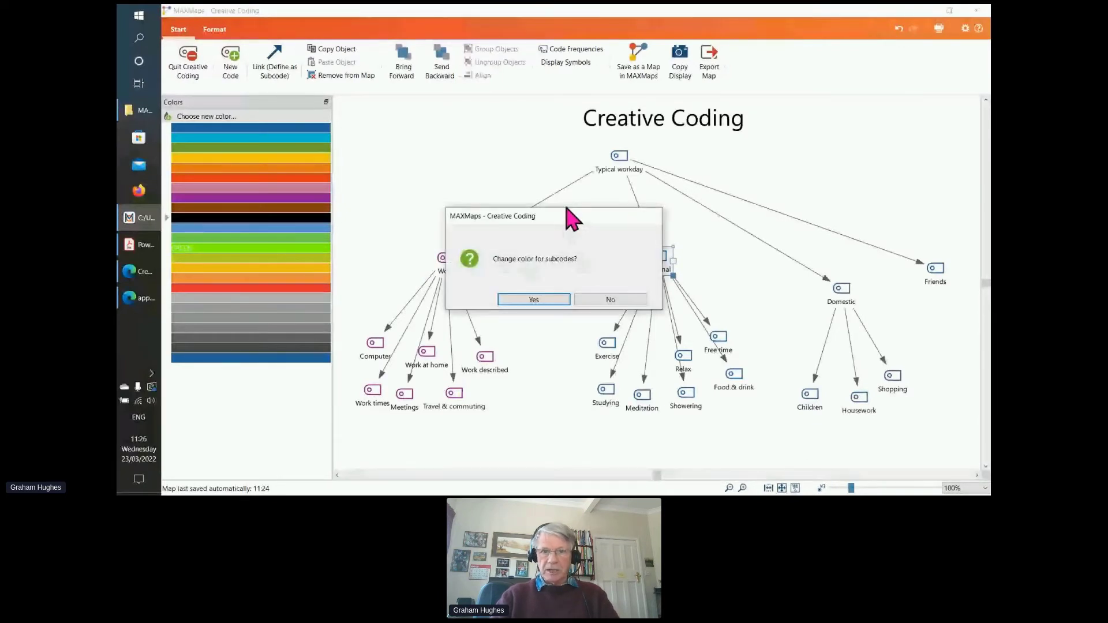
left_click(534, 300)
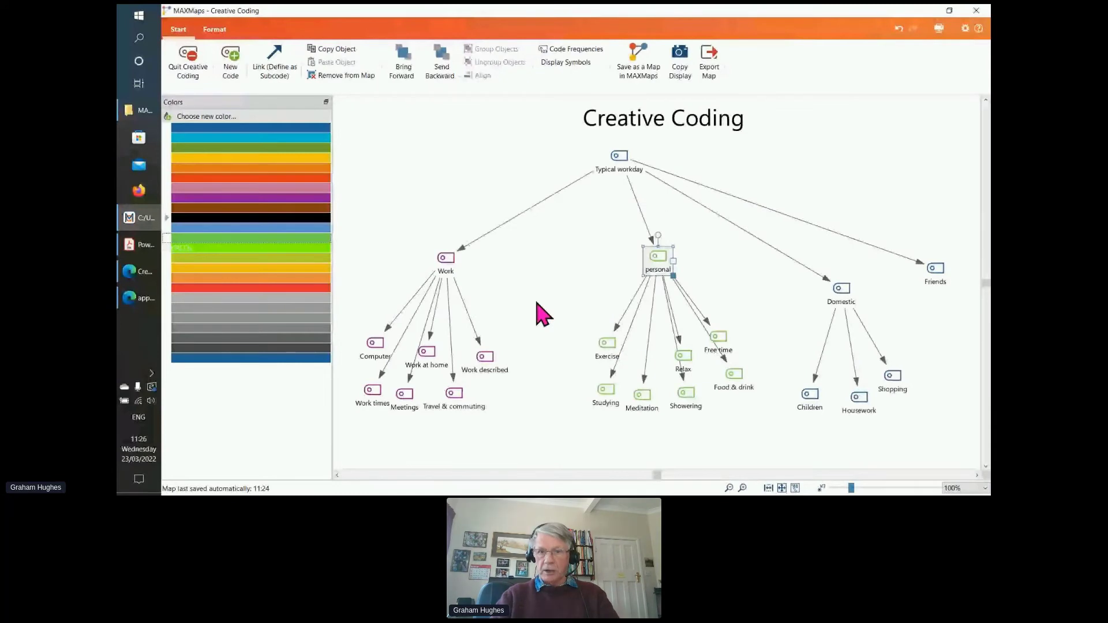
Color the Domestic code turquoise and apply the color to its subcodes
left_click(840, 292)
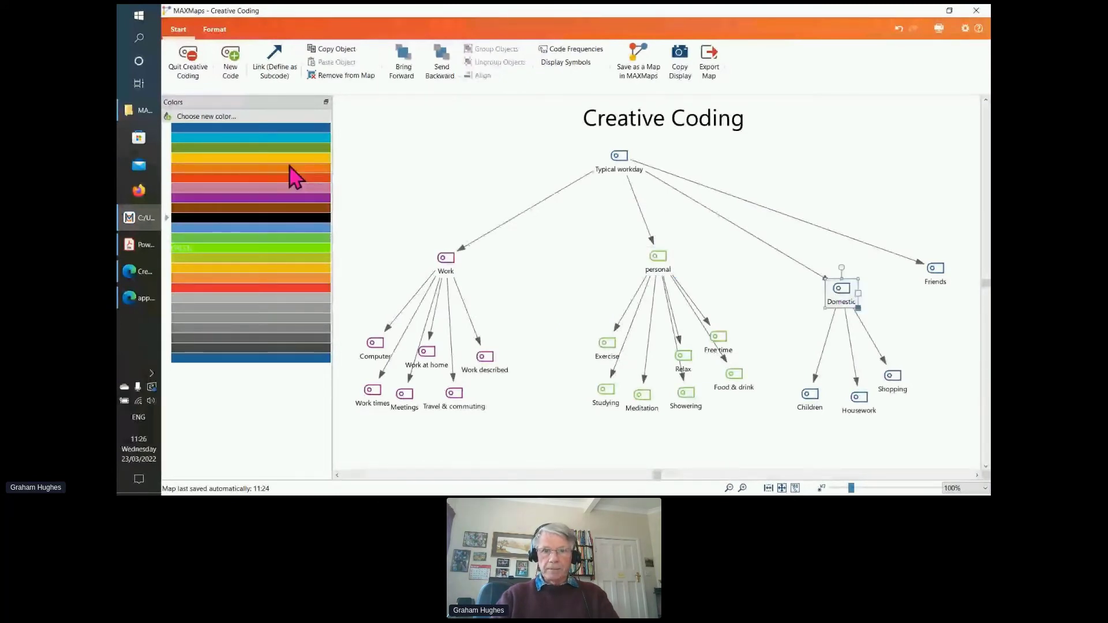
left_click(266, 139)
left_click(521, 301)
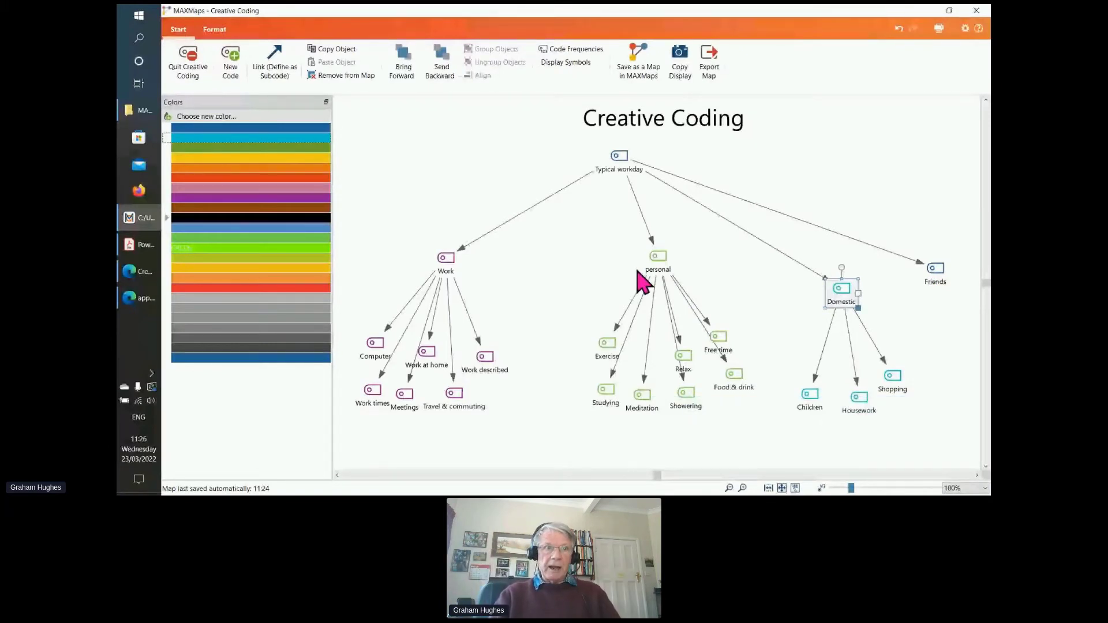
Examine the label, symbol and object formatting options available for the Work code
left_click(448, 255)
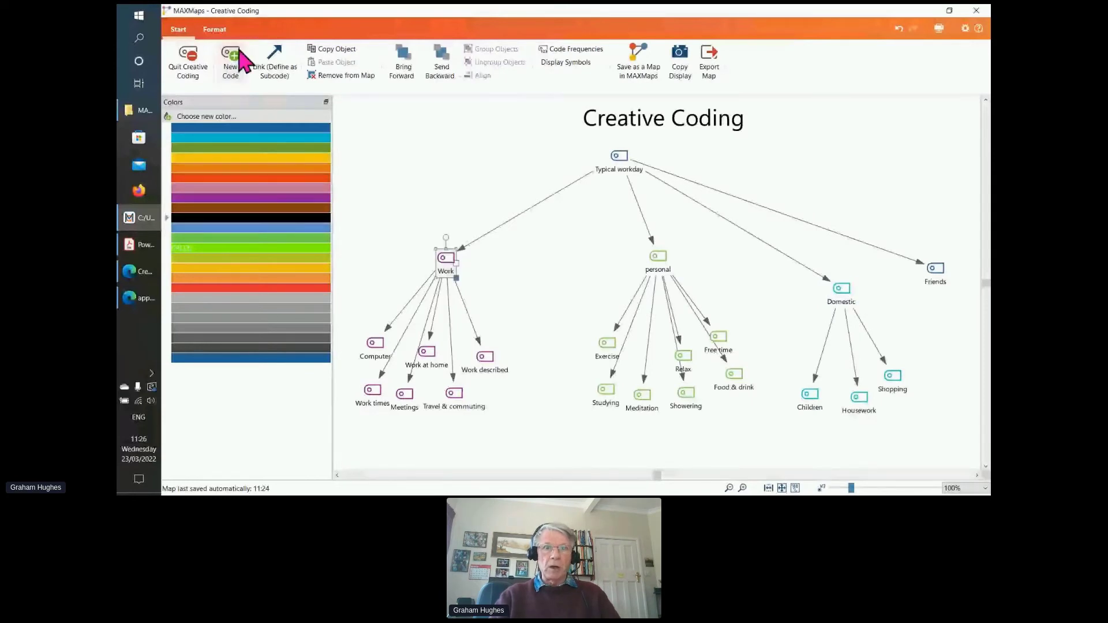
left_click(225, 29)
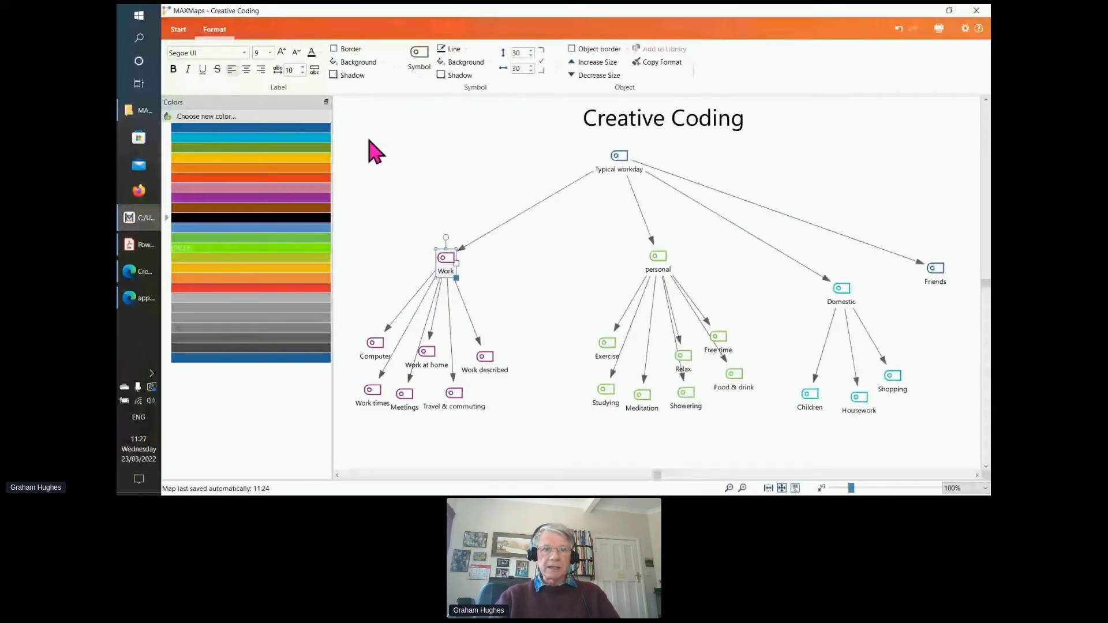
left_click(178, 30)
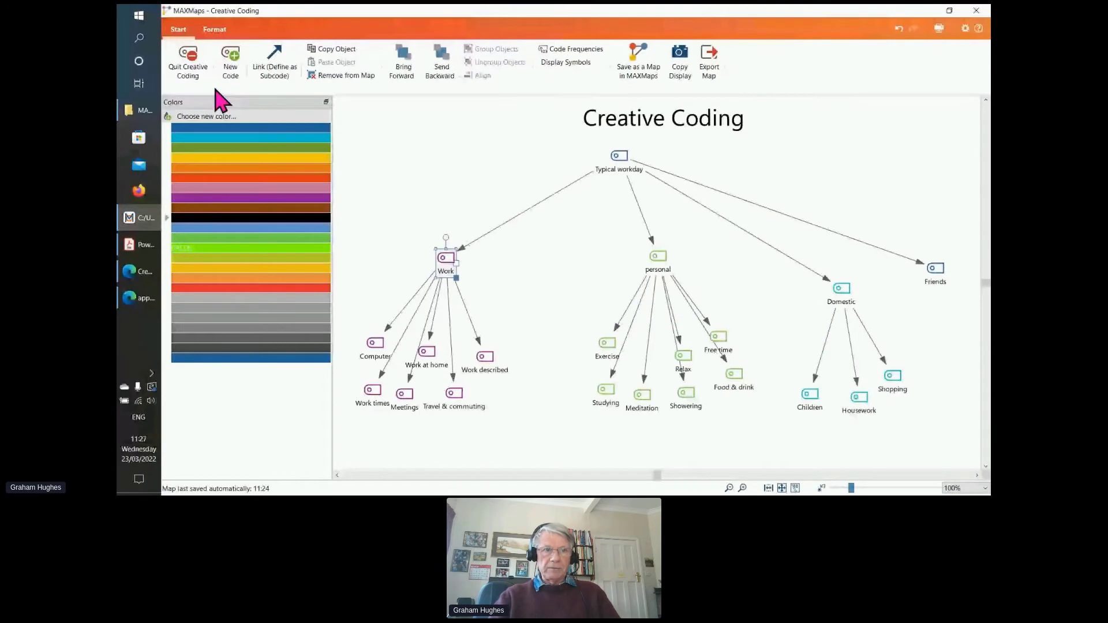
Quit Creative Coding and apply the changed code structure to the code system
left_click(189, 65)
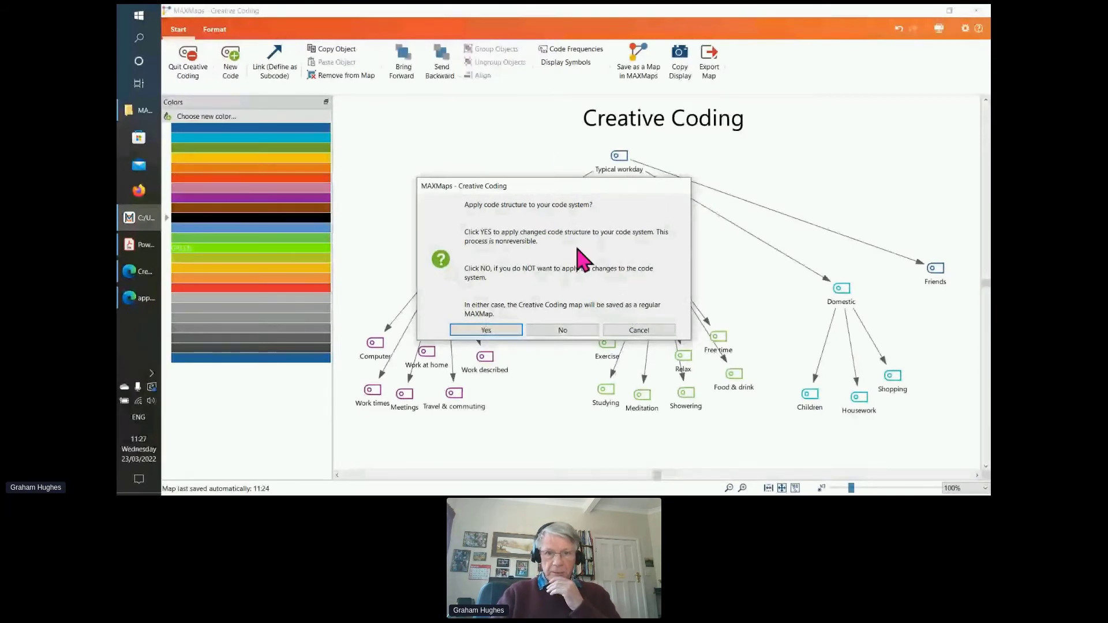
left_click(638, 330)
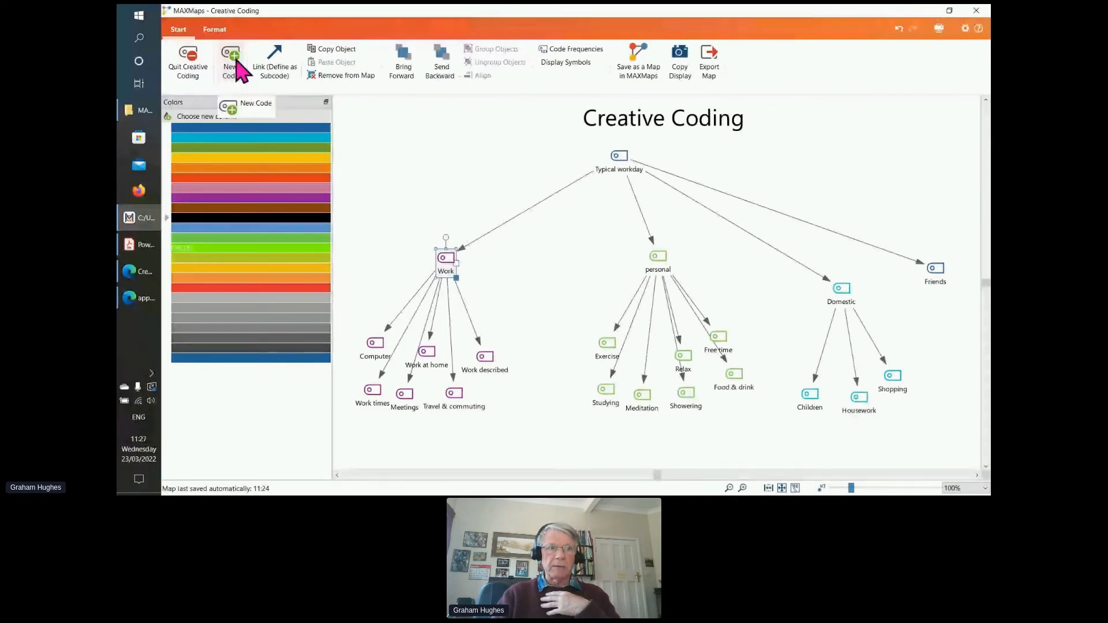
left_click(188, 60)
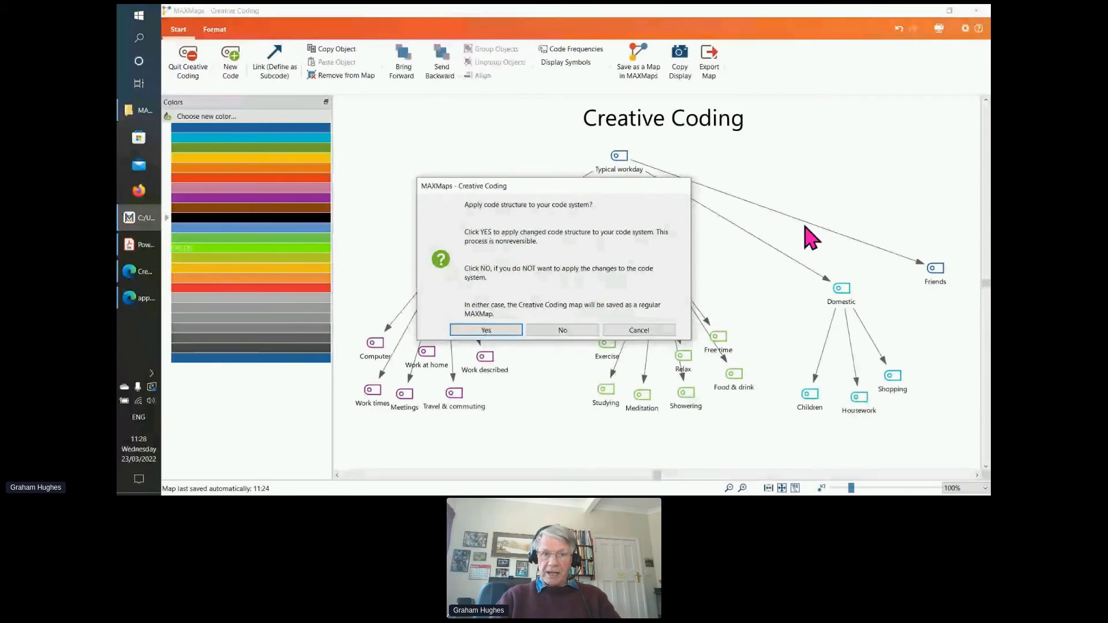
left_click(486, 331)
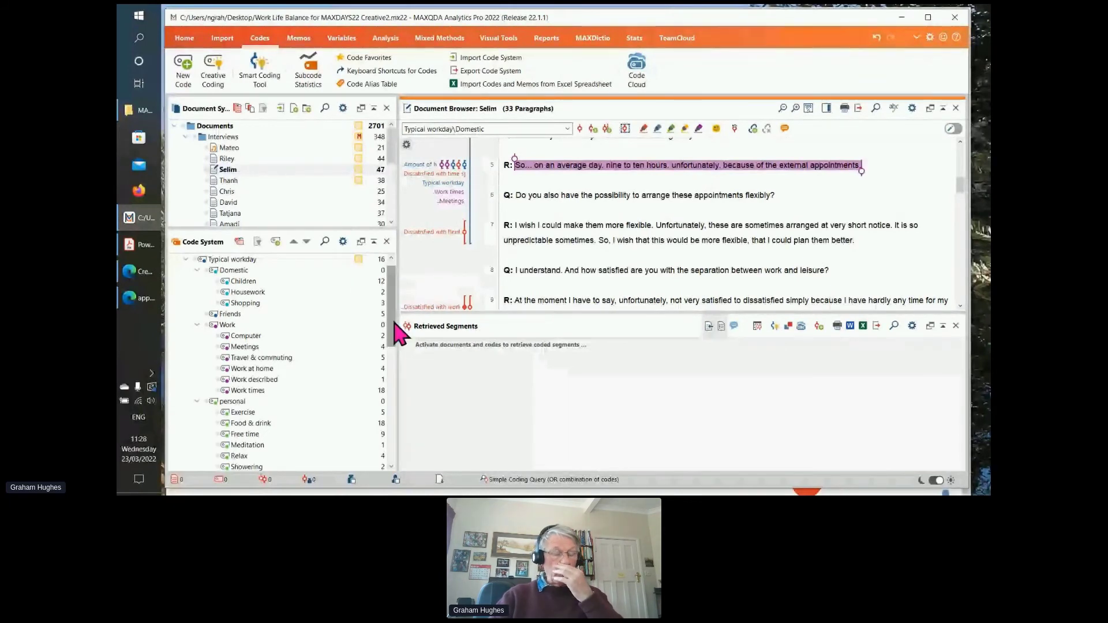
Collapse the personal, Work and Domestic codes and move Typical workday under INTERVIEW CODES as a subcode
left_click_drag(396, 330, 394, 318)
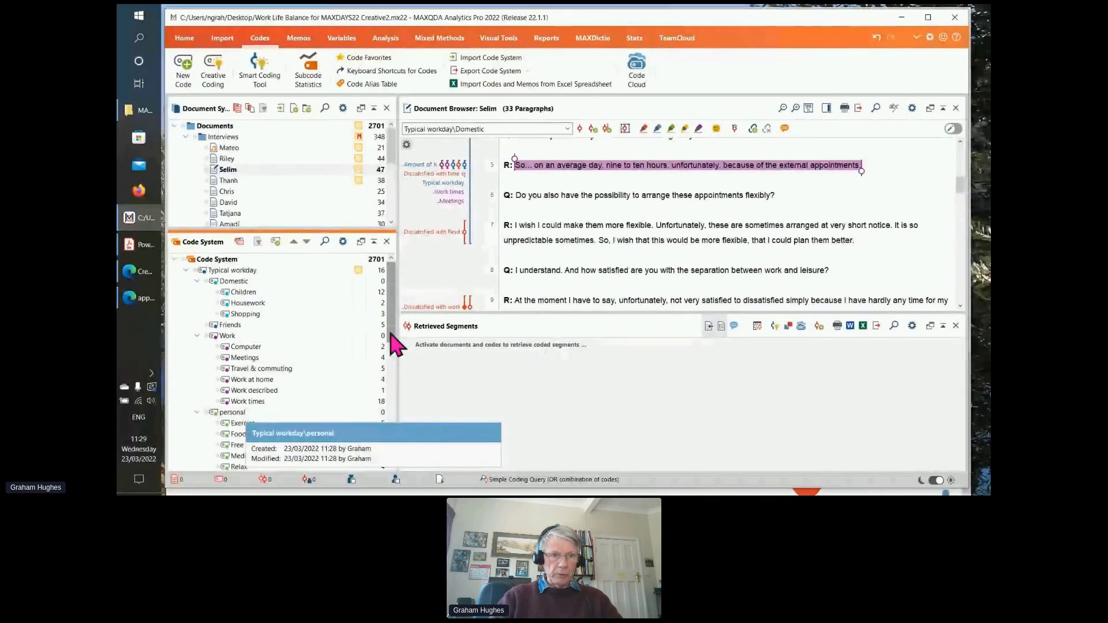
mouse_move(389, 335)
left_mouse_down()
mouse_move(389, 422)
mouse_move(390, 323)
left_mouse_up()
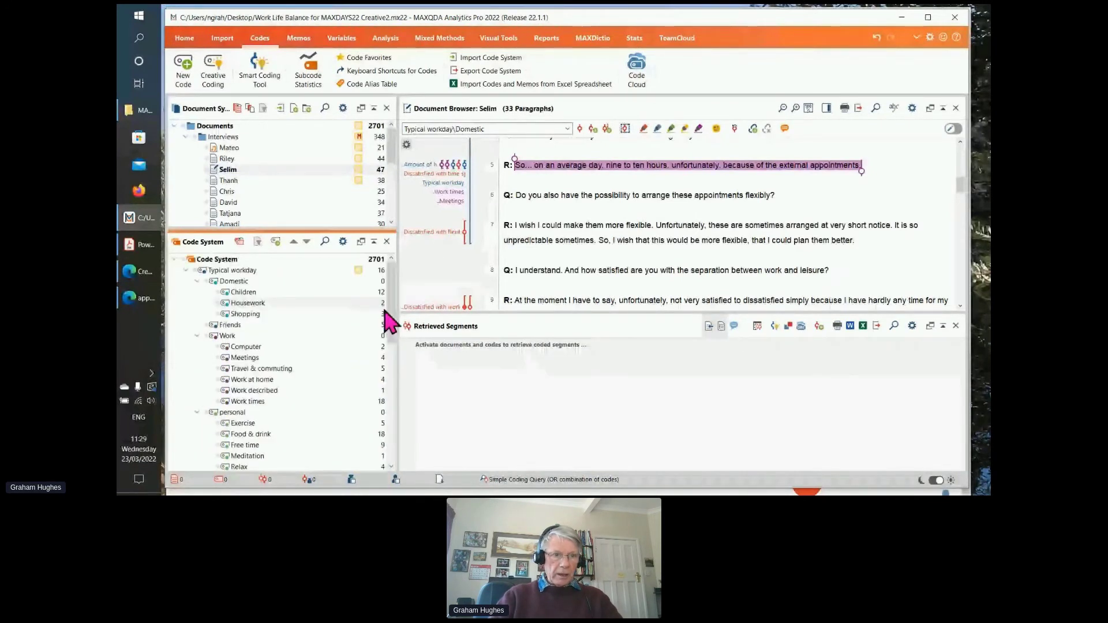
left_click(197, 412)
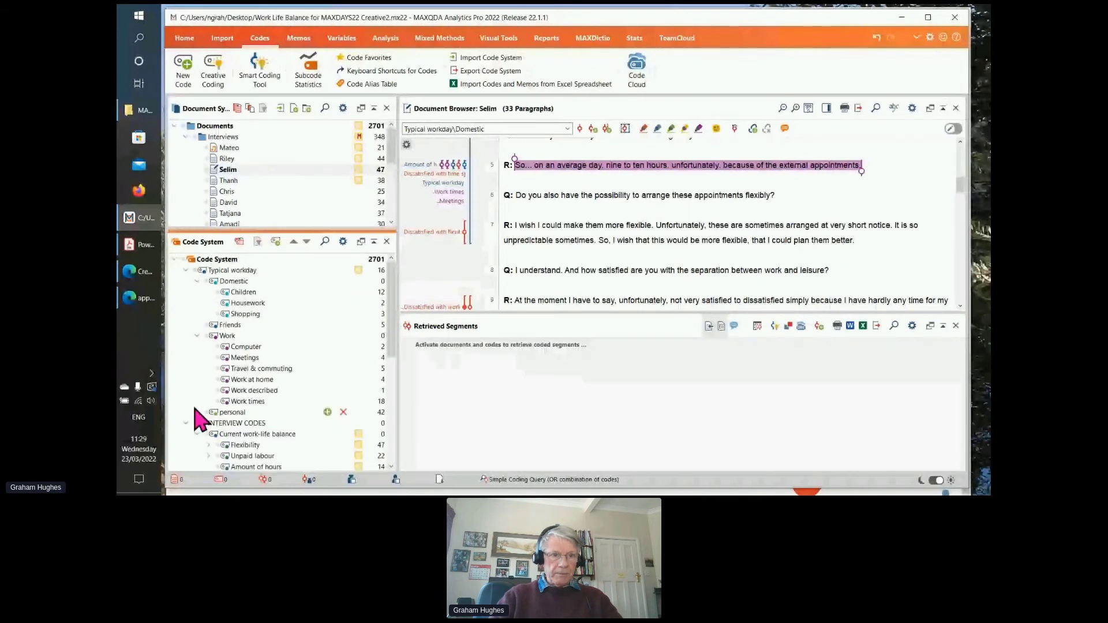
left_click(197, 335)
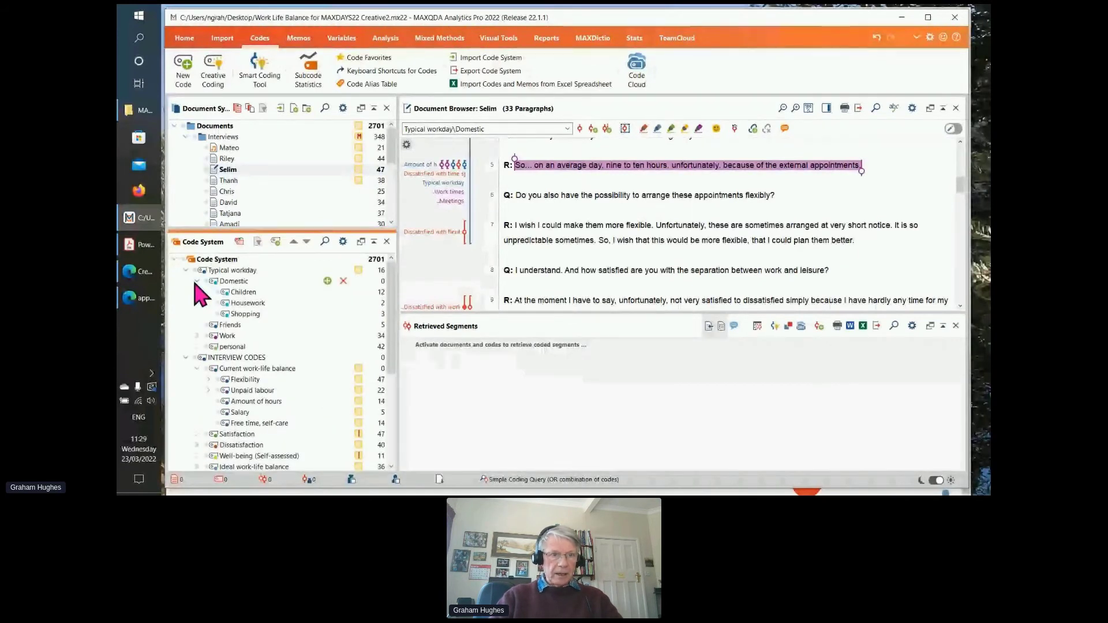
left_click(197, 281)
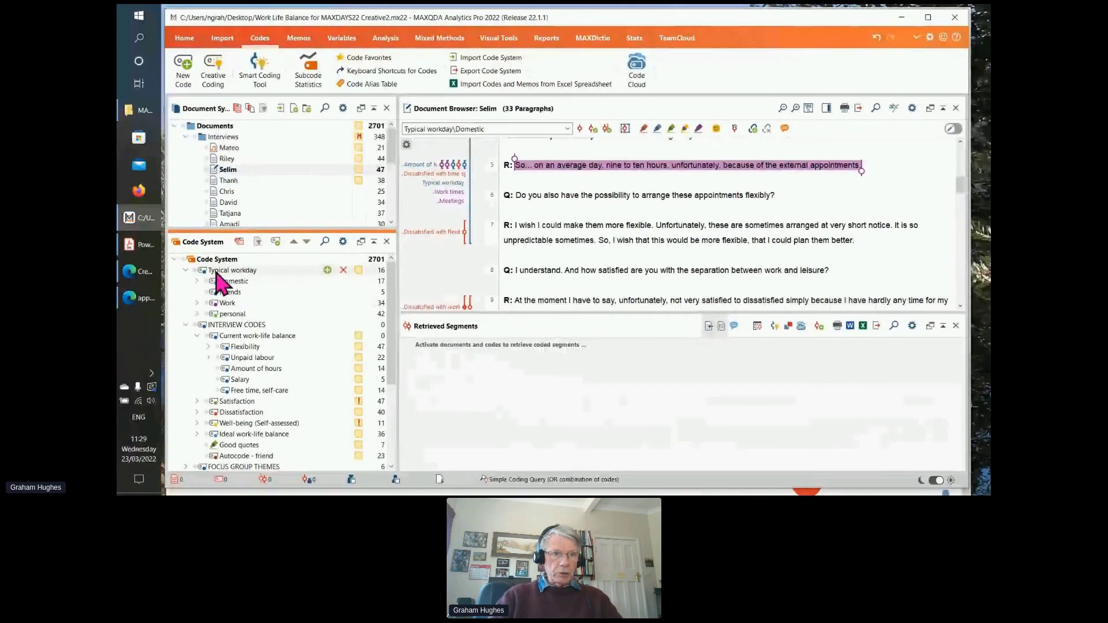
left_click_drag(227, 271, 253, 328)
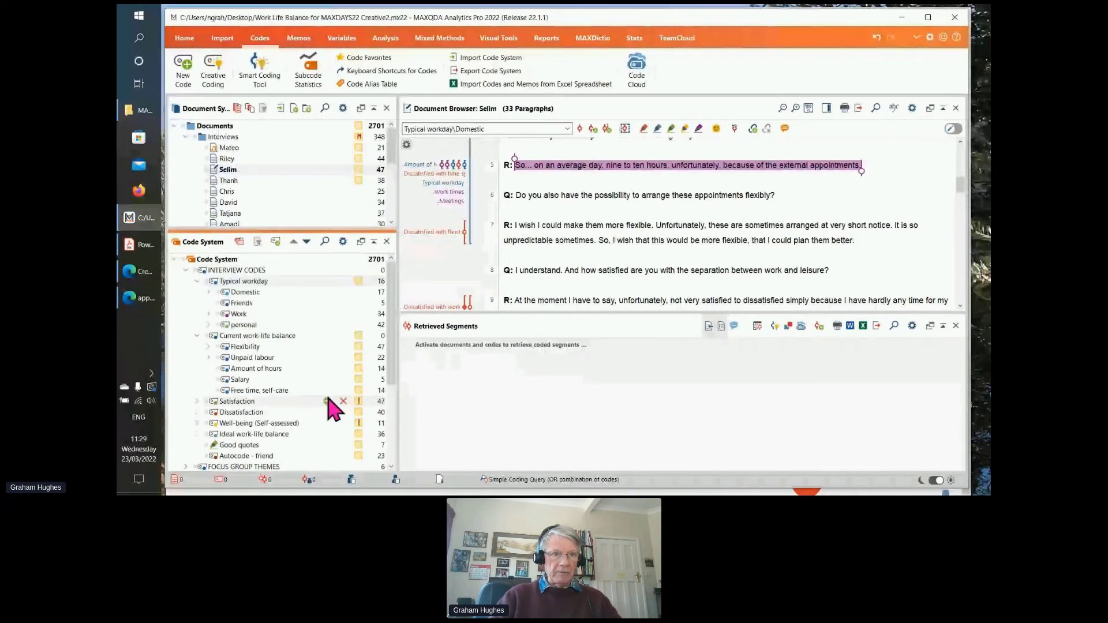
Expand the Domestic, Work and personal codes to review their subcodes and switch to the presentation in Adobe Acrobat Reader
left_click(208, 292)
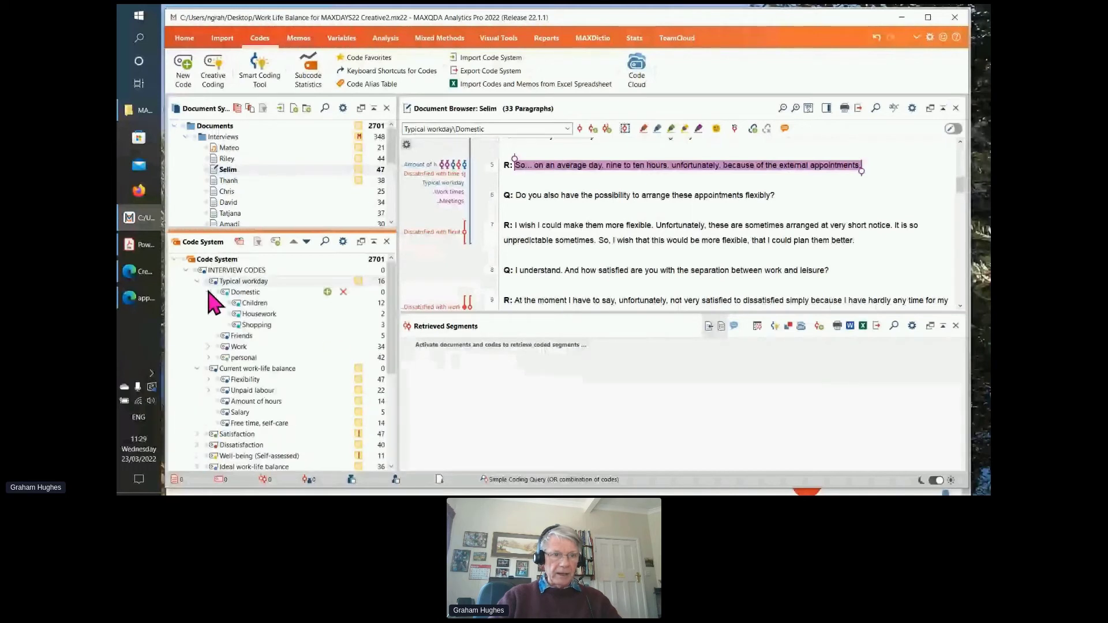
left_click(208, 346)
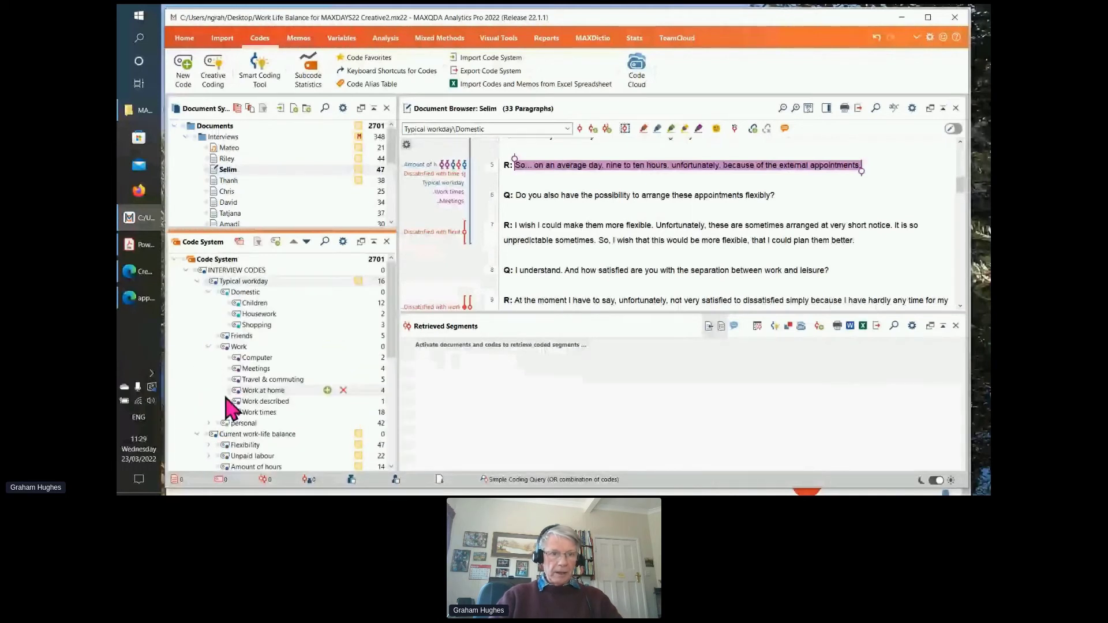
left_click(209, 423)
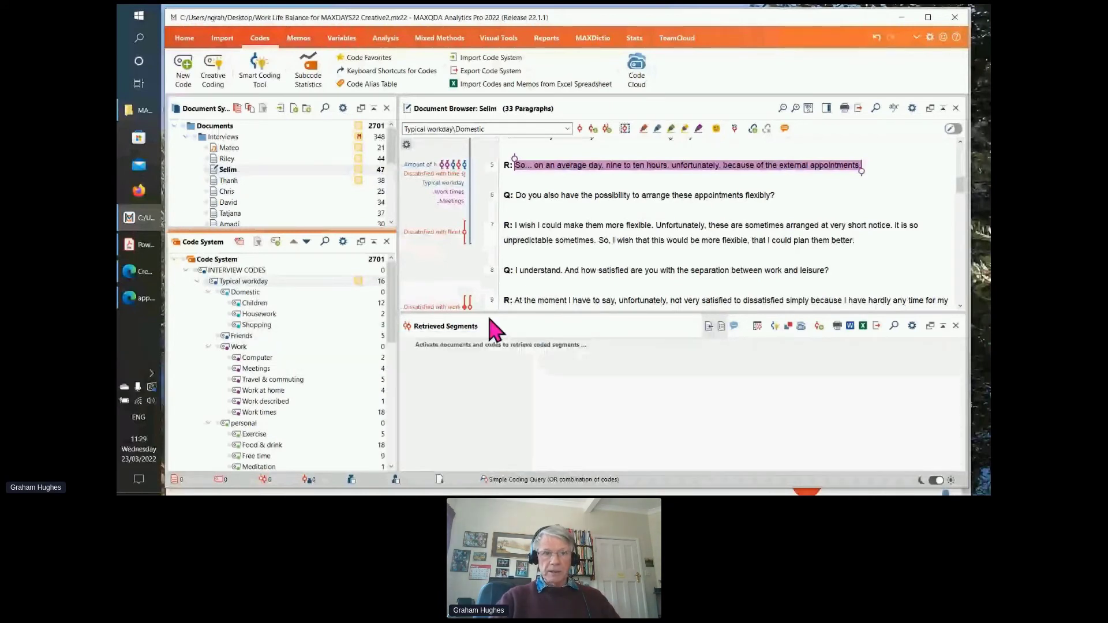
left_click(137, 238)
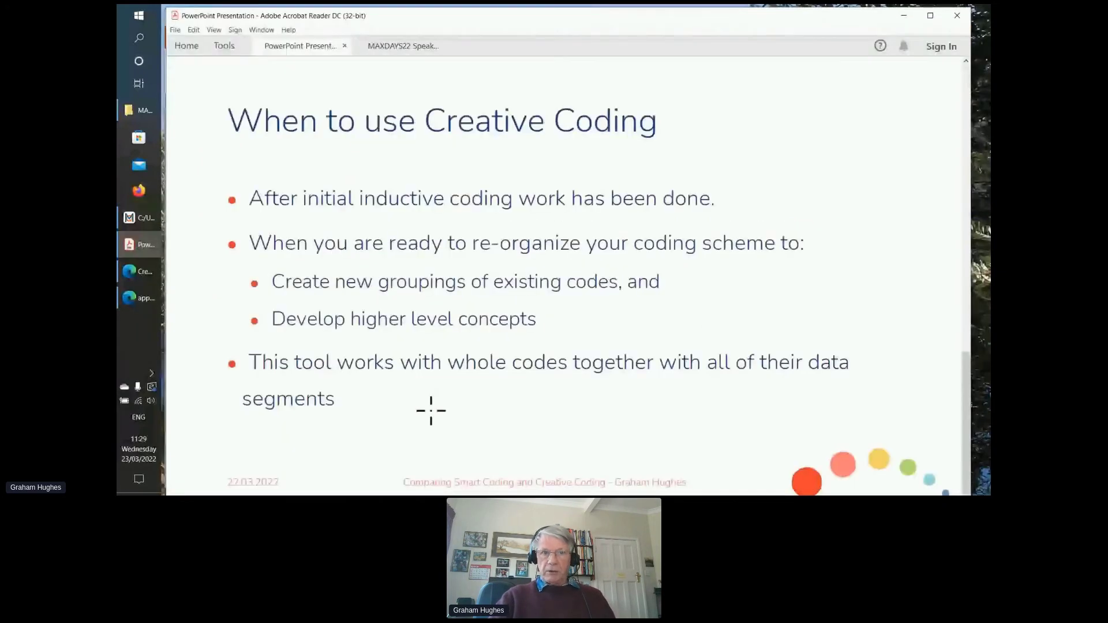
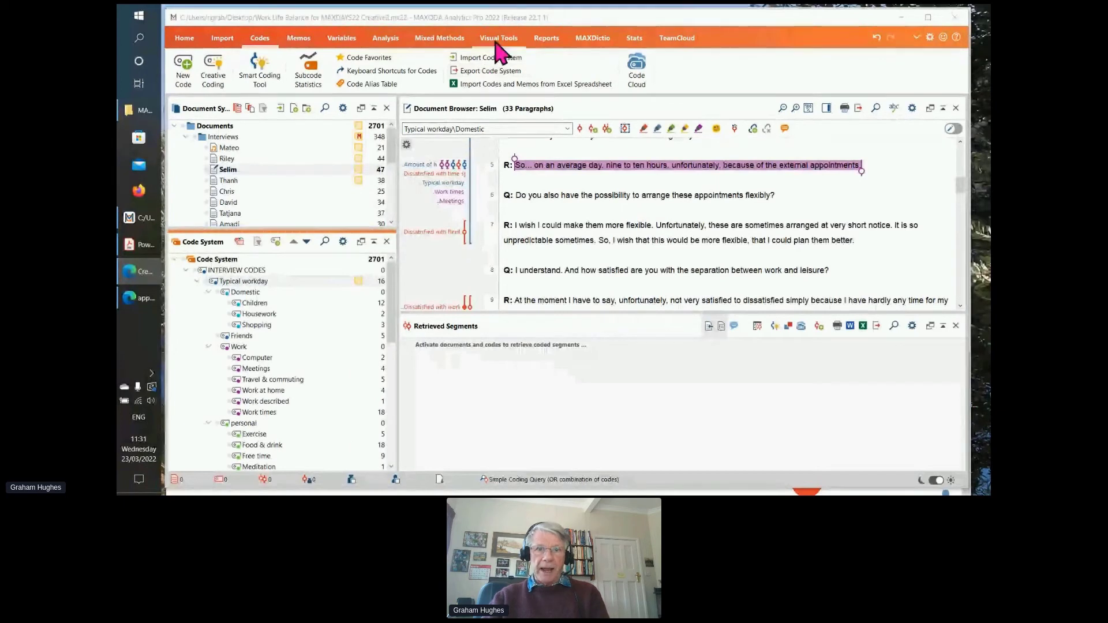
Open the saved Creative Coding (1) map in MAXMaps
left_click(499, 39)
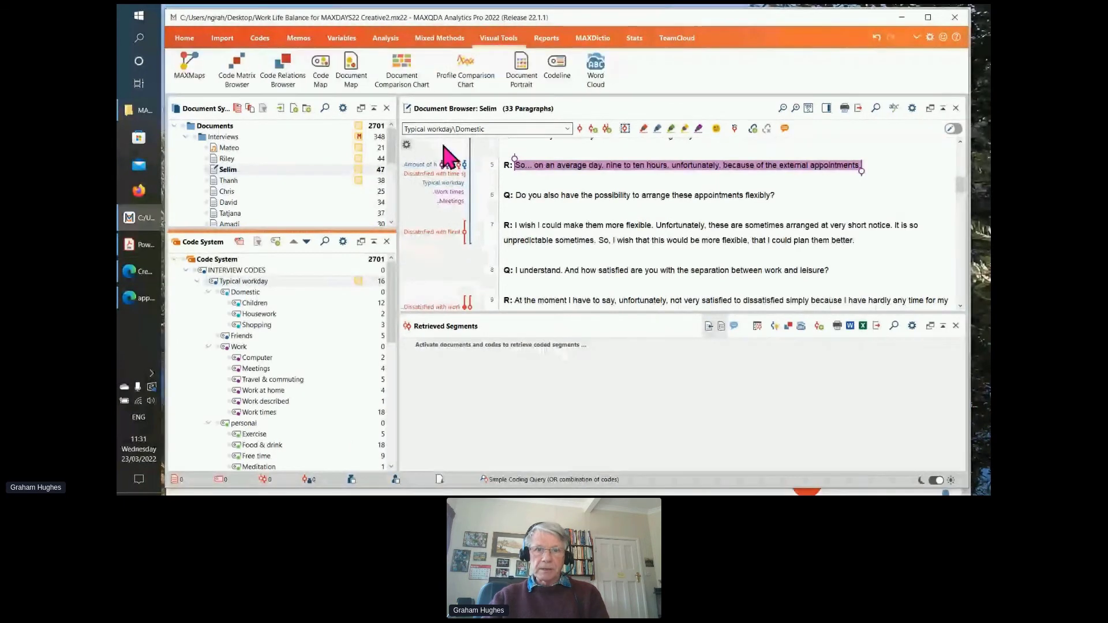
left_click(188, 71)
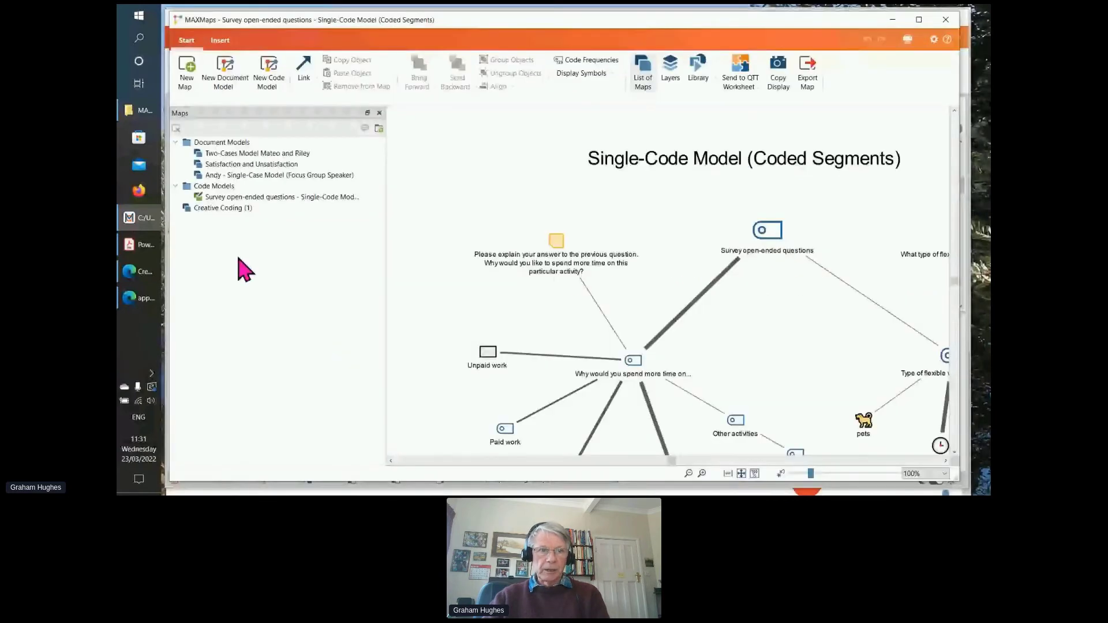
left_click(213, 208)
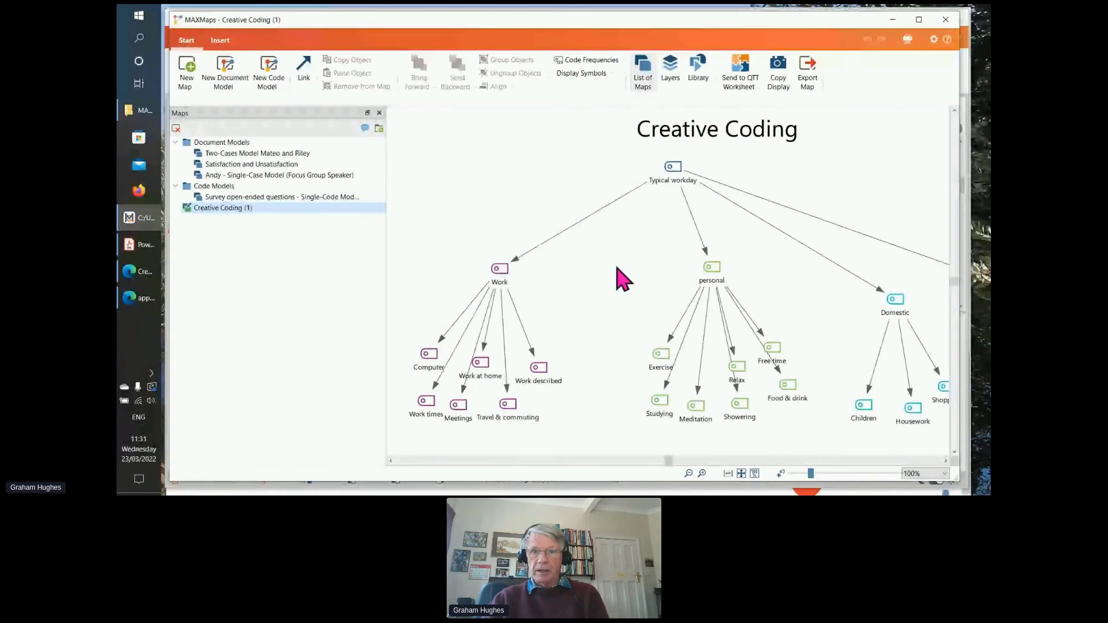
Reposition the Work and personal codes above their subcodes and fit the whole map into the view
mouse_move(706, 269)
left_mouse_down()
mouse_move(669, 255)
mouse_move(710, 276)
left_mouse_up()
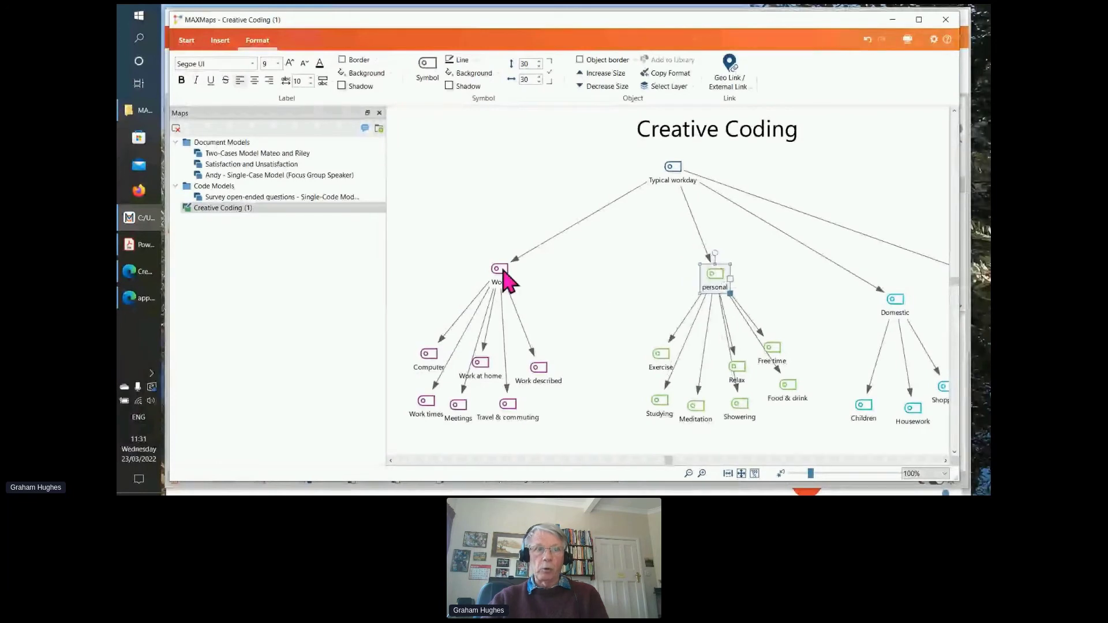
left_click_drag(507, 280, 499, 272)
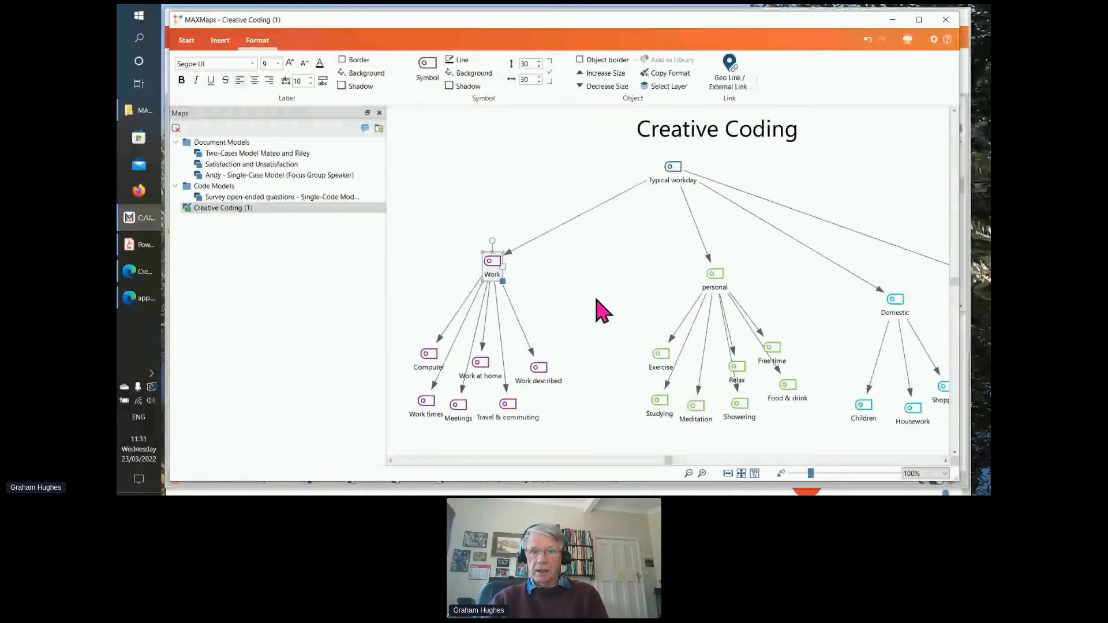
left_click_drag(703, 283, 673, 266)
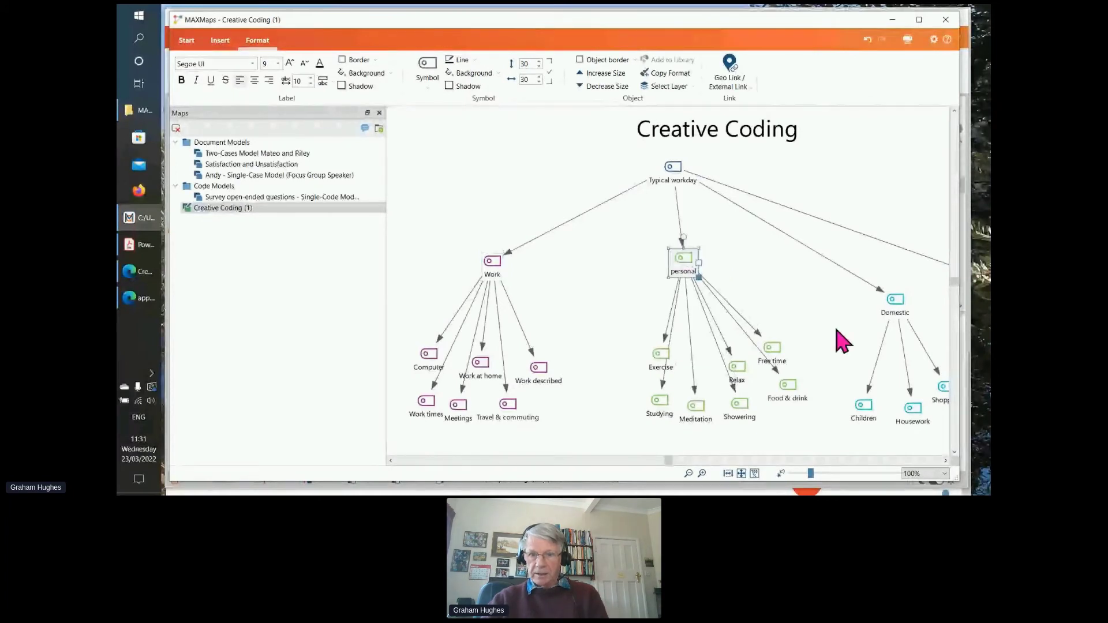
left_click(742, 474)
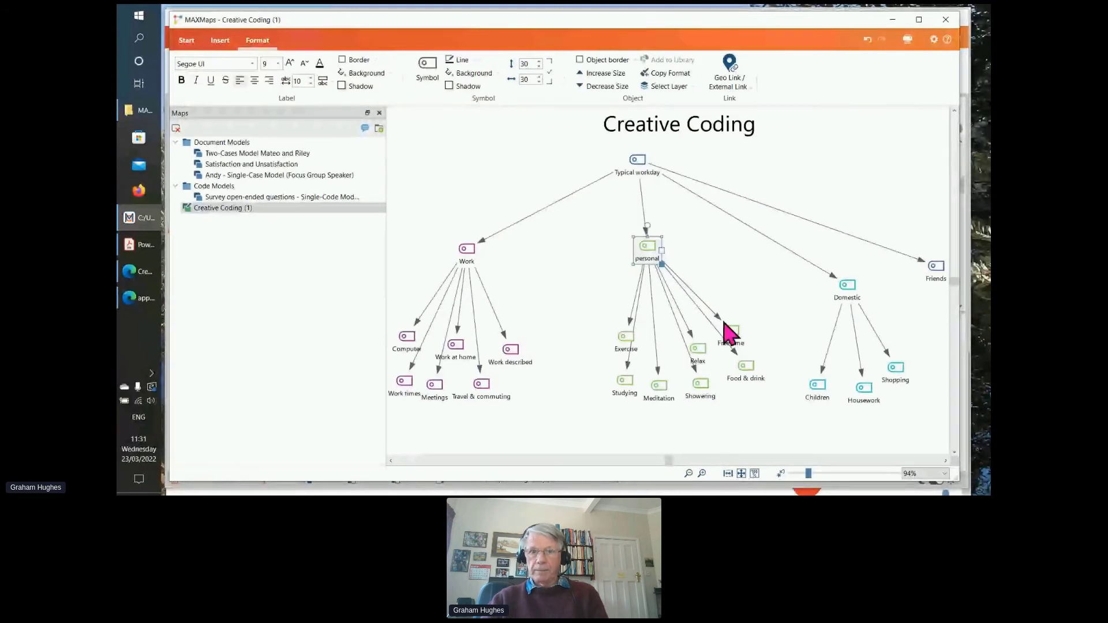
left_click_drag(646, 245, 677, 248)
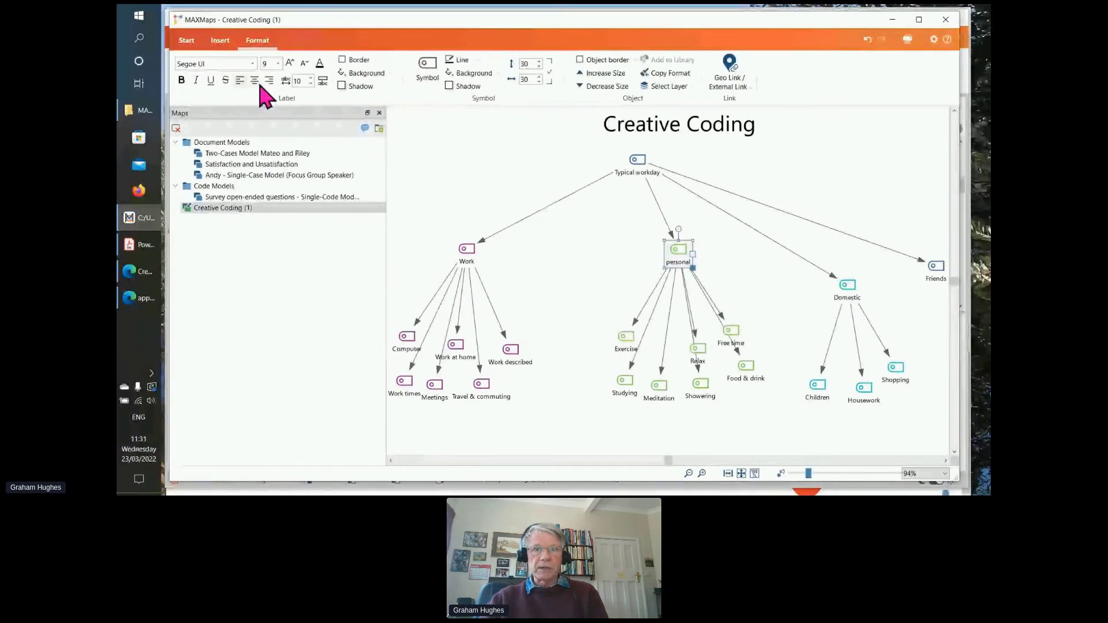
Deselect the personal code, close MAXMaps and clear the text selection in the Selim document
left_click(187, 42)
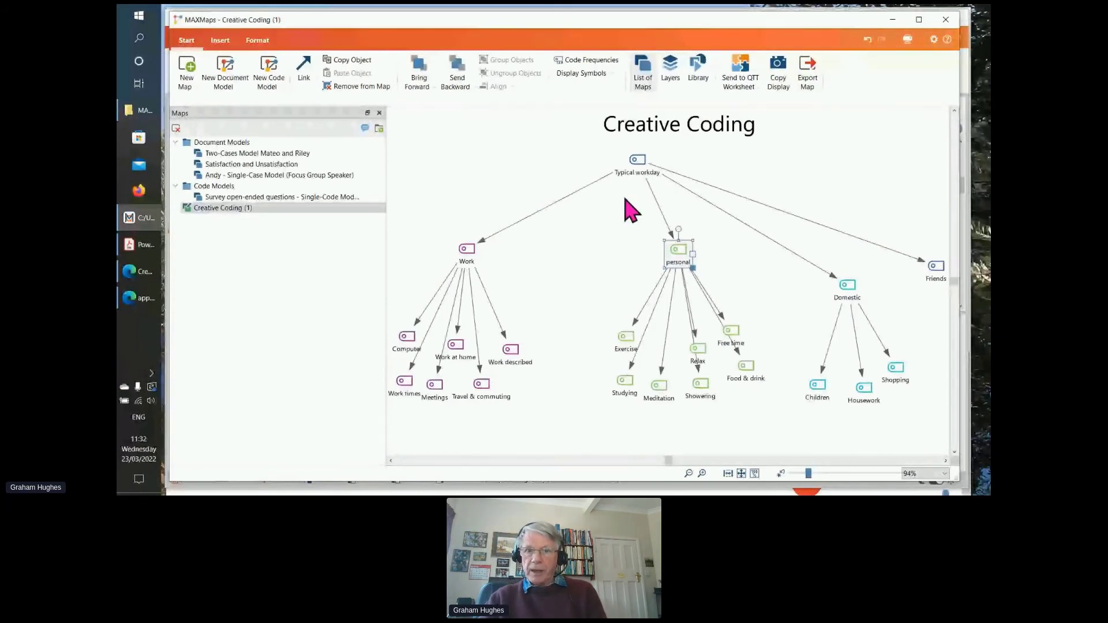
left_click(585, 204)
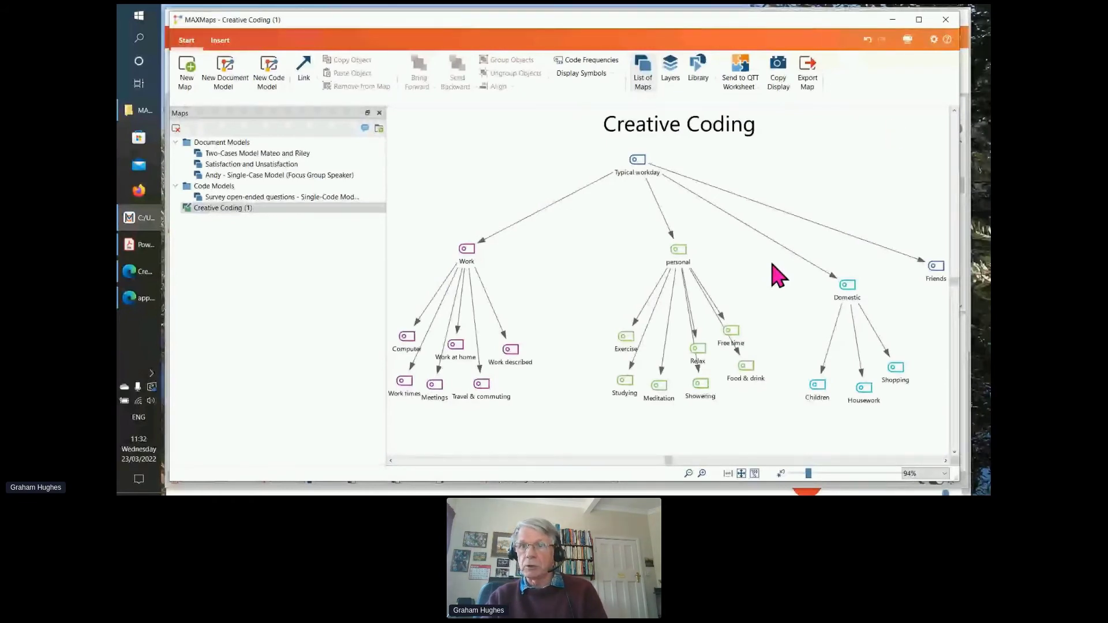
left_click(947, 23)
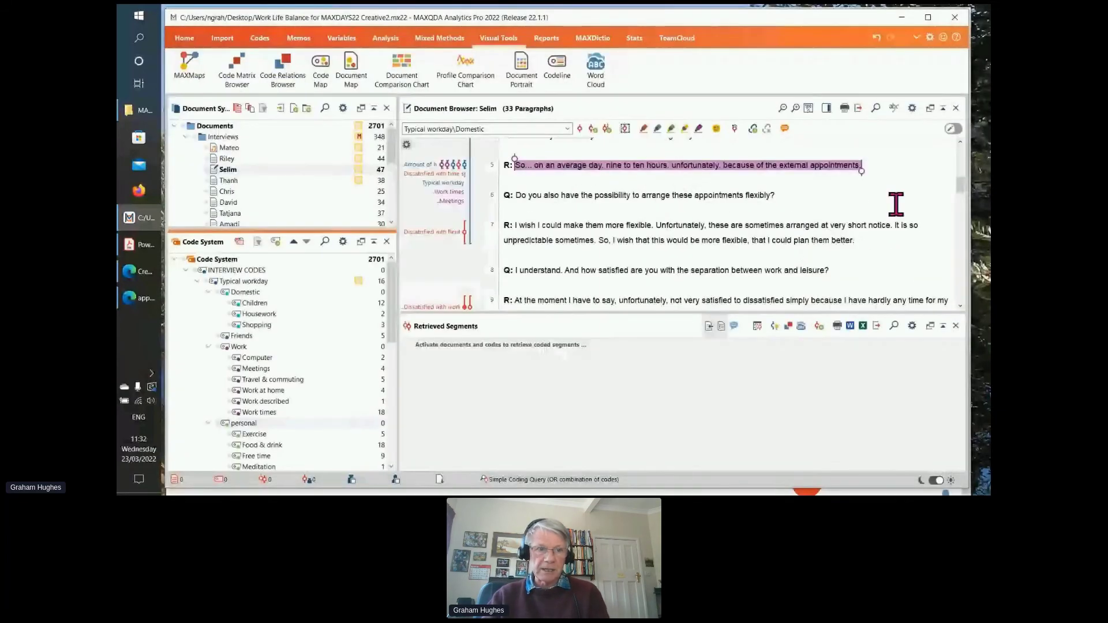
left_click(532, 217)
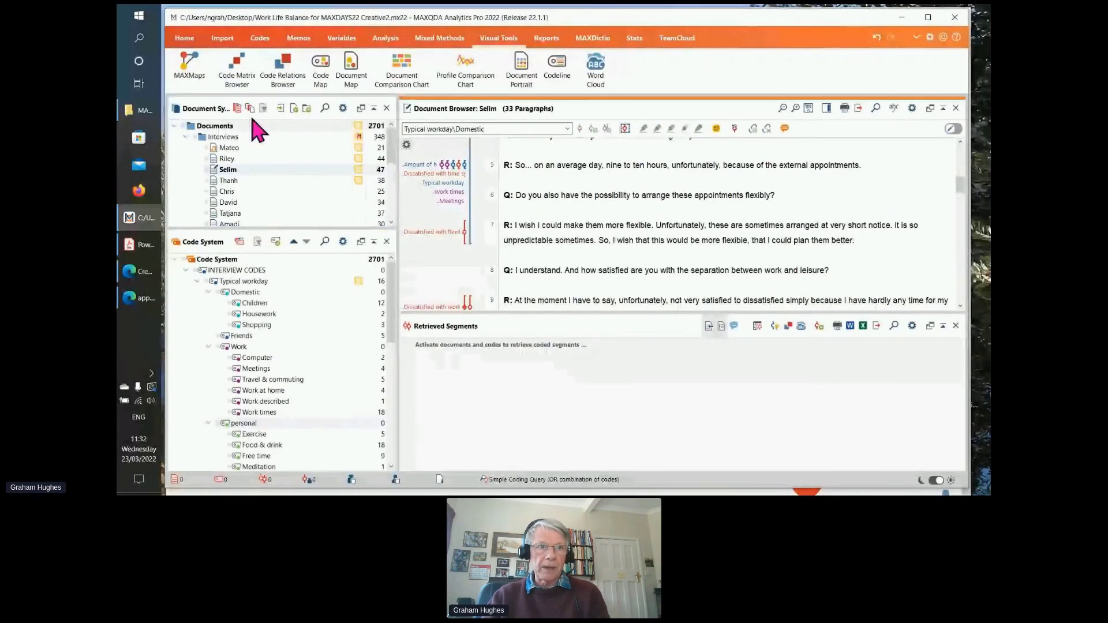
Start a new Creative Coding map with Typical workday and its subcodes and begin organizing the codes
left_click(260, 39)
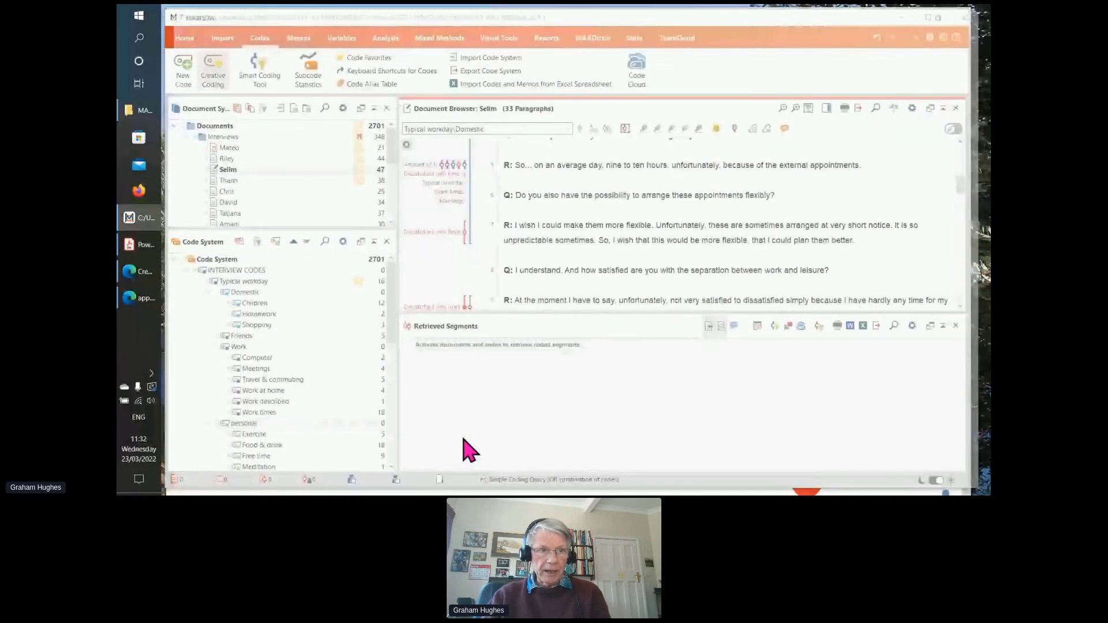
left_click_drag(233, 155, 635, 230)
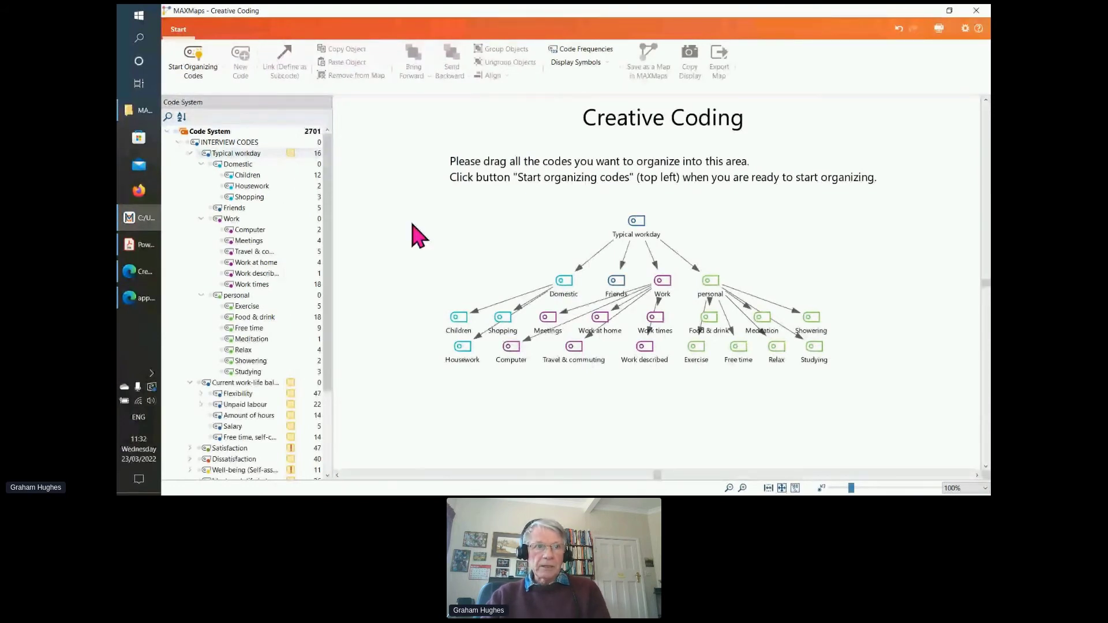
left_click(197, 63)
Spread out the Domestic, Friends, Work and personal codes and raise Typical workday above them
left_click_drag(564, 289, 513, 273)
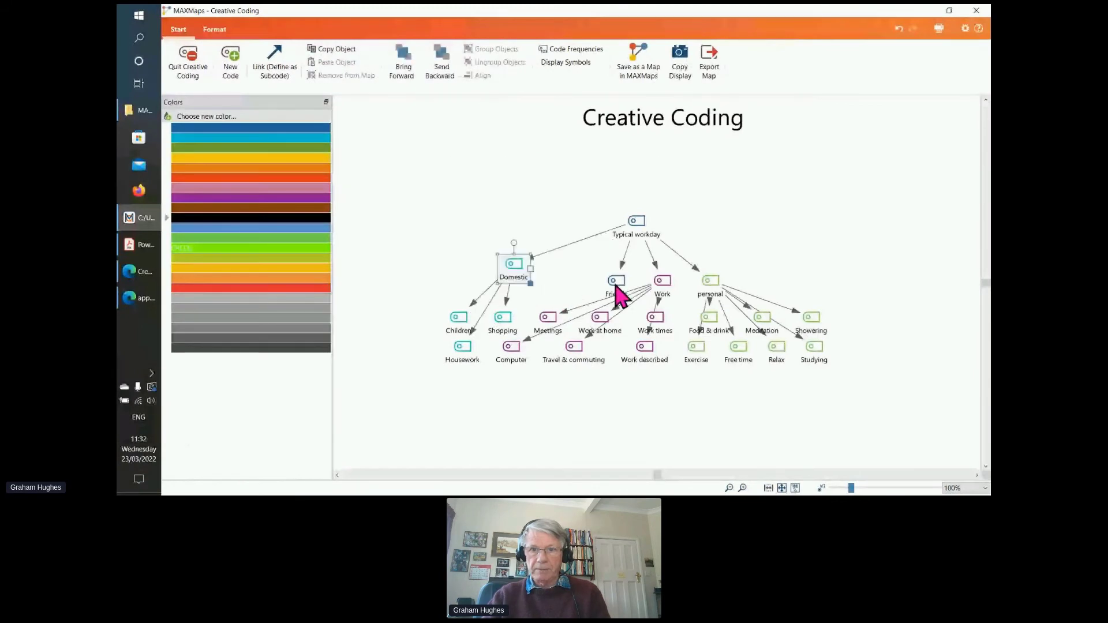
left_click_drag(616, 288, 848, 278)
left_click_drag(654, 280, 606, 273)
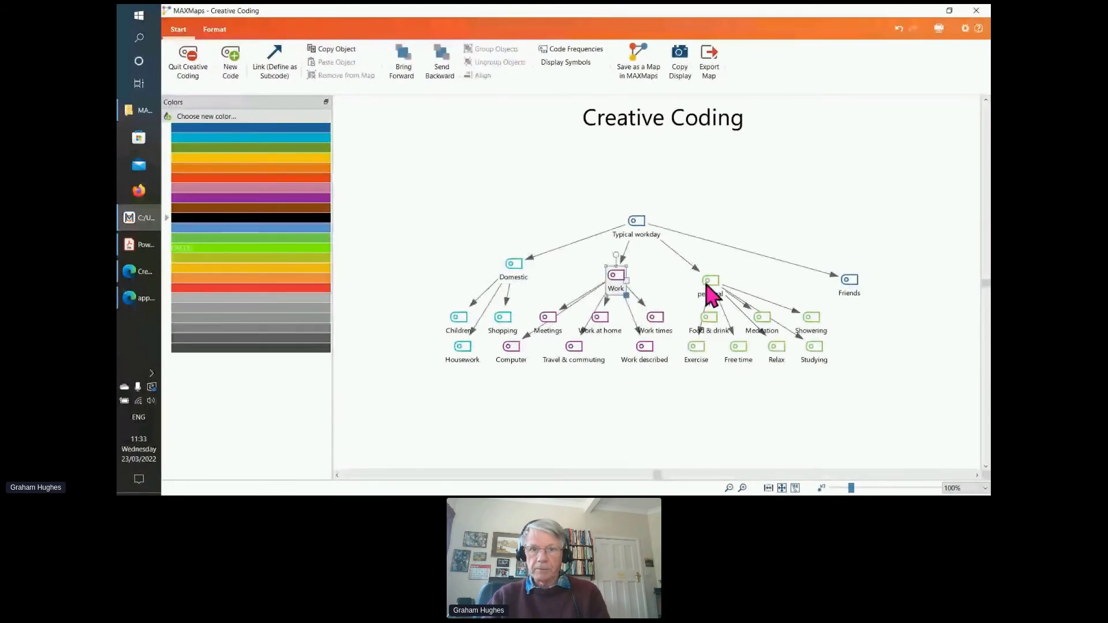
left_click_drag(706, 284, 748, 287)
left_click_drag(642, 222, 684, 155)
left_click_drag(516, 266, 495, 222)
left_click_drag(613, 276, 609, 239)
left_click(744, 277)
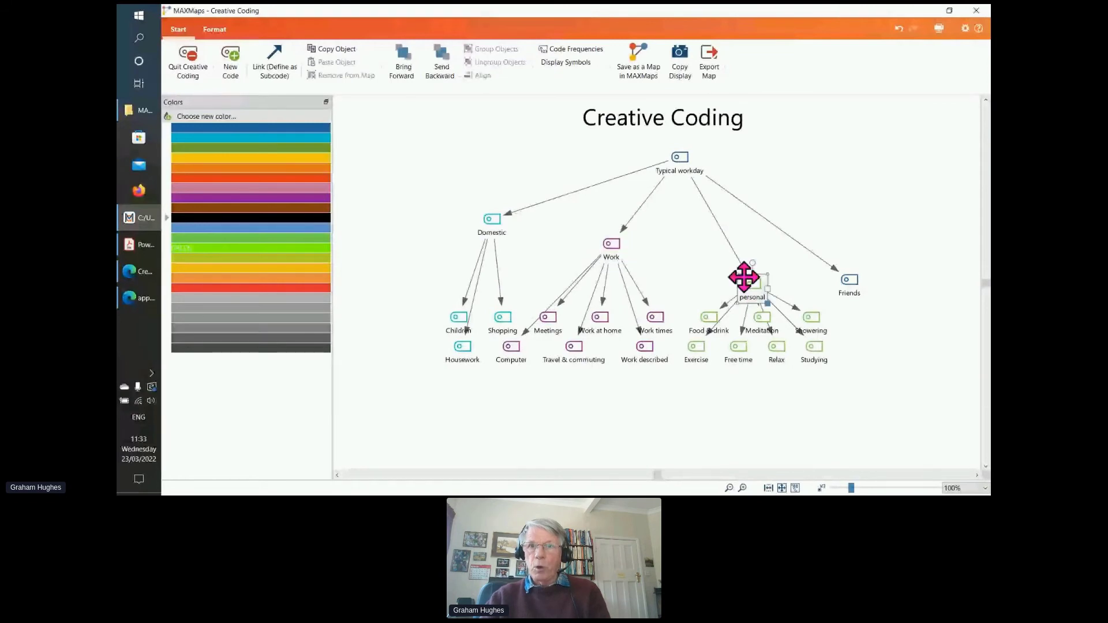
left_click_drag(744, 277, 720, 255)
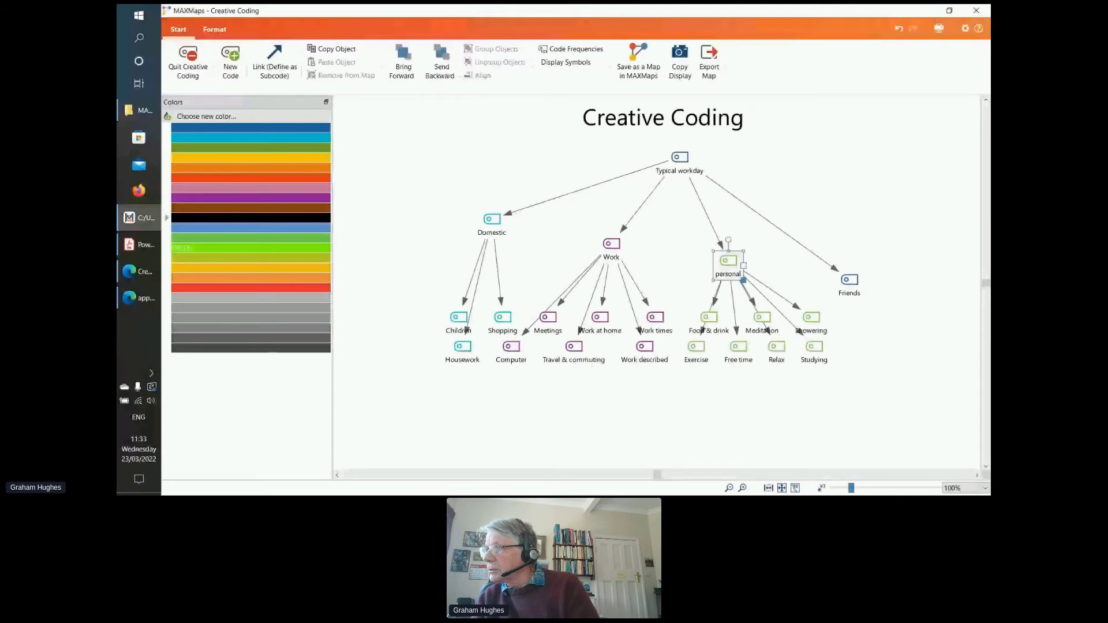
Quit Creative Coding without applying the structure to the code system, saving the map as a standard MAXMap
key("alt+Tab")
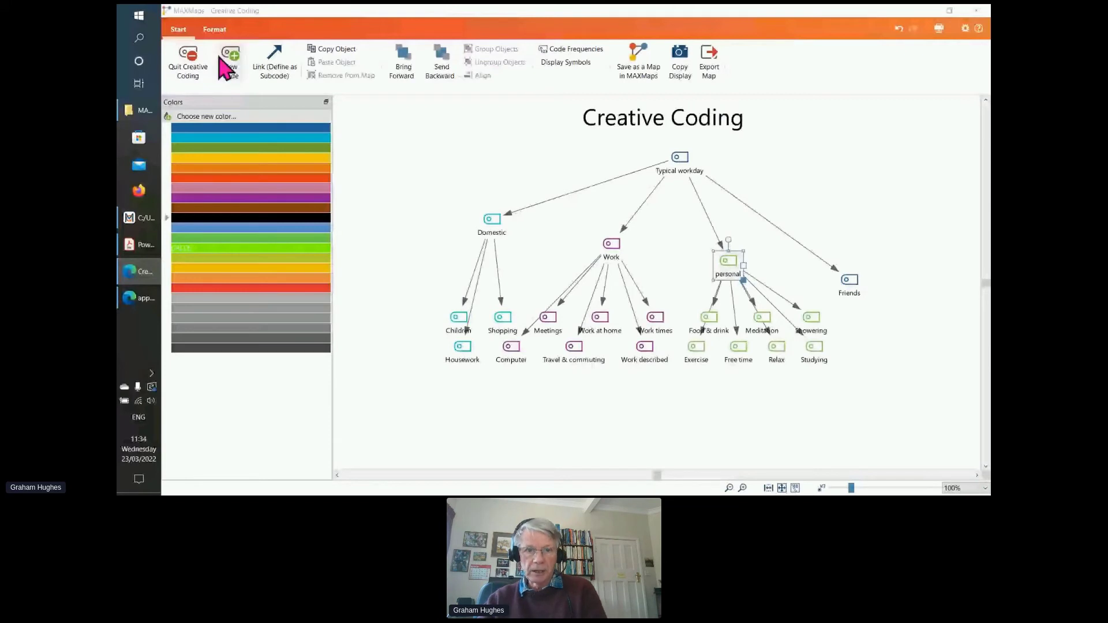
left_click(187, 55)
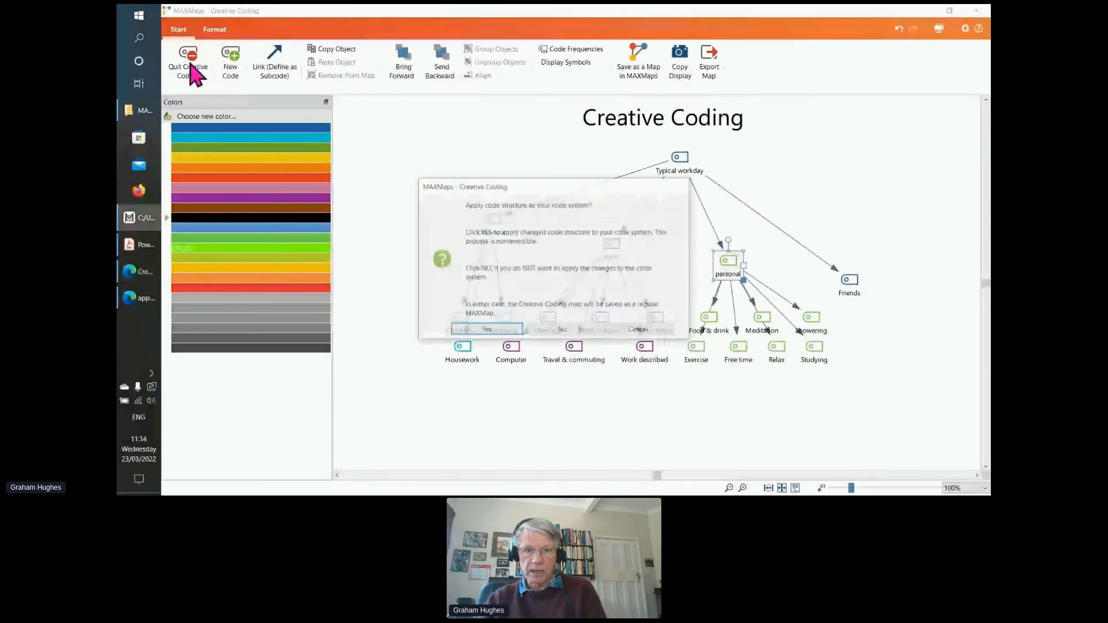
left_click(567, 329)
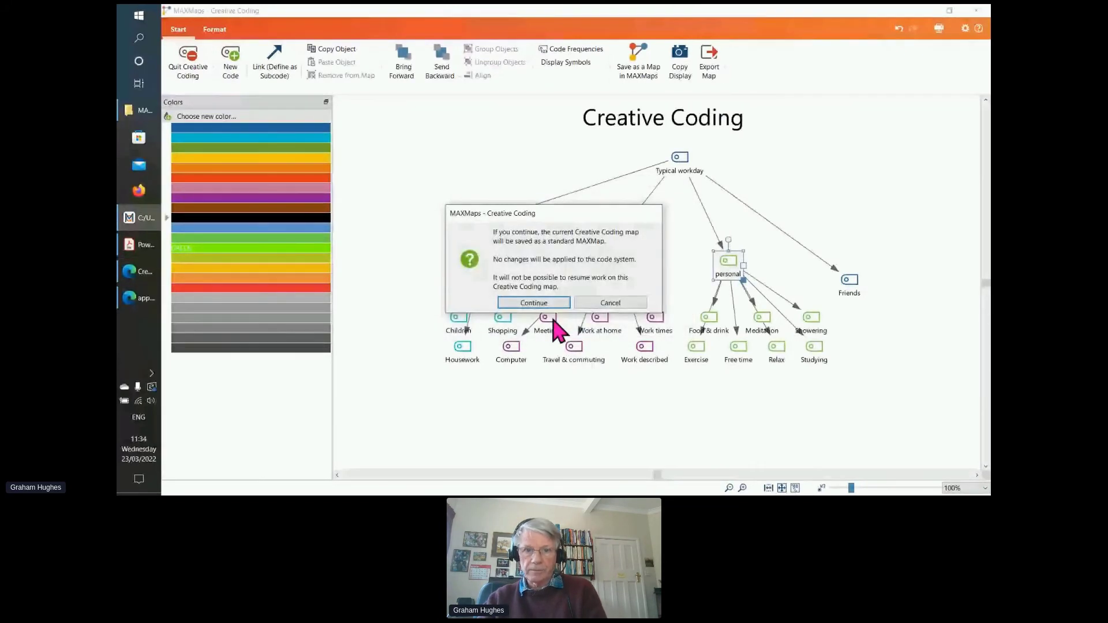
left_click(533, 303)
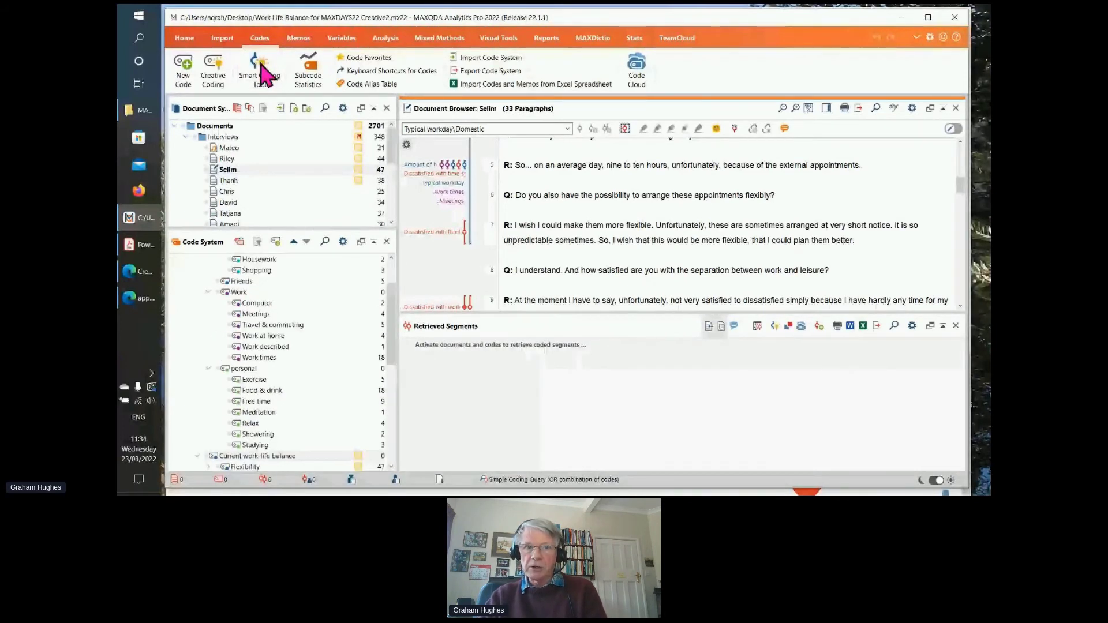
Open the Smart Coding Tool and display the coded segments of the Home office code
left_click(261, 69)
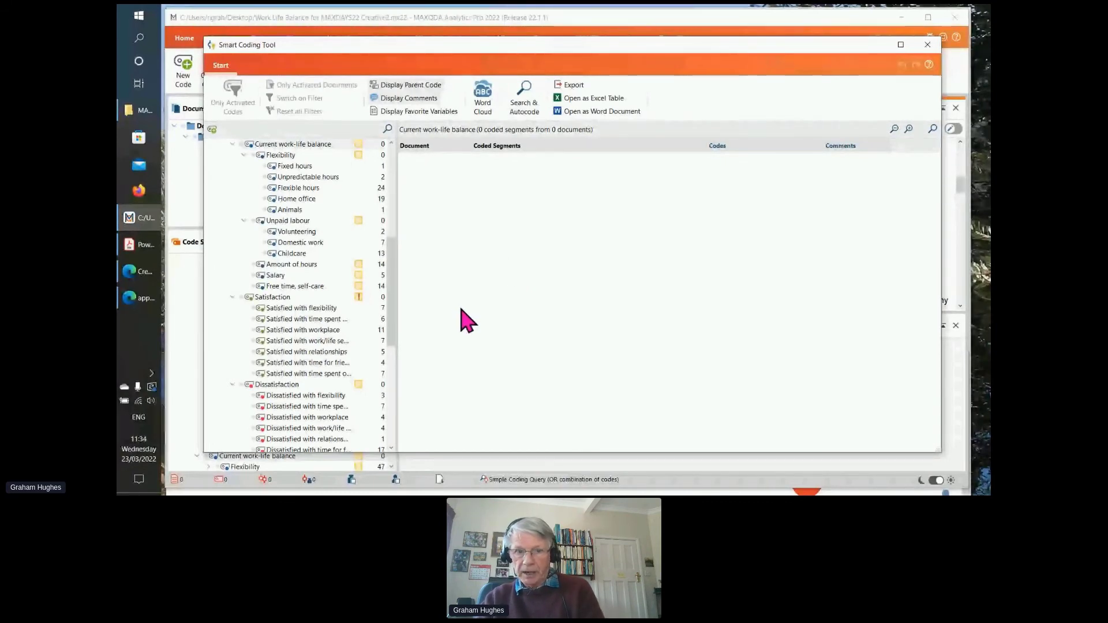
left_click(291, 199)
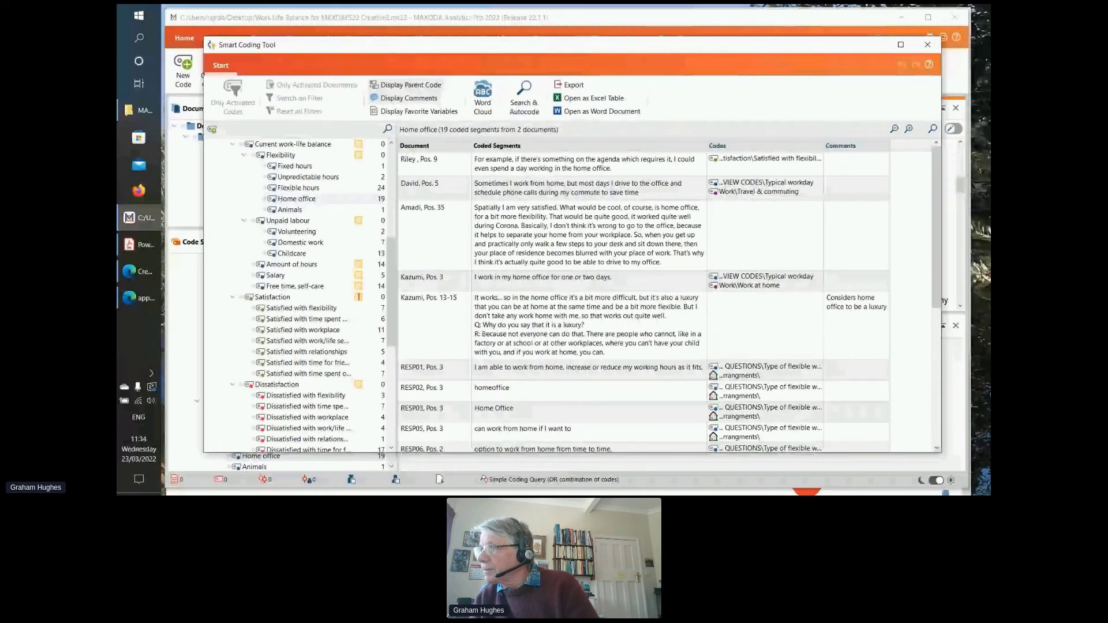
key("alt+Tab")
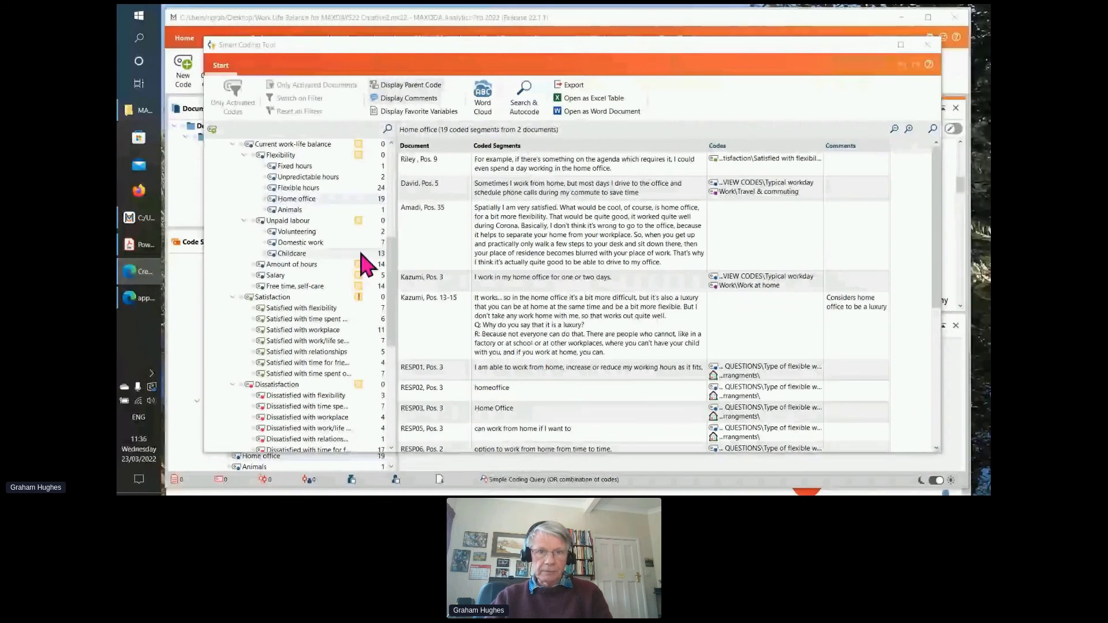
Display the Typical workday coded segments with their assigned codes and close the Smart Coding Tool
scroll(363, 277, "up", 3)
scroll(369, 294, "up", 5)
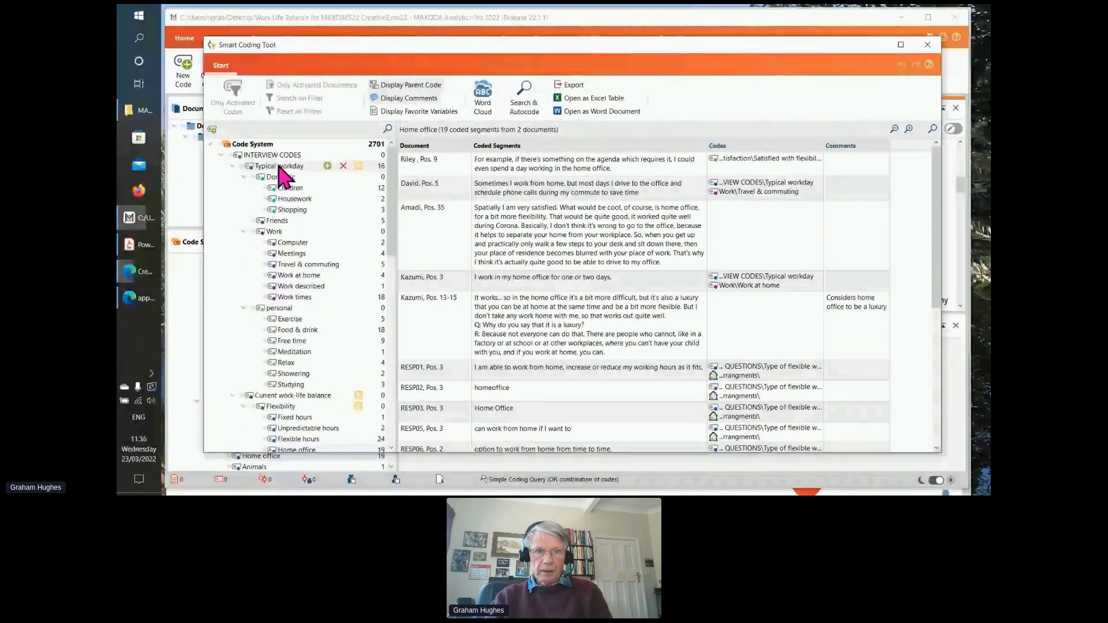
left_click(280, 165)
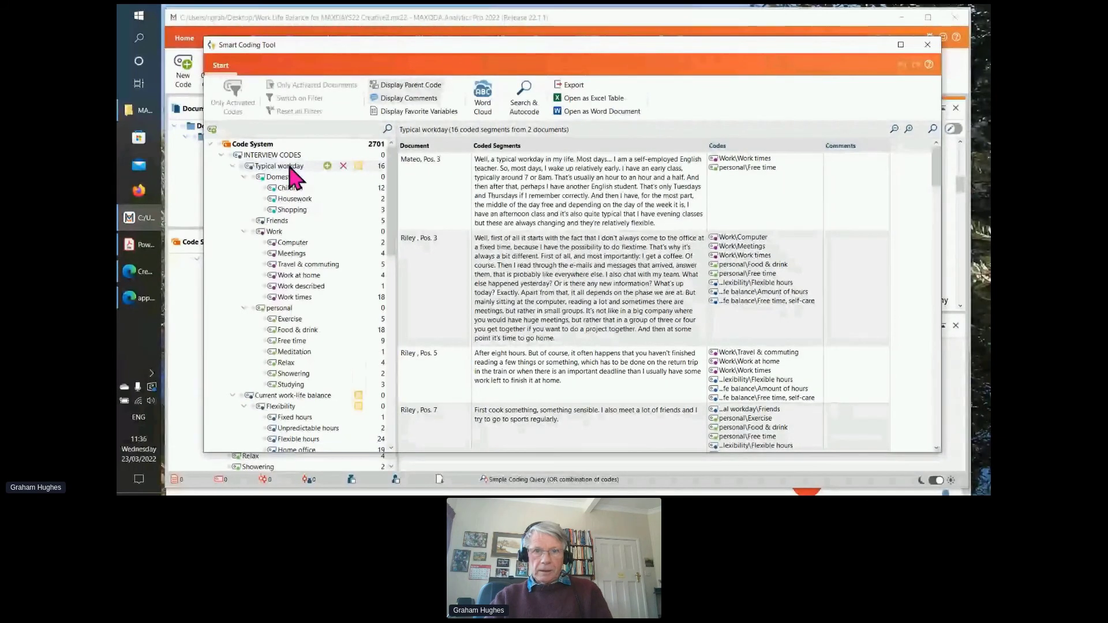
mouse_move(294, 178)
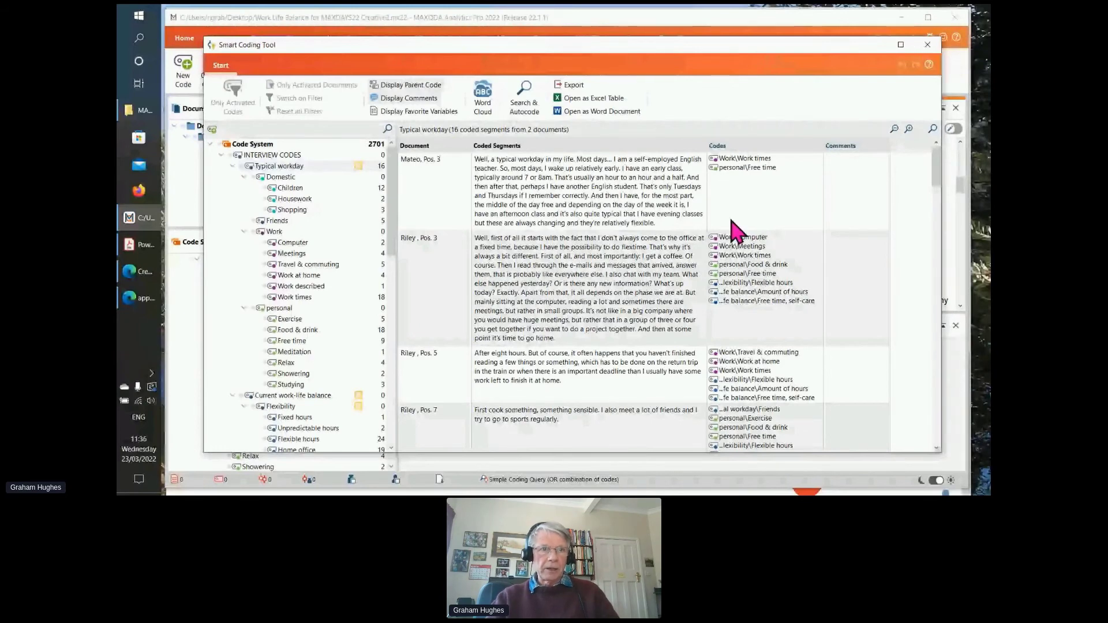
left_click(927, 44)
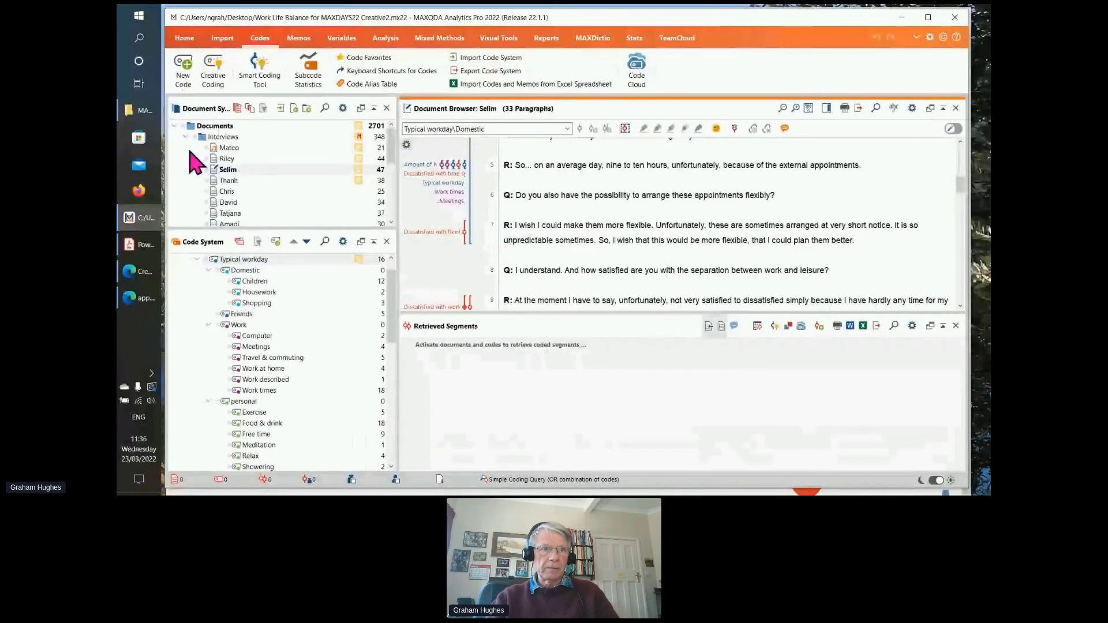
Open the recent project Work Life Balance for MAXDAYS22 Smart1
left_click(184, 38)
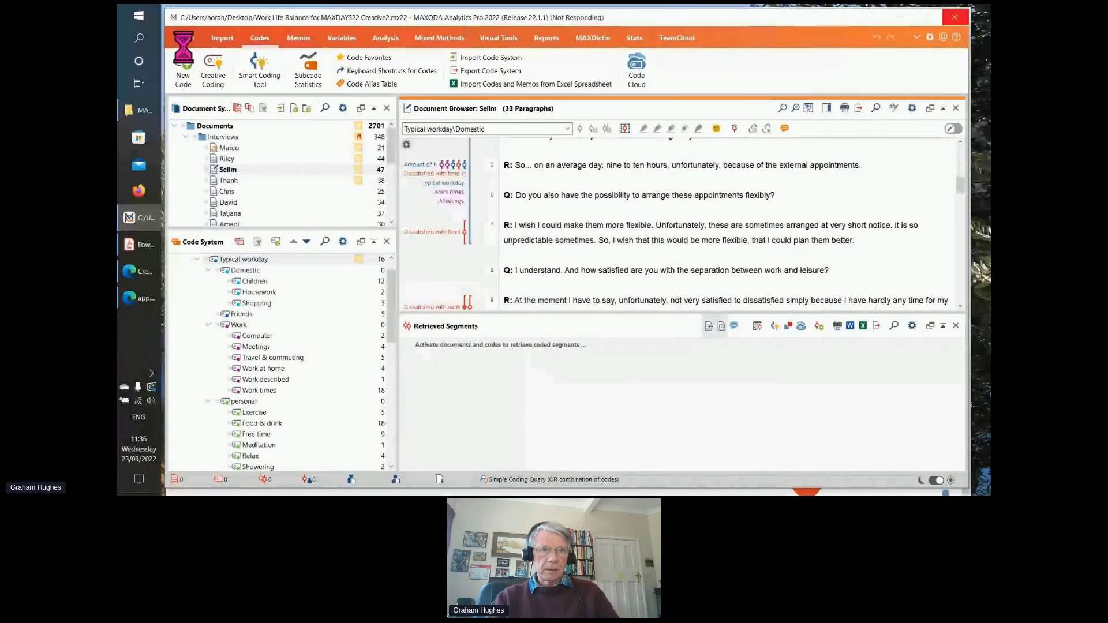
left_click(218, 78)
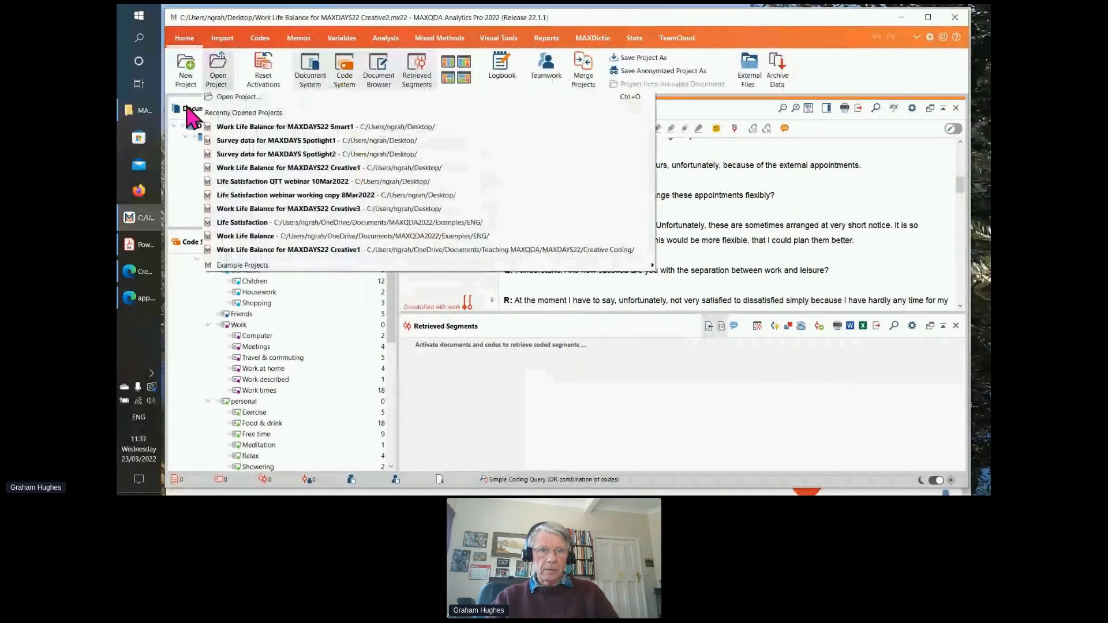
left_click(308, 129)
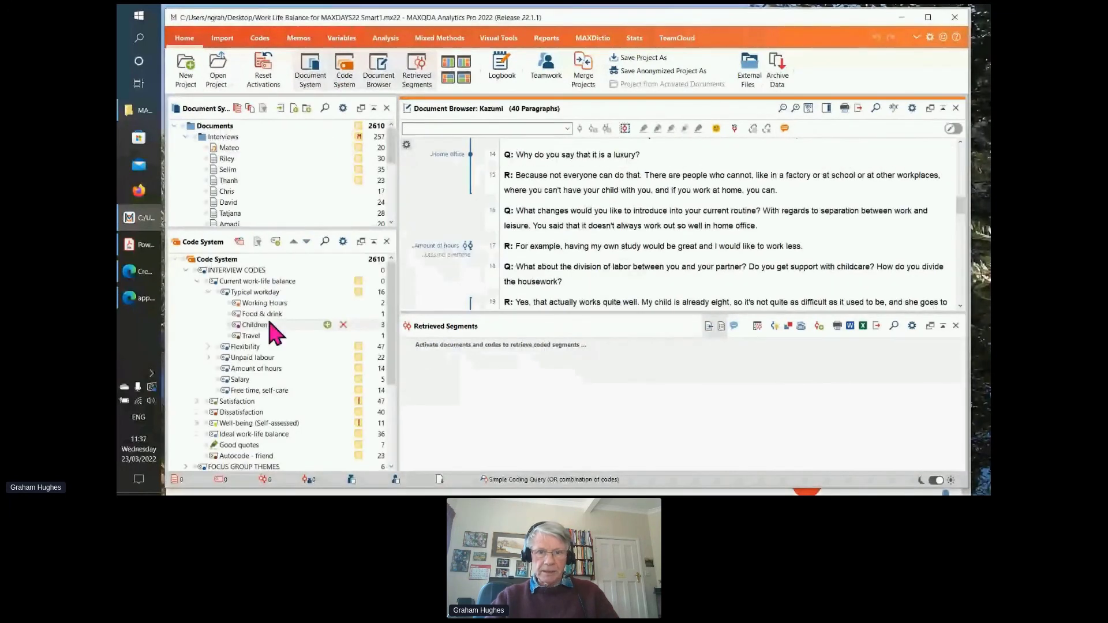
Activate Typical workday with its subcodes and the Interviews document group, and open the retrieved segments in the Smart Coding Tool
left_click(224, 292)
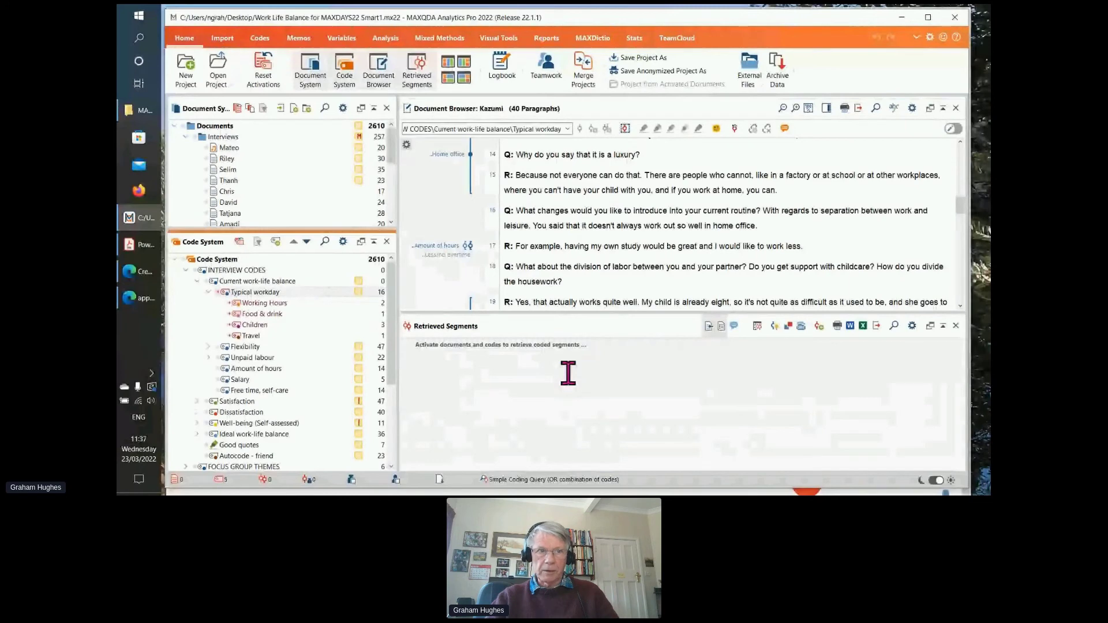
left_click(196, 139)
left_click(774, 326)
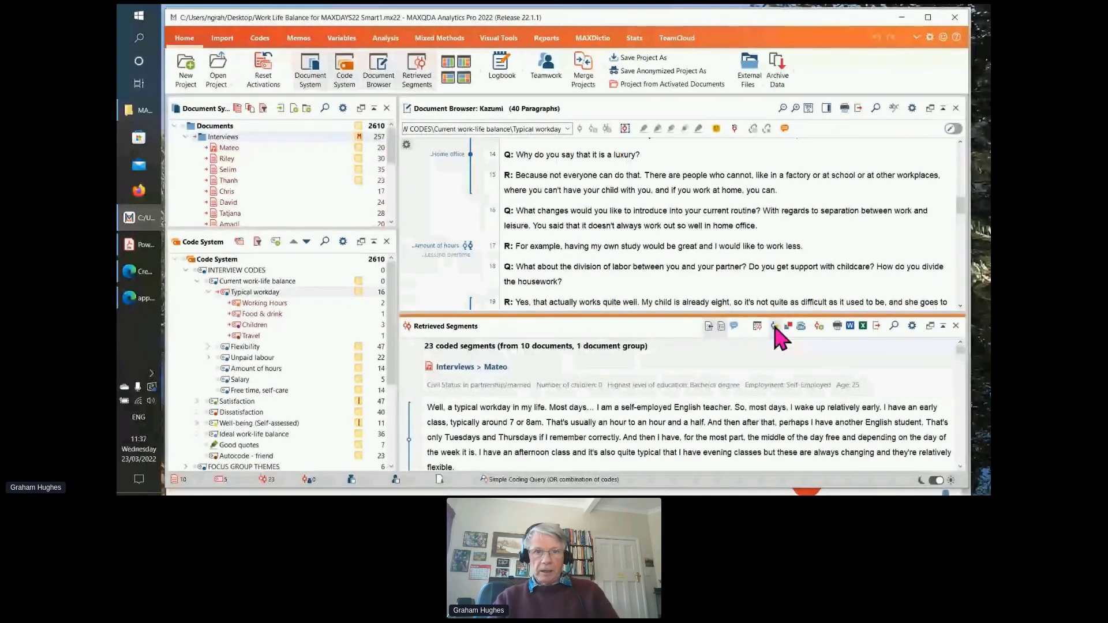
left_click(775, 326)
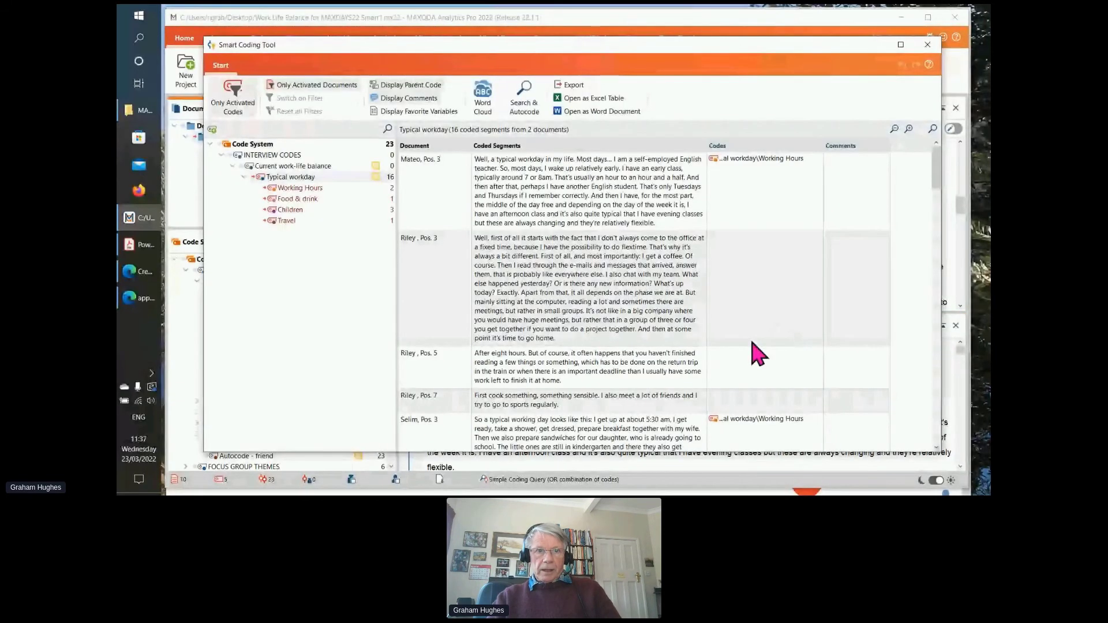
Display the coded segments of the Food & drink subcode and return to those of Typical workday
left_click(276, 179)
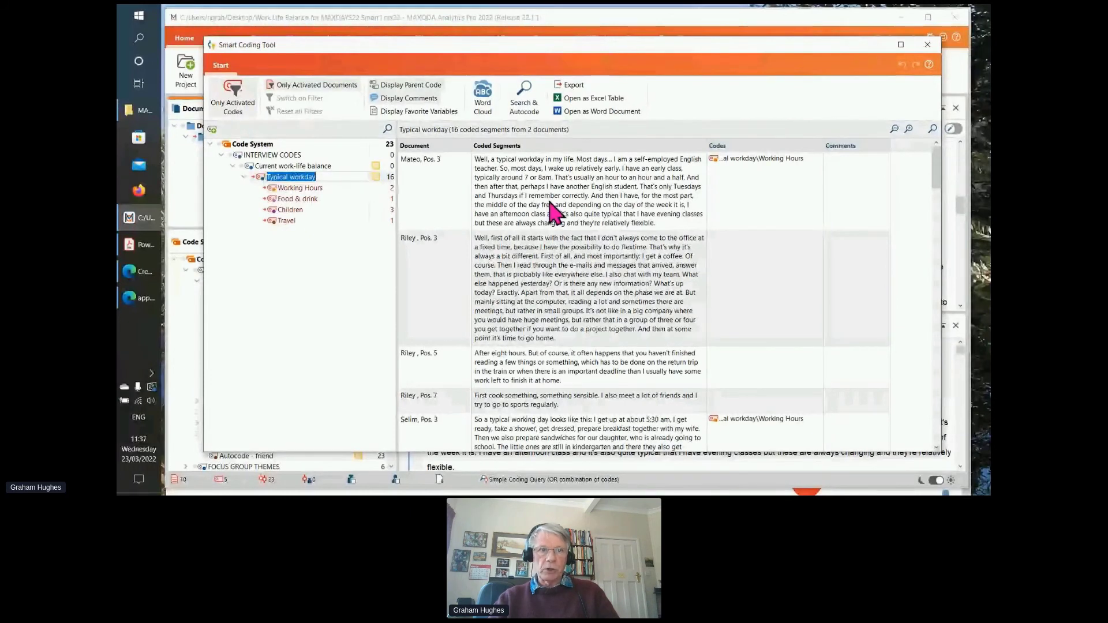
left_click(791, 215)
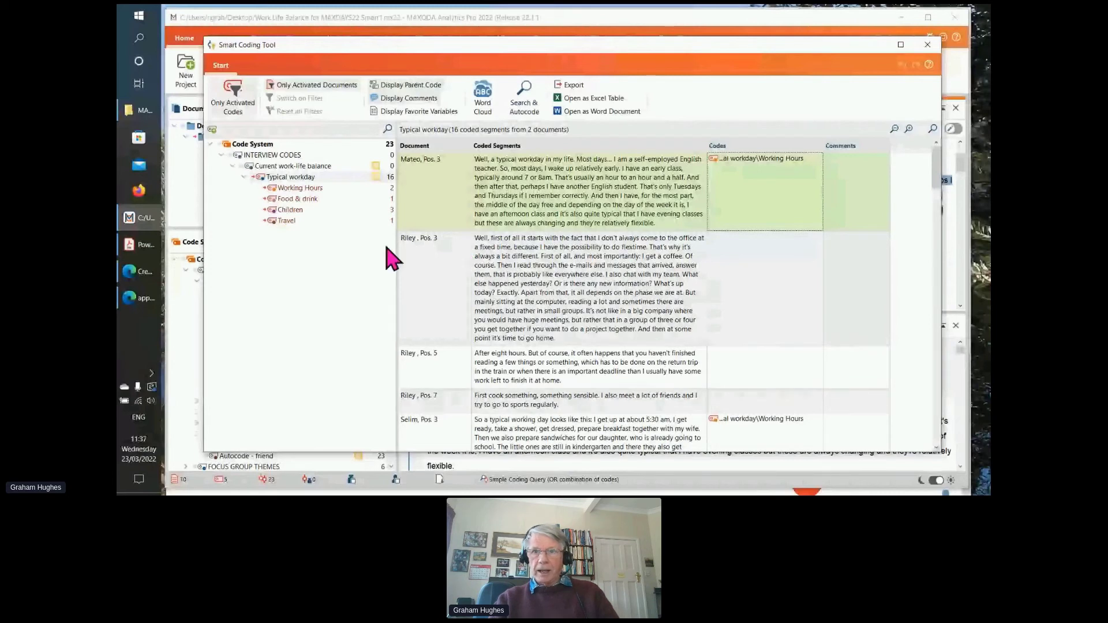
left_click(290, 199)
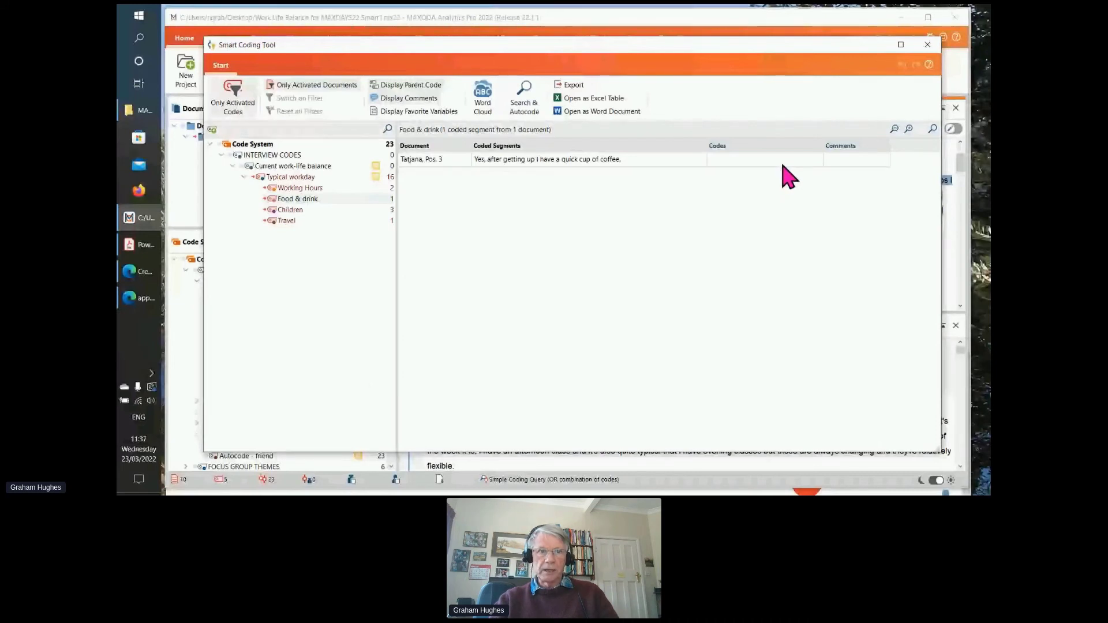
left_click(271, 177)
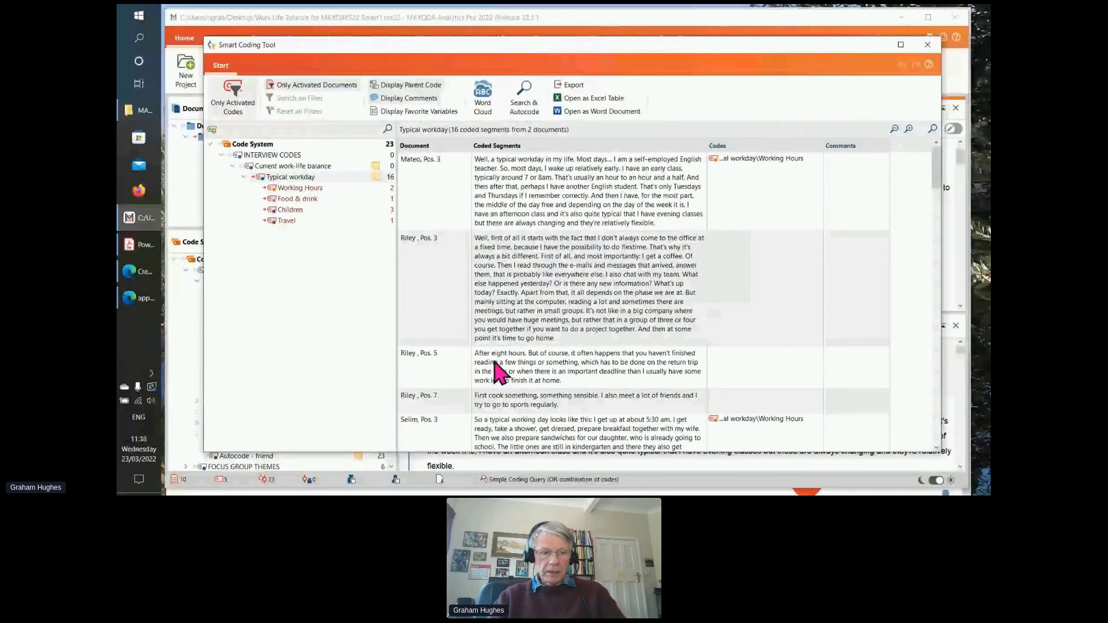
Try to assign the segment beginning "After eight hours" to the Travel subcode, checking Travel's coded segments
left_click(404, 346)
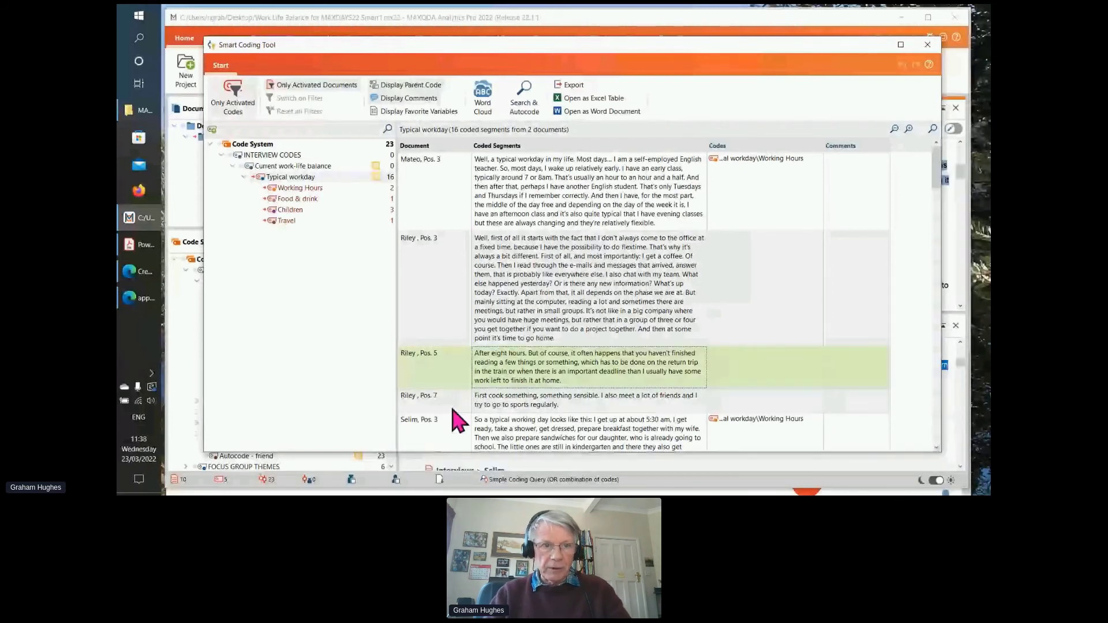
left_click_drag(451, 378, 503, 325)
left_click_drag(439, 382, 495, 390)
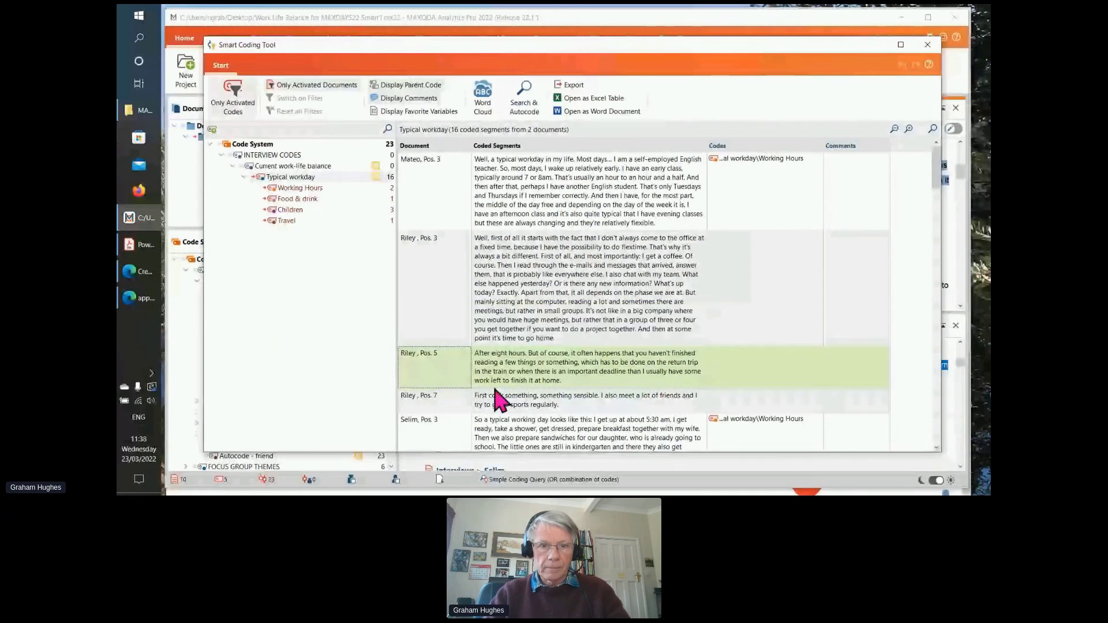
left_click(296, 223)
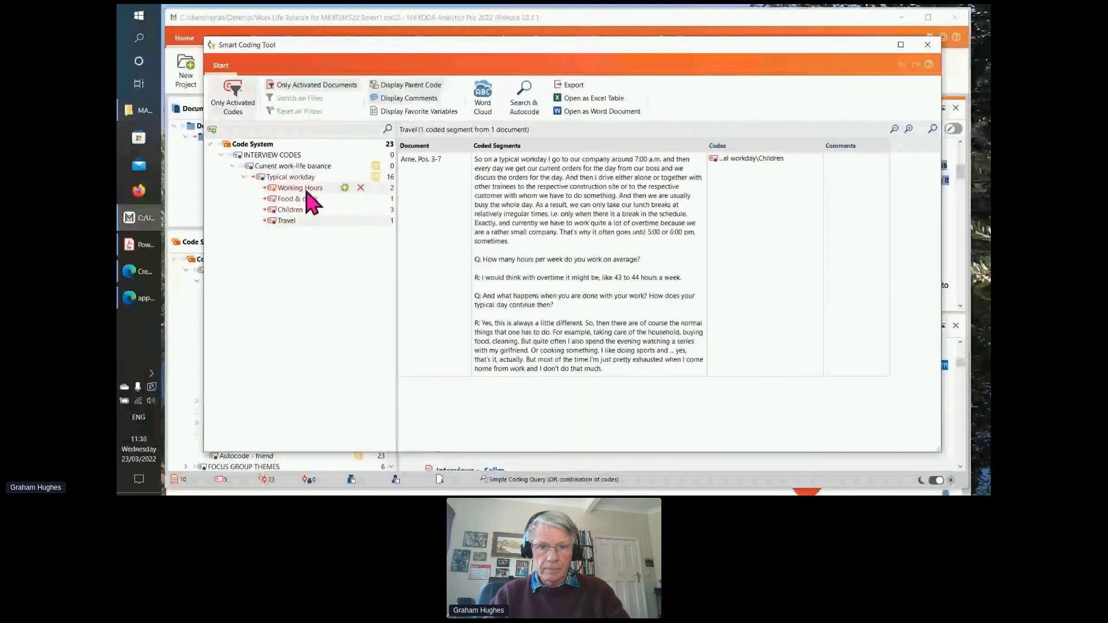
left_click(291, 176)
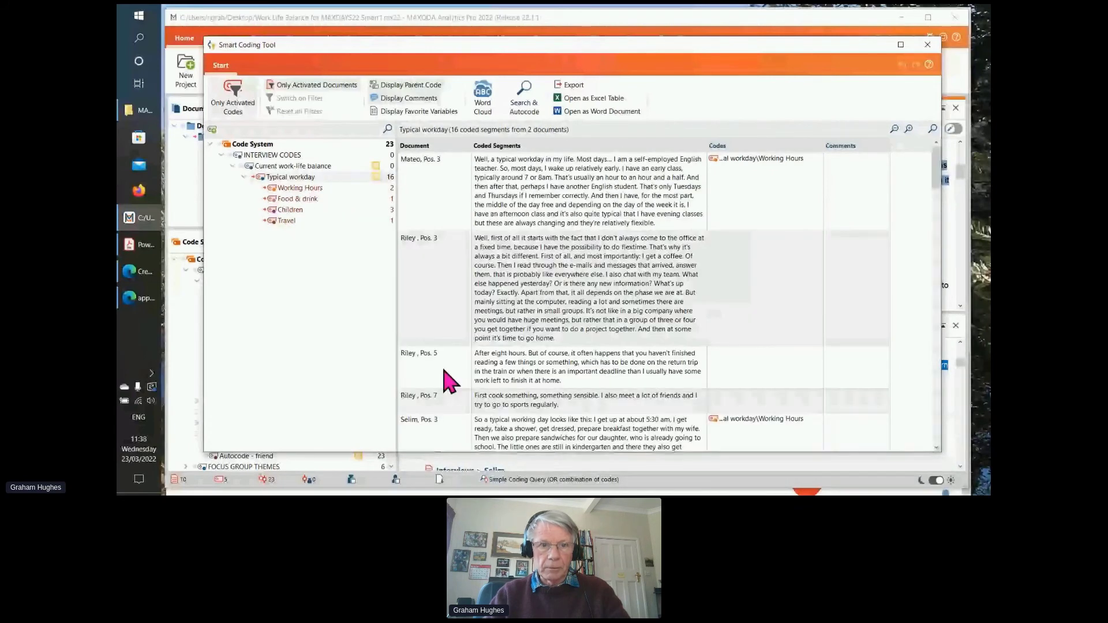
left_click_drag(444, 366, 291, 224)
left_click_drag(414, 365, 325, 233)
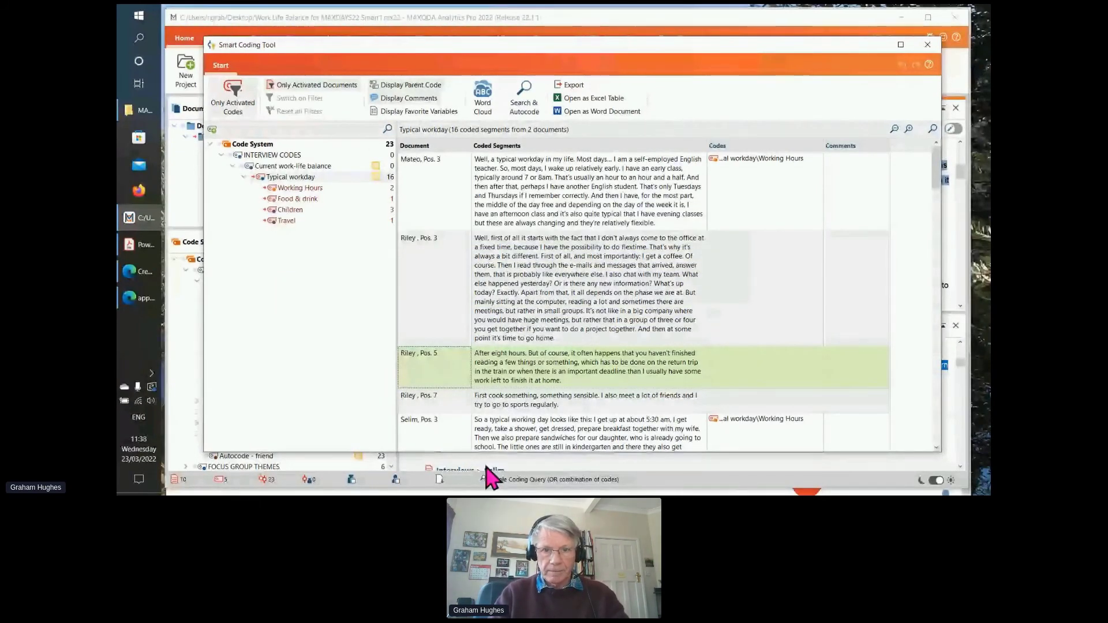
Assign the Travel subcode to the segment beginning "After eight hours" while keeping Typical workday, and undo the assignment
left_click(426, 323)
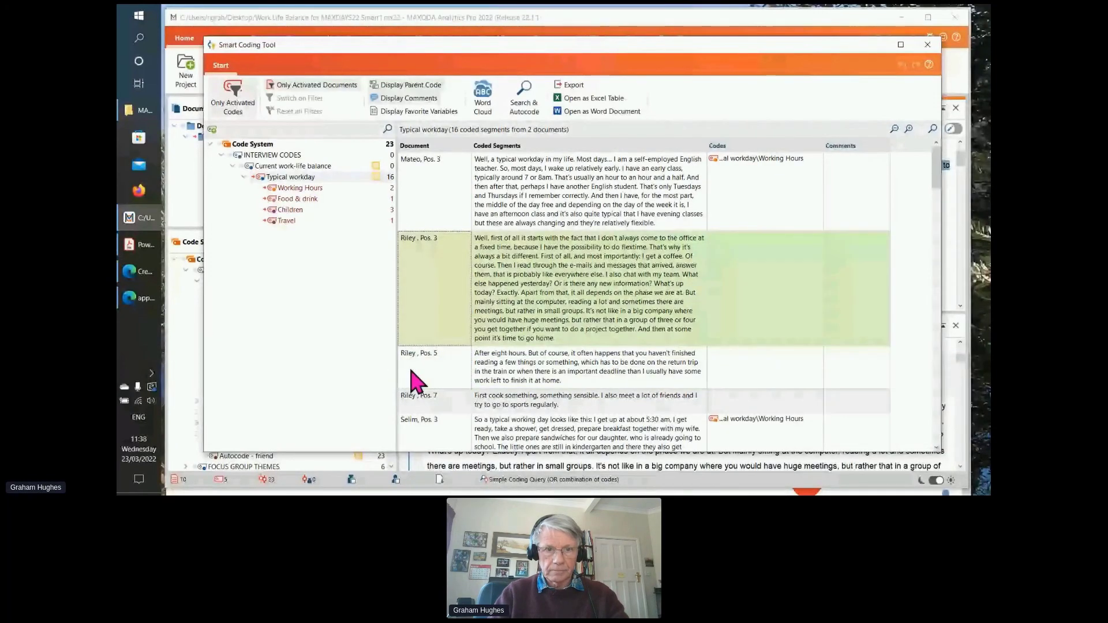
left_click(411, 371)
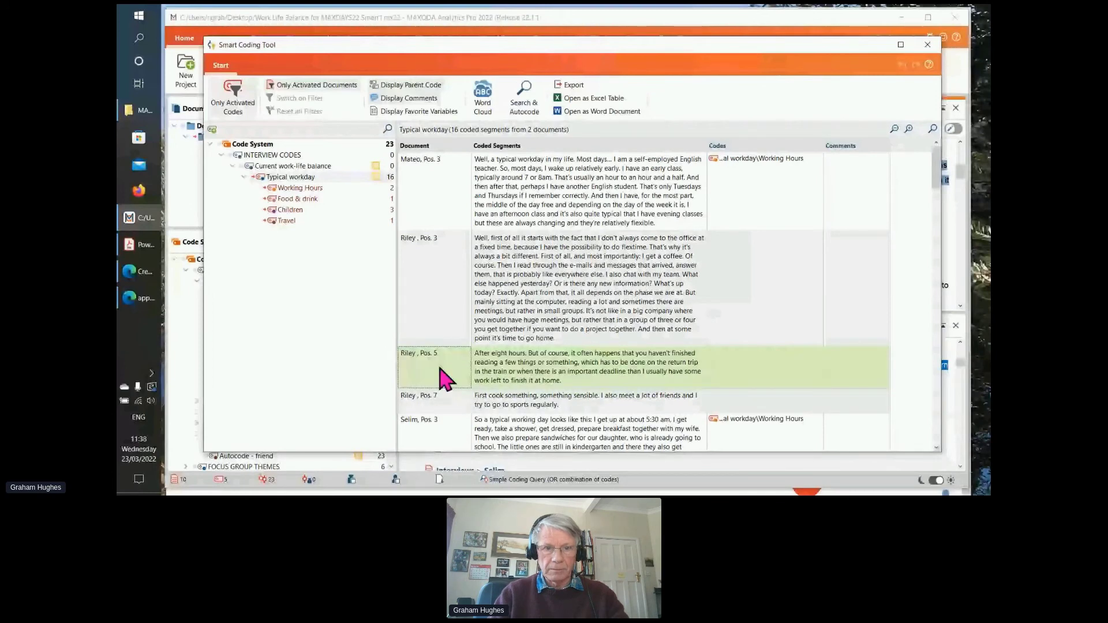
left_click(462, 341, "ctrl")
mouse_move(462, 342)
left_mouse_down()
mouse_move(383, 353)
mouse_move(477, 329)
left_mouse_up()
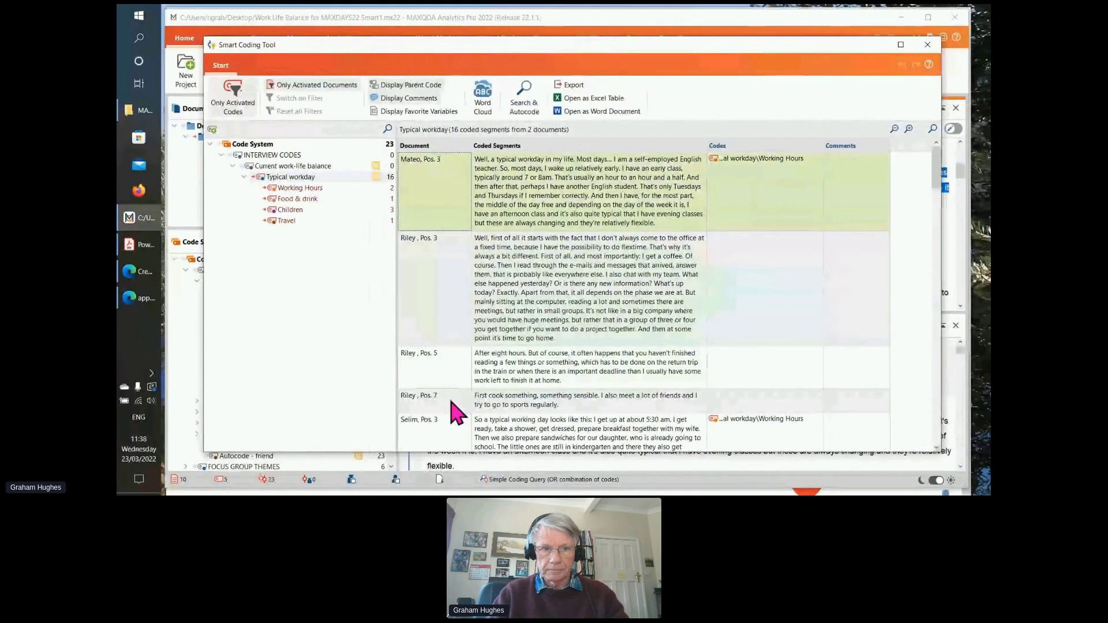
left_click(462, 404)
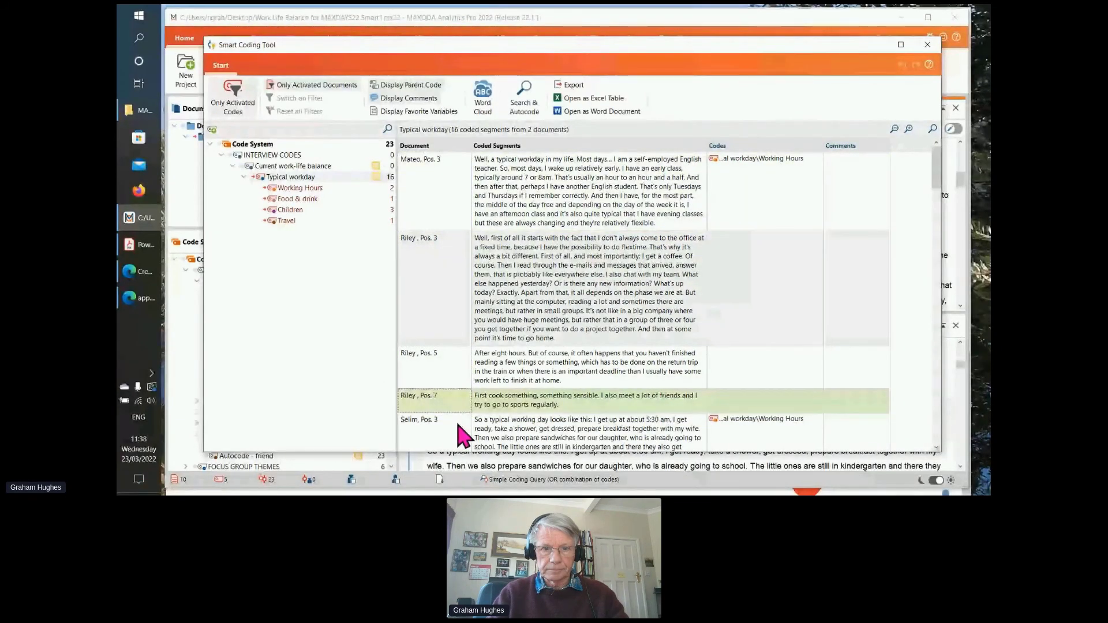
left_click(454, 378)
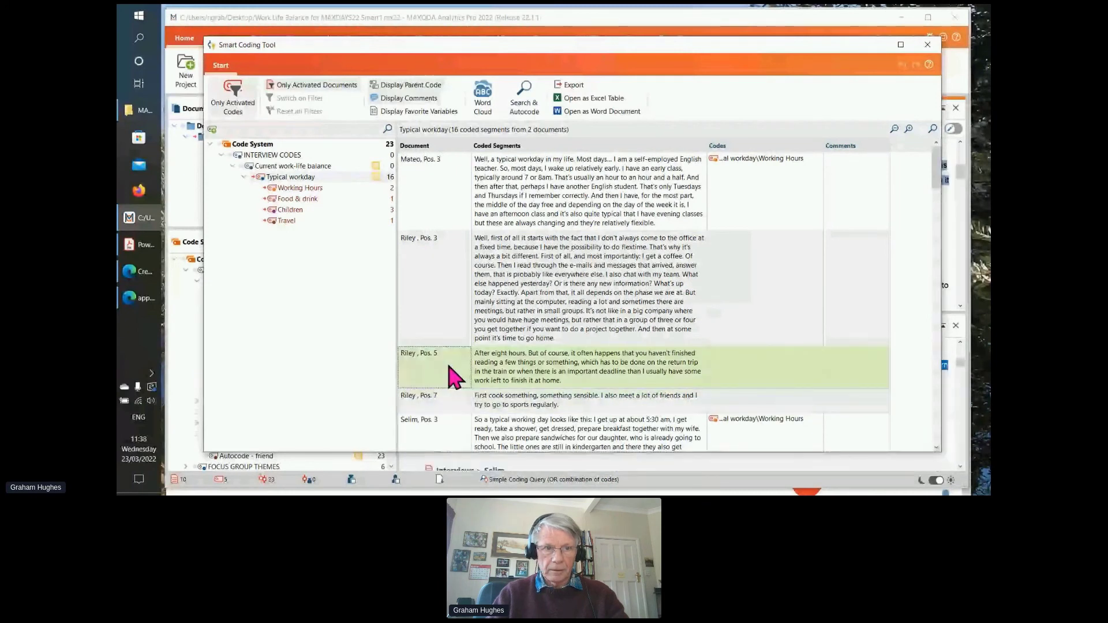
left_click_drag(453, 378, 289, 226)
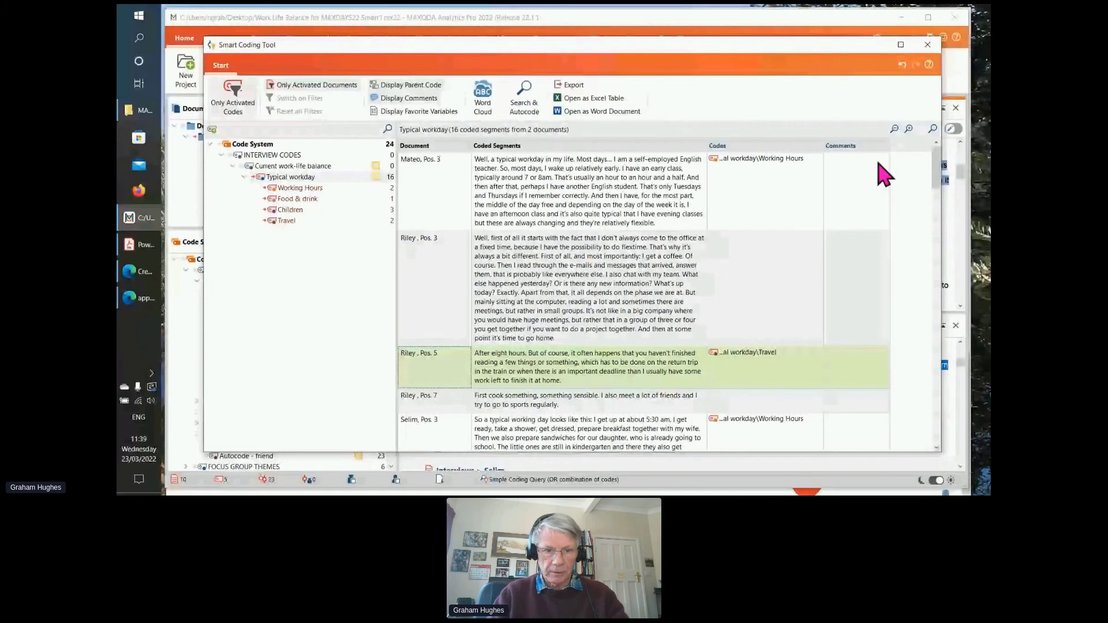
left_click(901, 64)
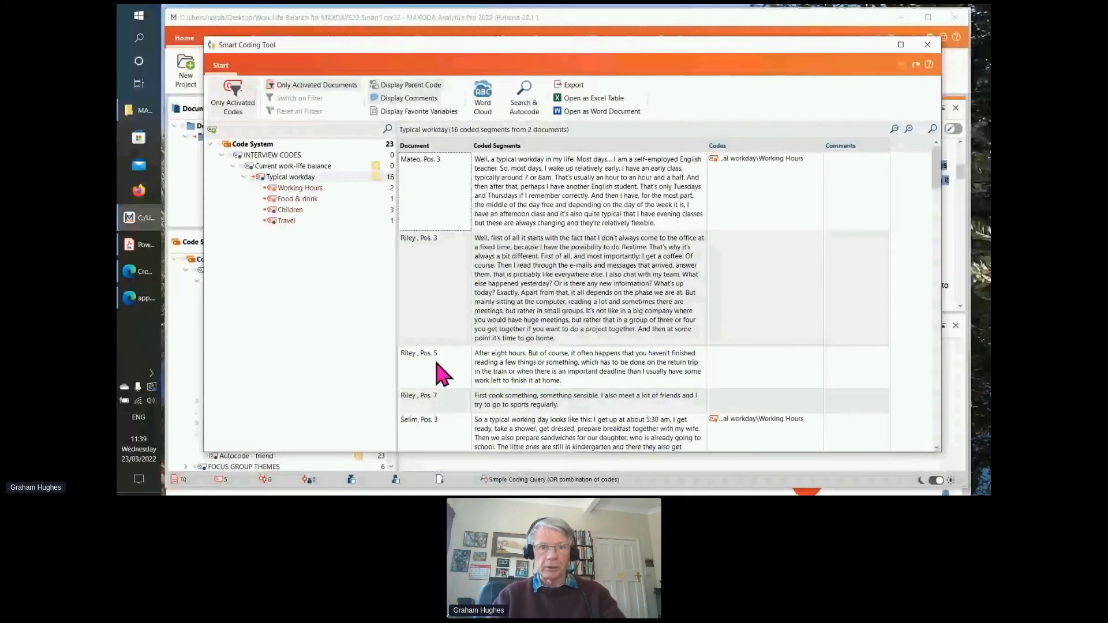
Move the "After eight hours" segment from Typical workday to Travel and the "First cook something" segment to Children
left_click_drag(445, 366, 295, 223)
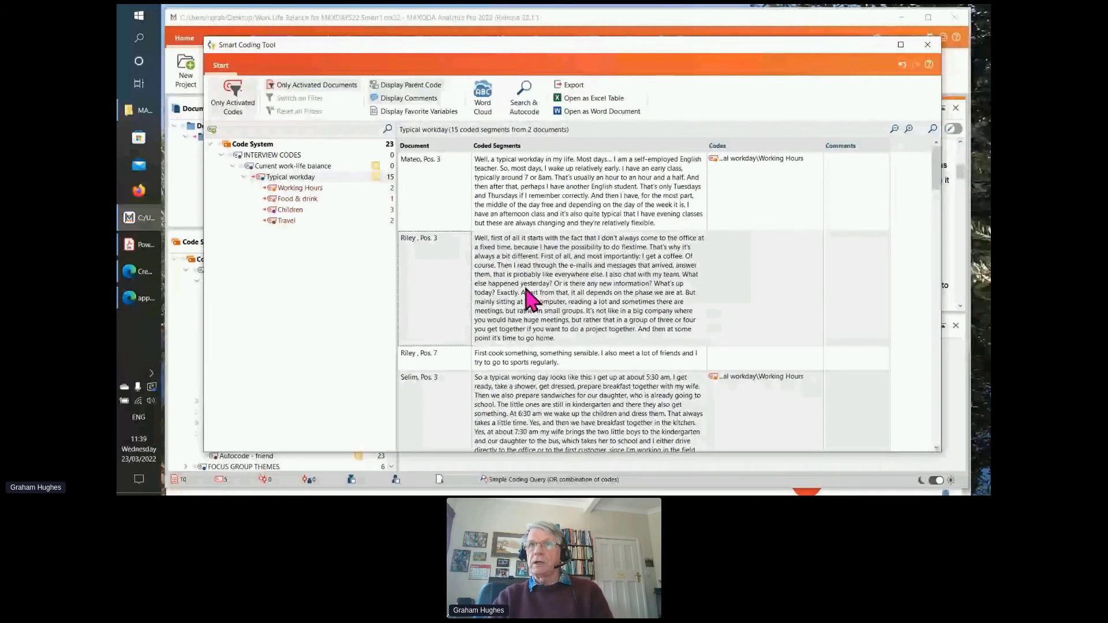
mouse_move(259, 233)
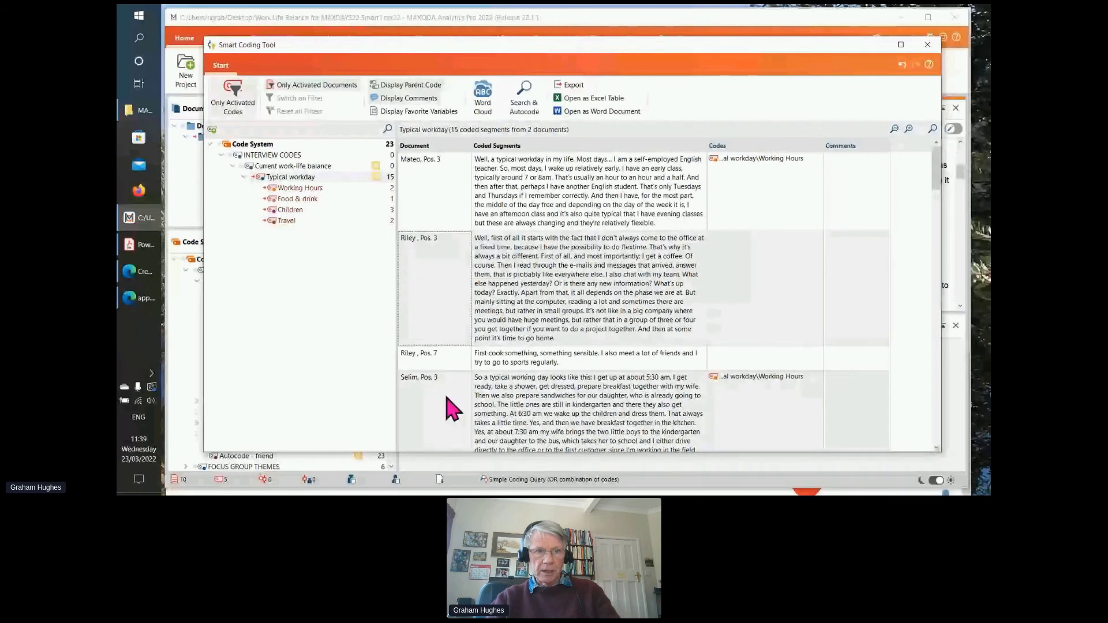
left_click(427, 353)
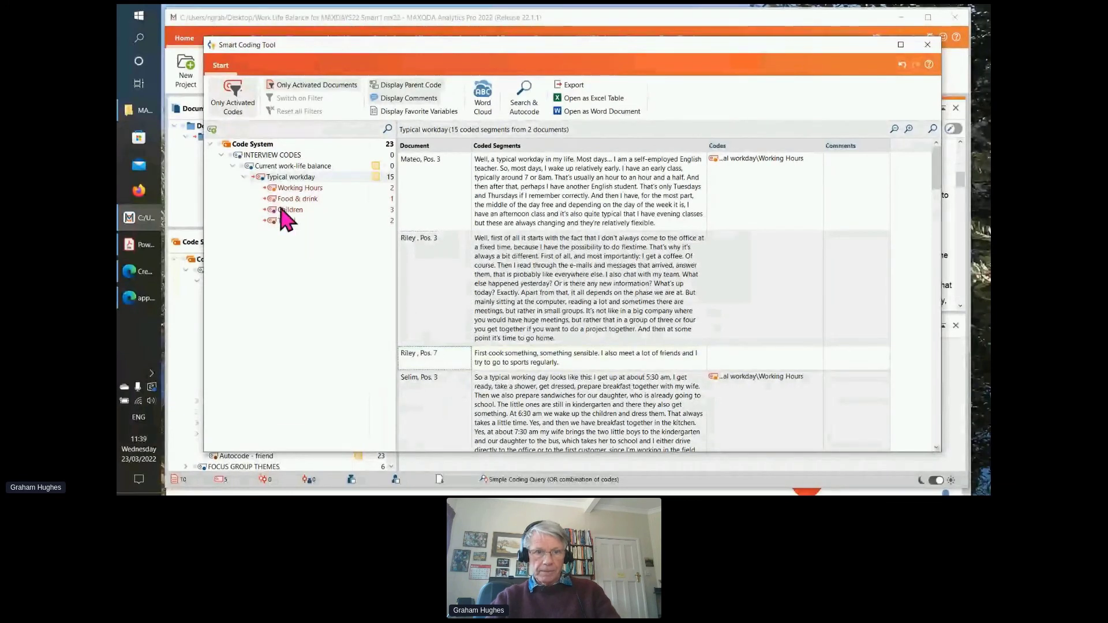
left_click_drag(427, 354, 314, 214)
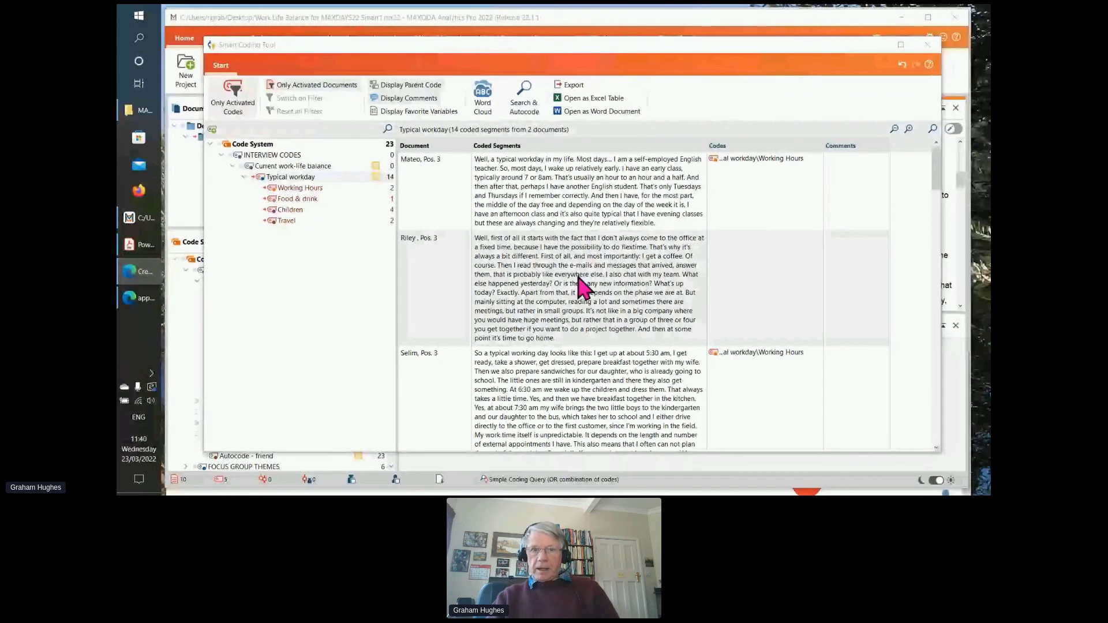
Code the passage "First of all, and most importantly: I get a coffee. Of course" with Food & drink and highlight it in its segment
left_click(551, 282)
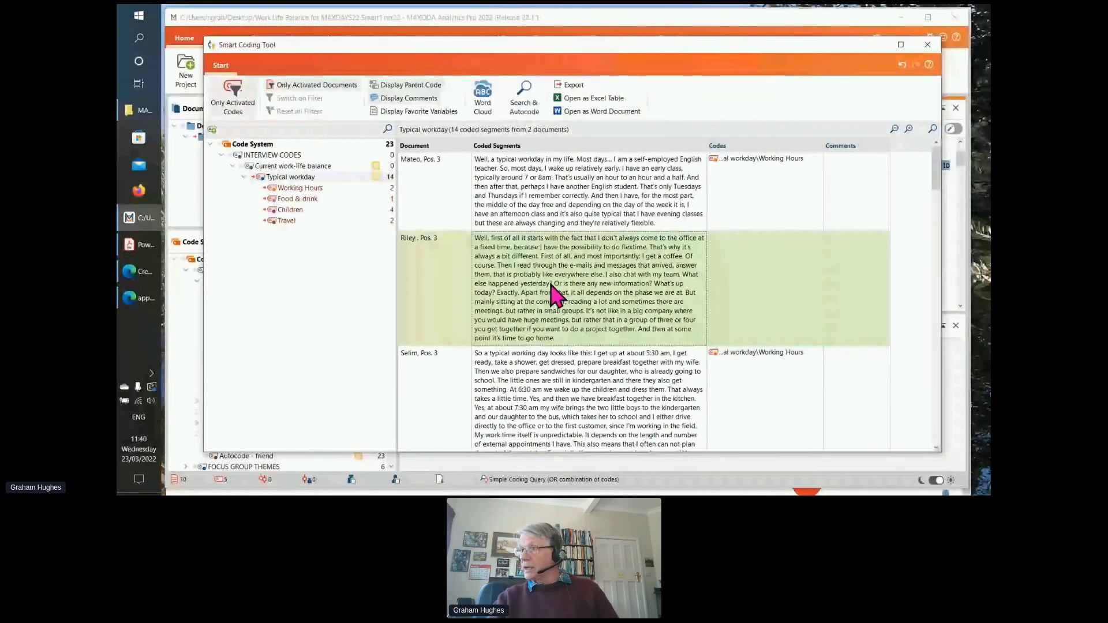
left_click(551, 283)
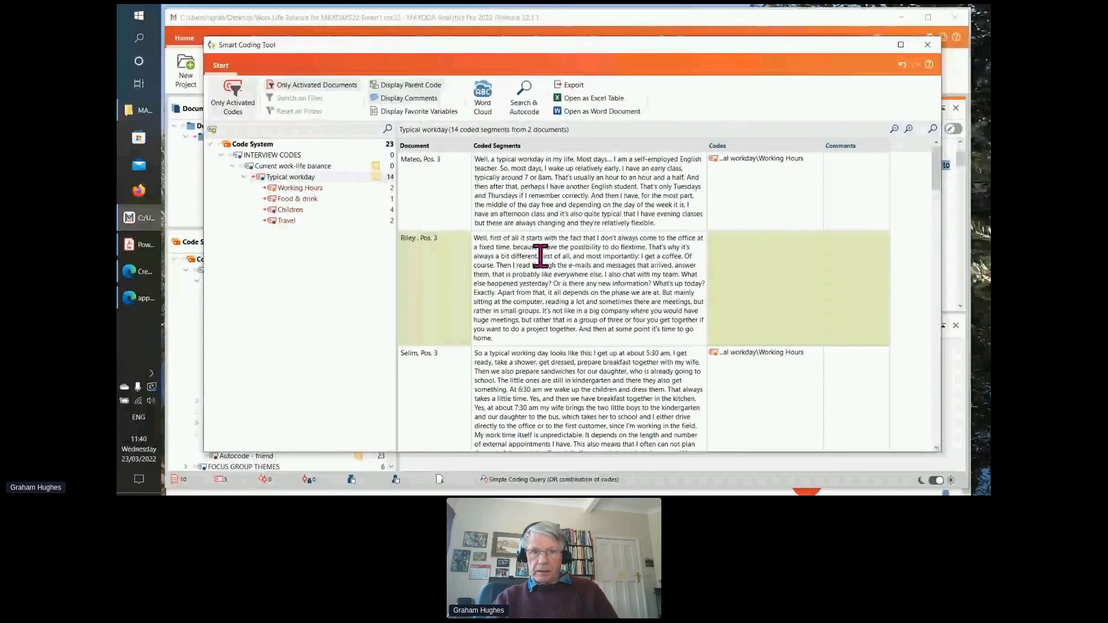
left_click_drag(541, 256, 493, 266)
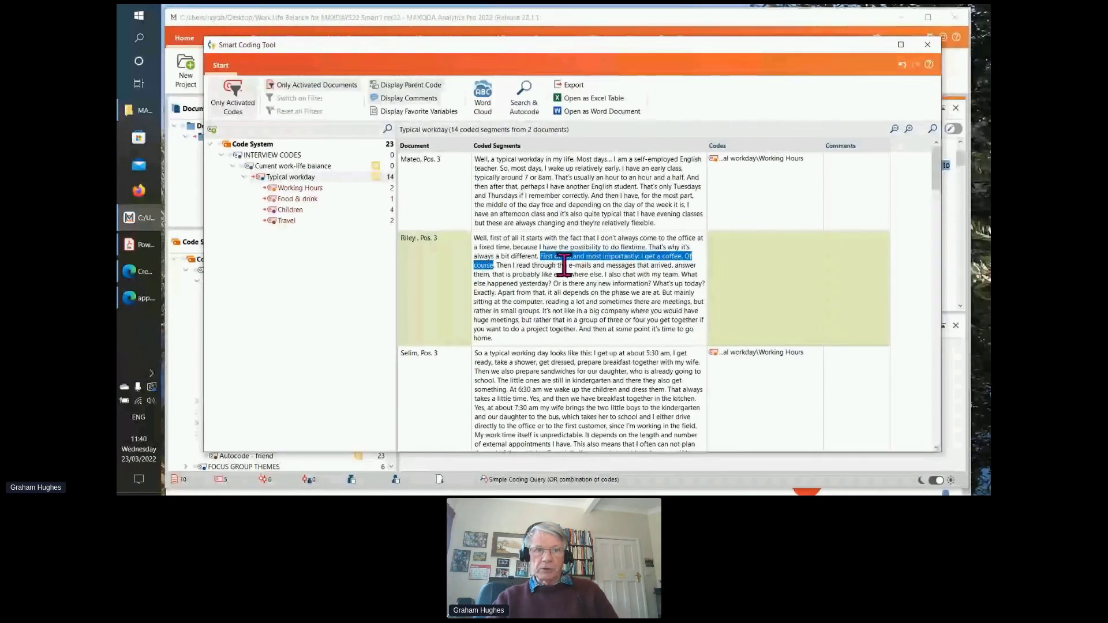
left_click_drag(563, 266, 316, 204)
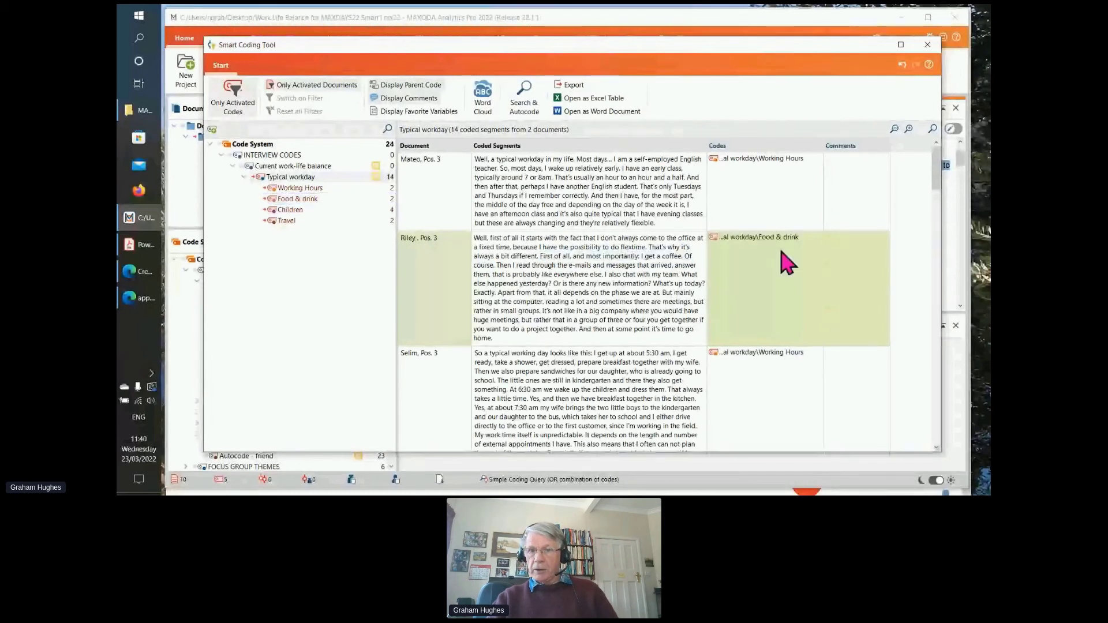
left_click(750, 249)
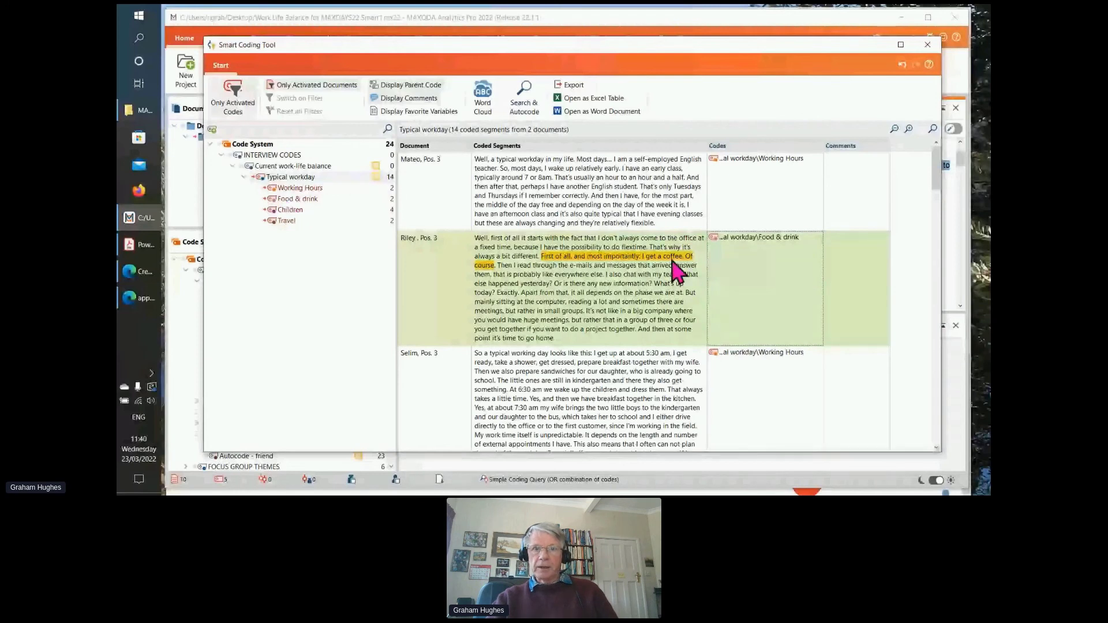
Display the Food & drink coded segments, return to Typical workday and highlight the coffee passage coded with Food & drink
left_click(296, 199)
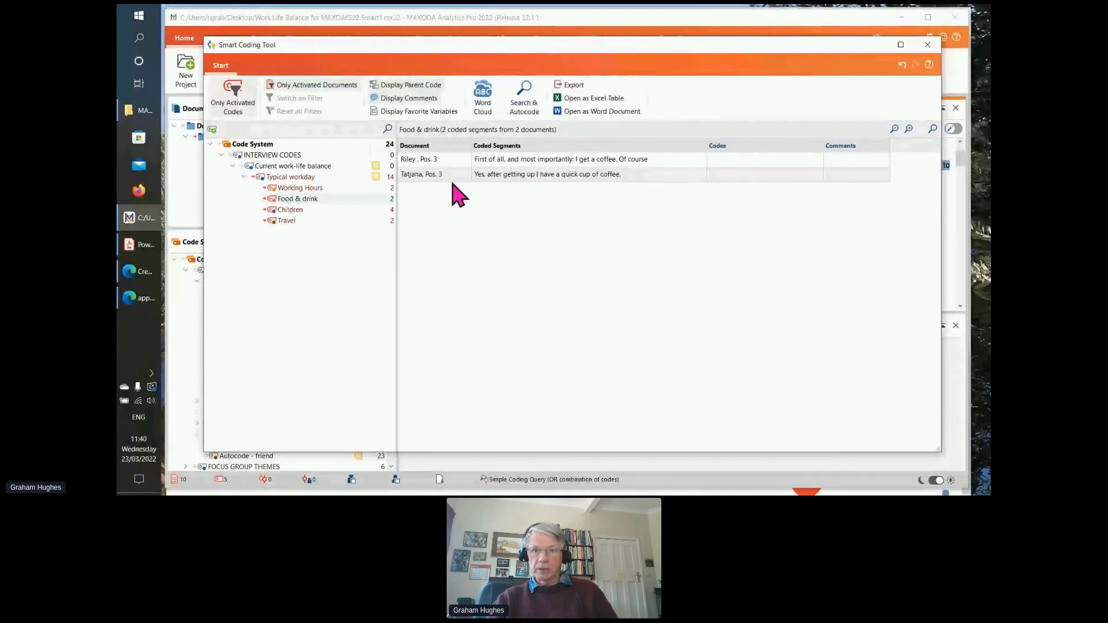
left_click(290, 178)
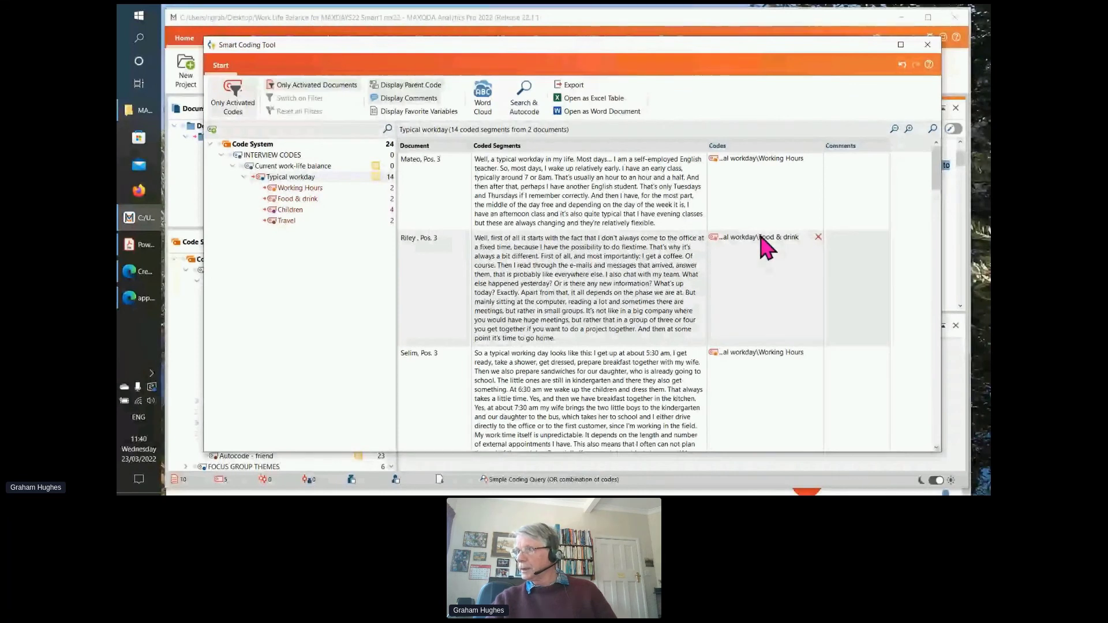
left_click(681, 289)
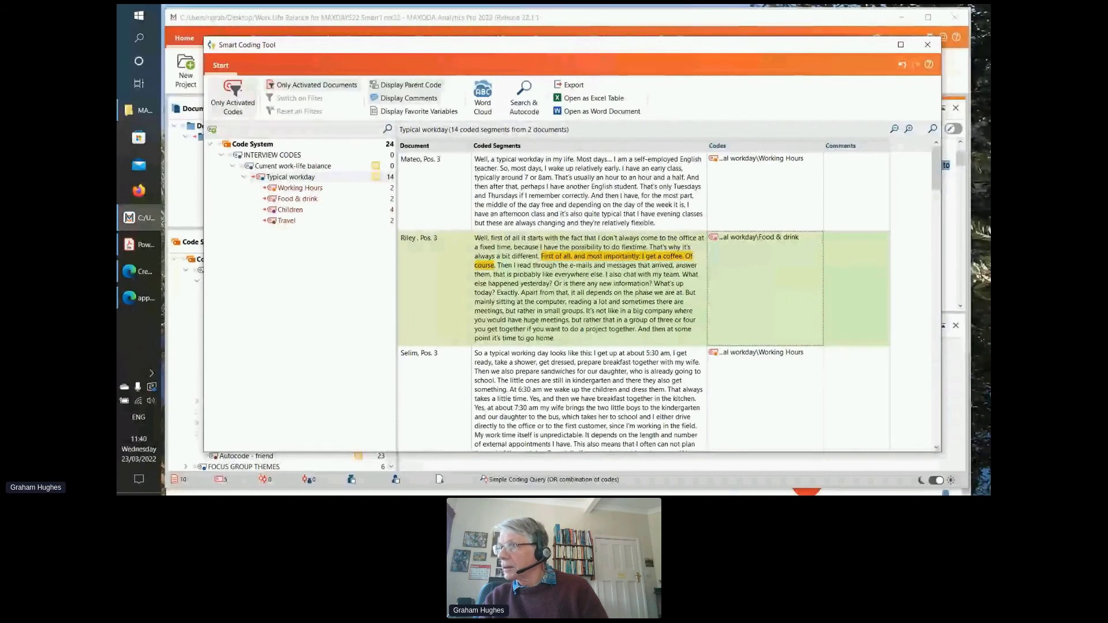
key("alt+Tab")
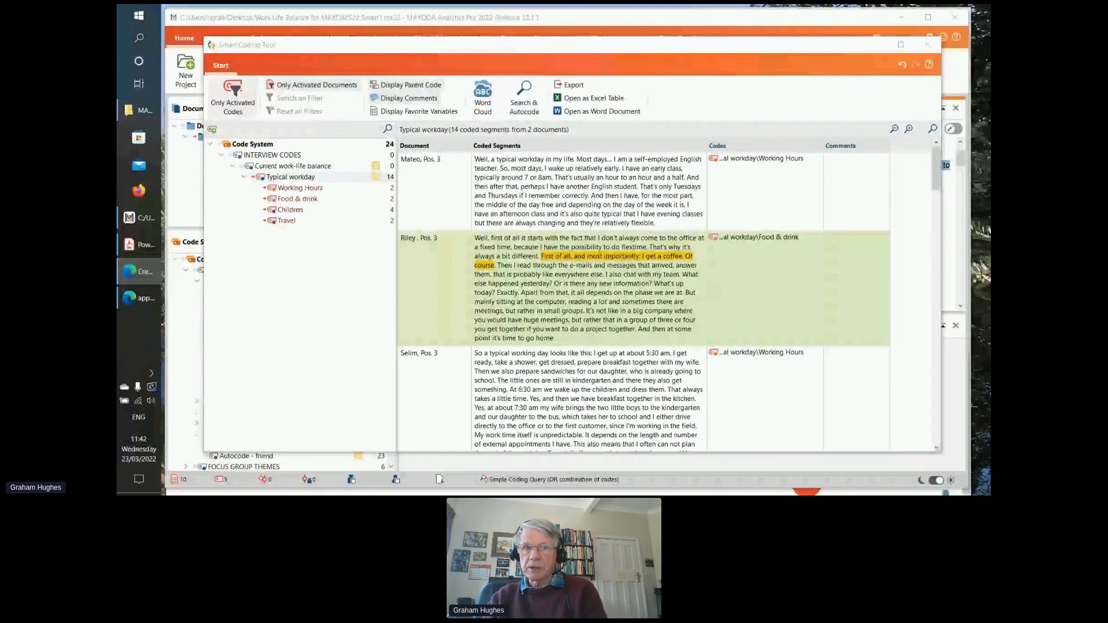
Close the Smart Coding Tool and open the recent project Work Life Balance for MAXDAYS22 Creative2
left_click(918, 40)
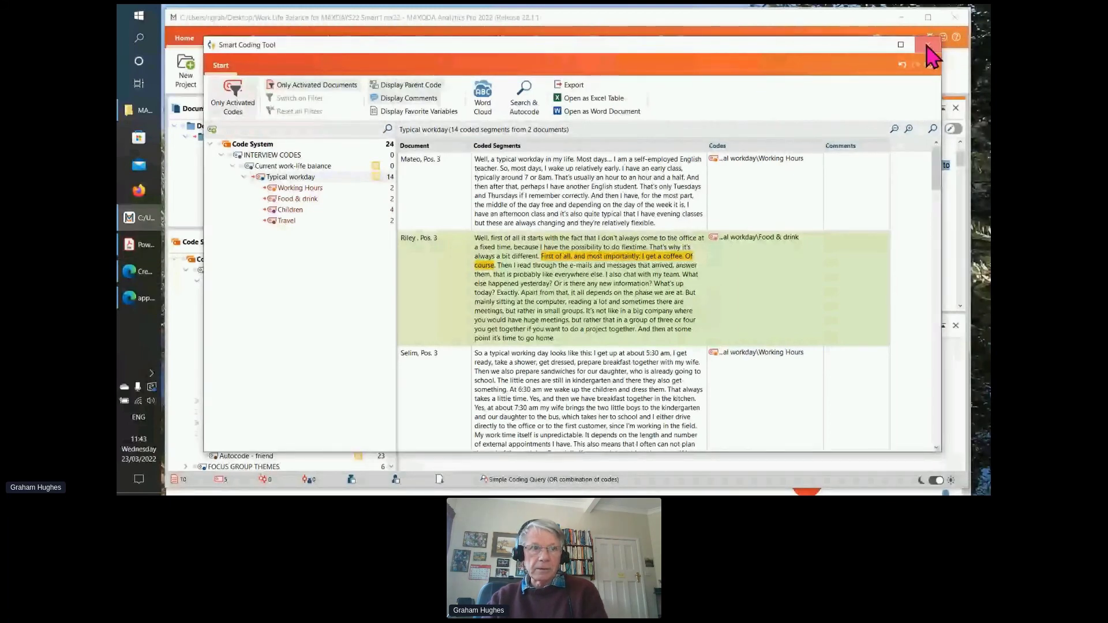
left_click(929, 45)
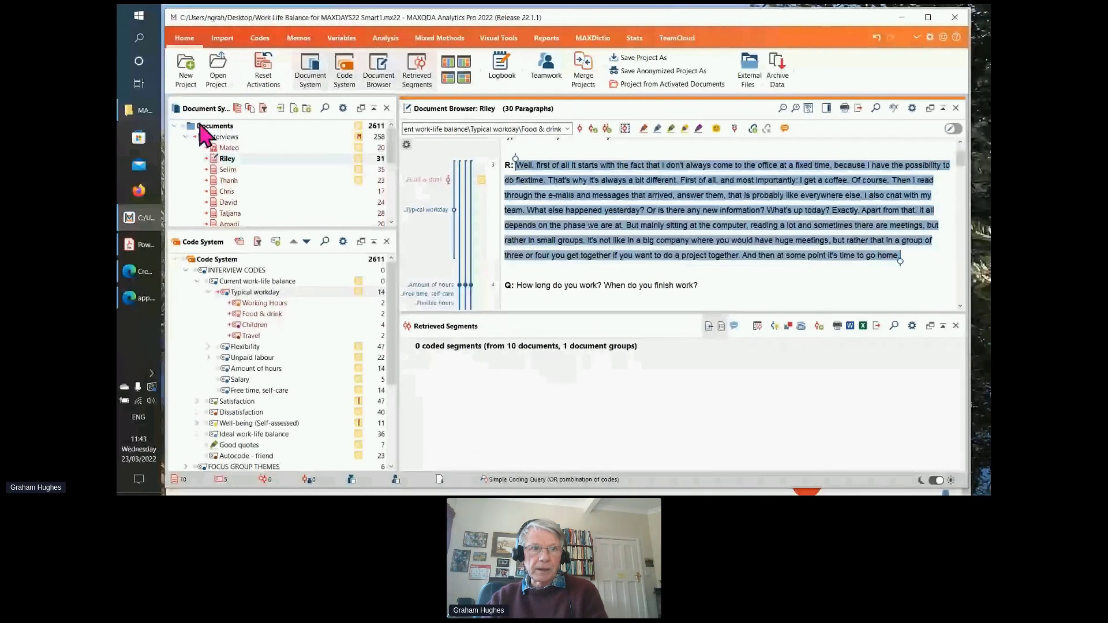
left_click(237, 108)
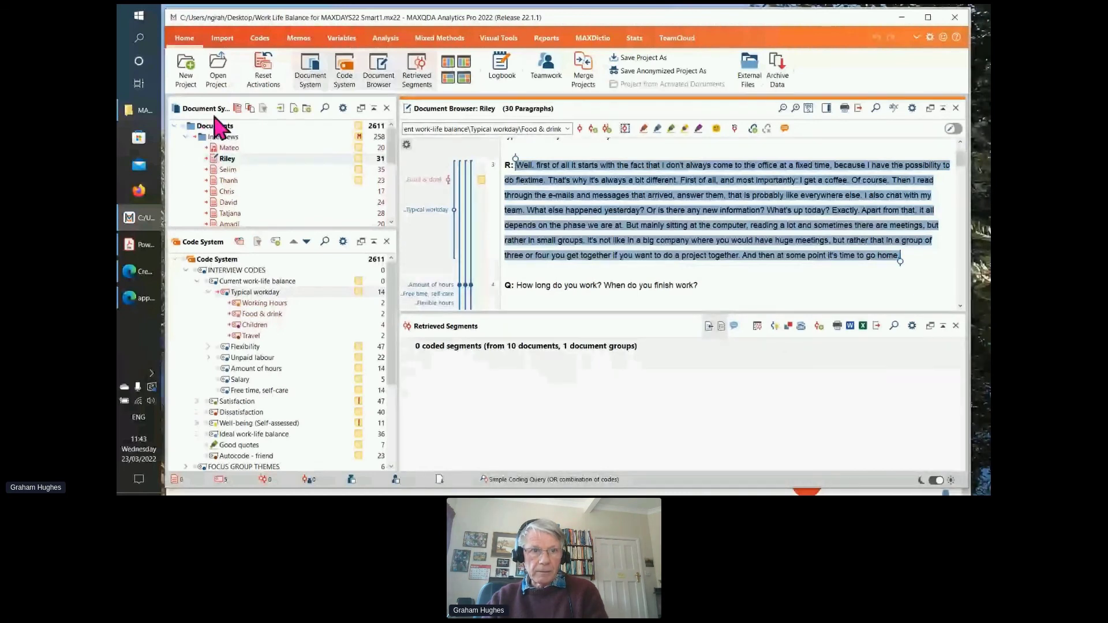
left_click(225, 82)
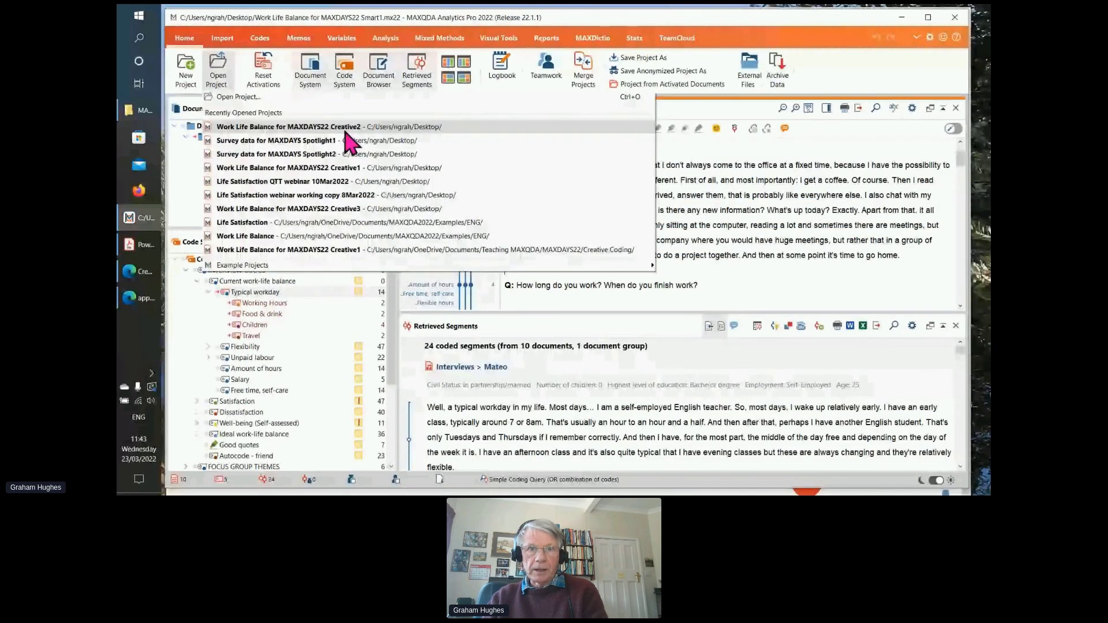
left_click(345, 130)
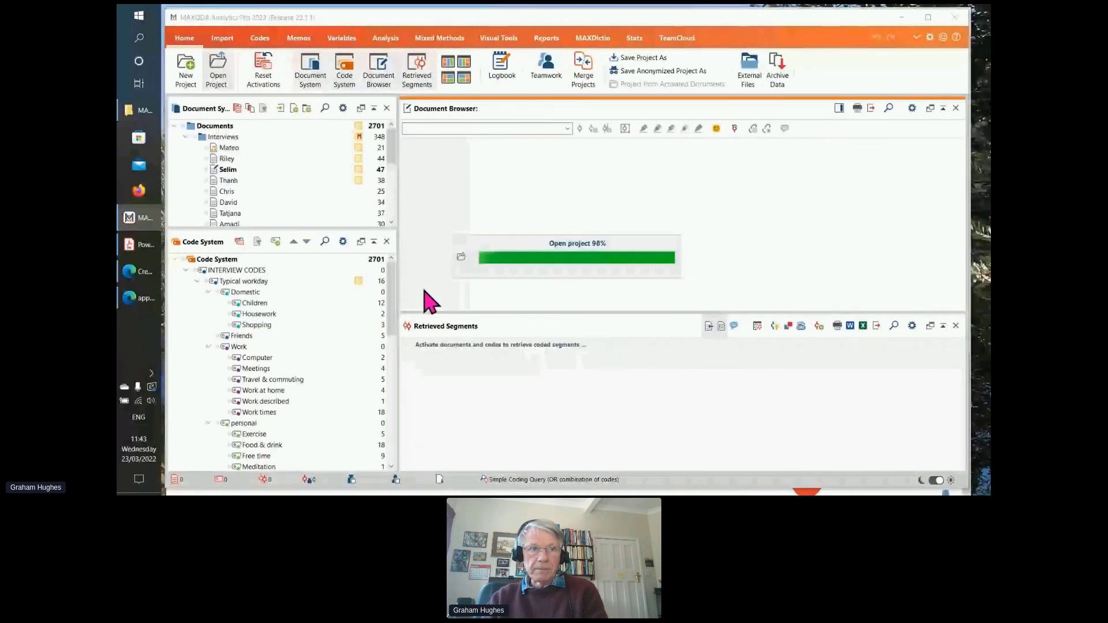
Open MAXMaps and display the Creative Coding (1) map to examine the Typical workday code hierarchy
left_click(497, 41)
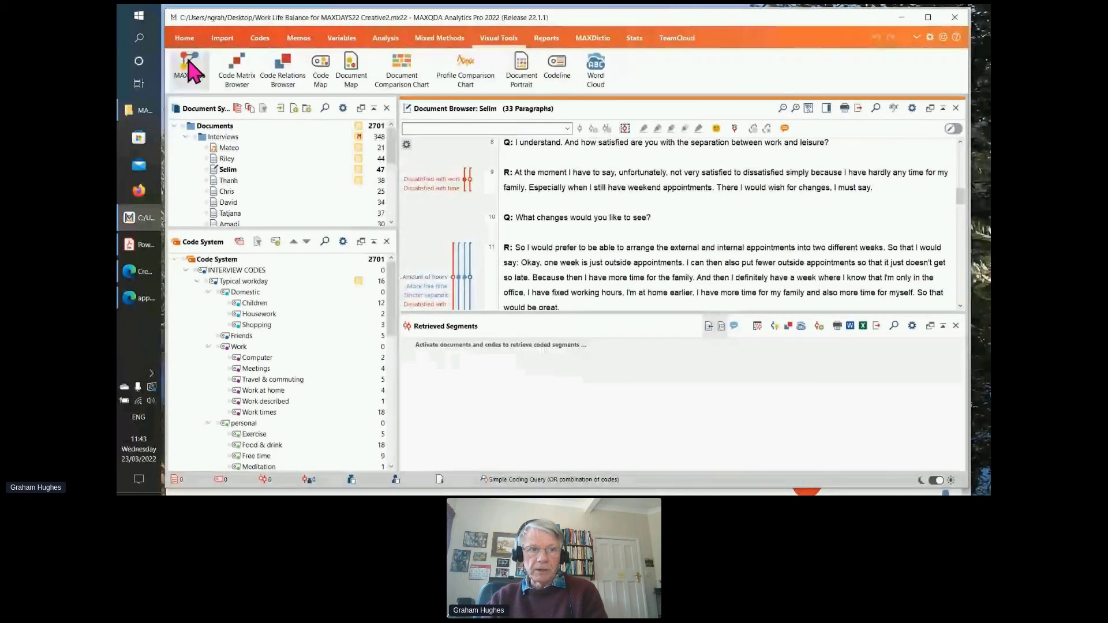
left_click(190, 70)
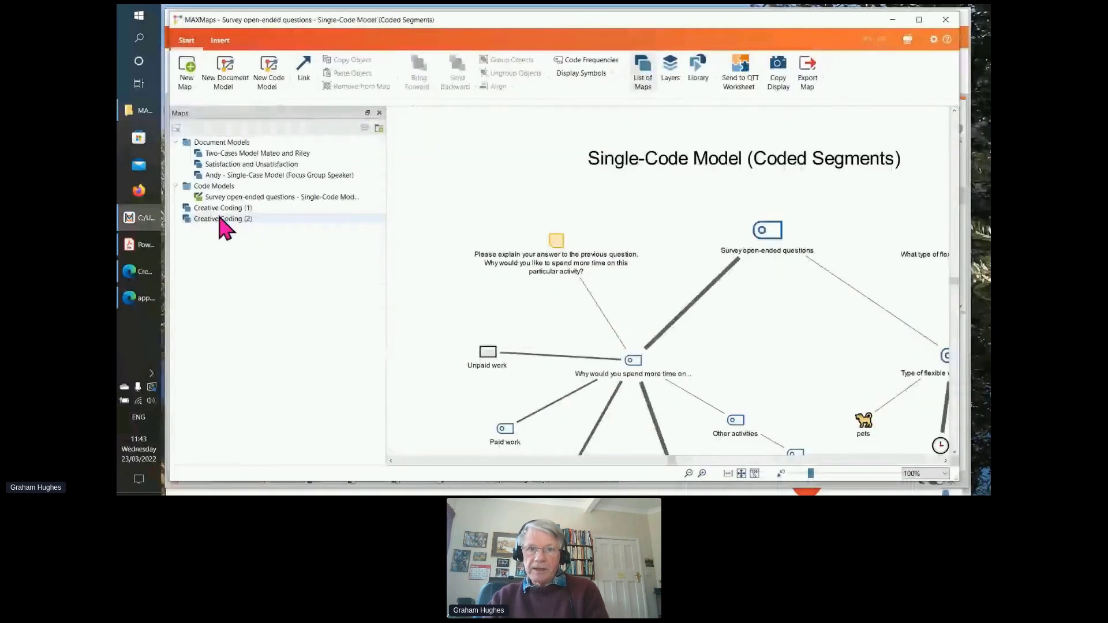
left_click(219, 208)
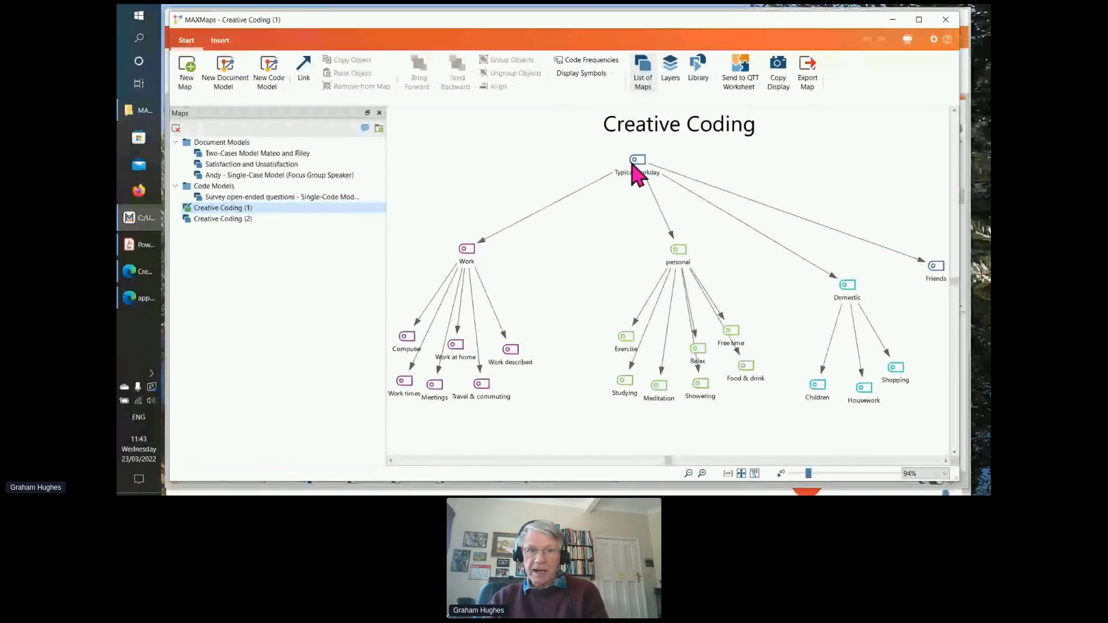
mouse_move(632, 164)
mouse_move(471, 255)
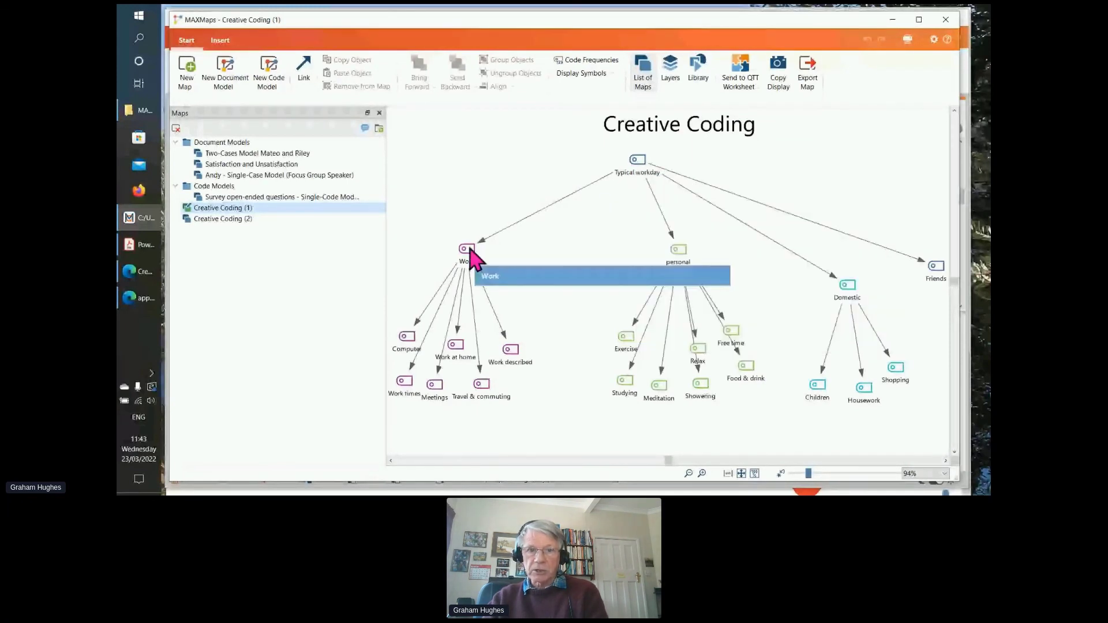
mouse_move(513, 348)
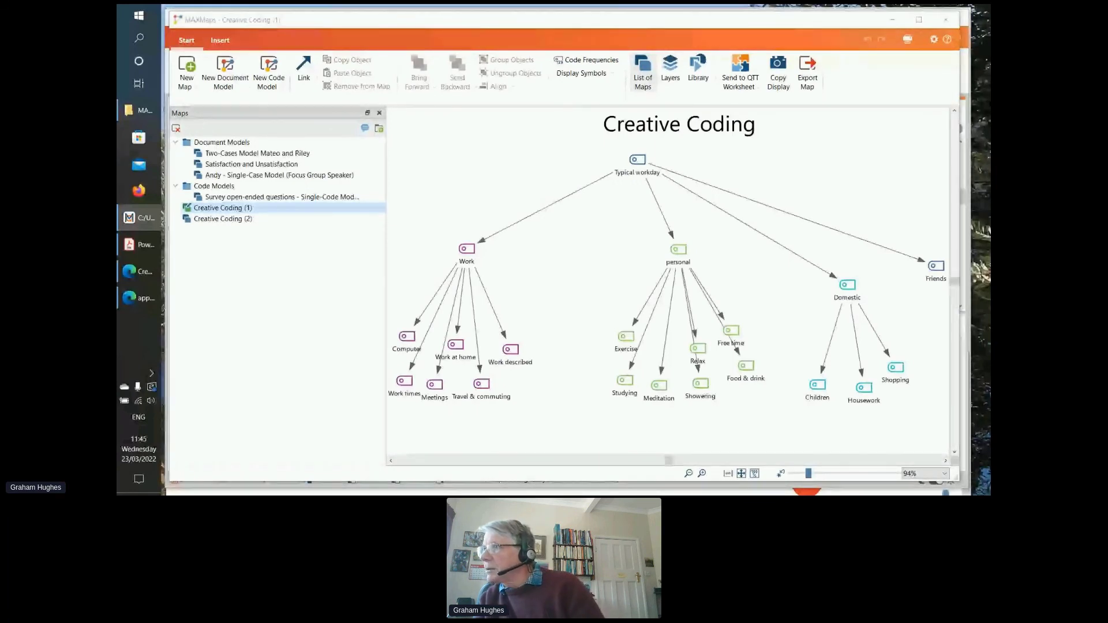
key("alt+Tab")
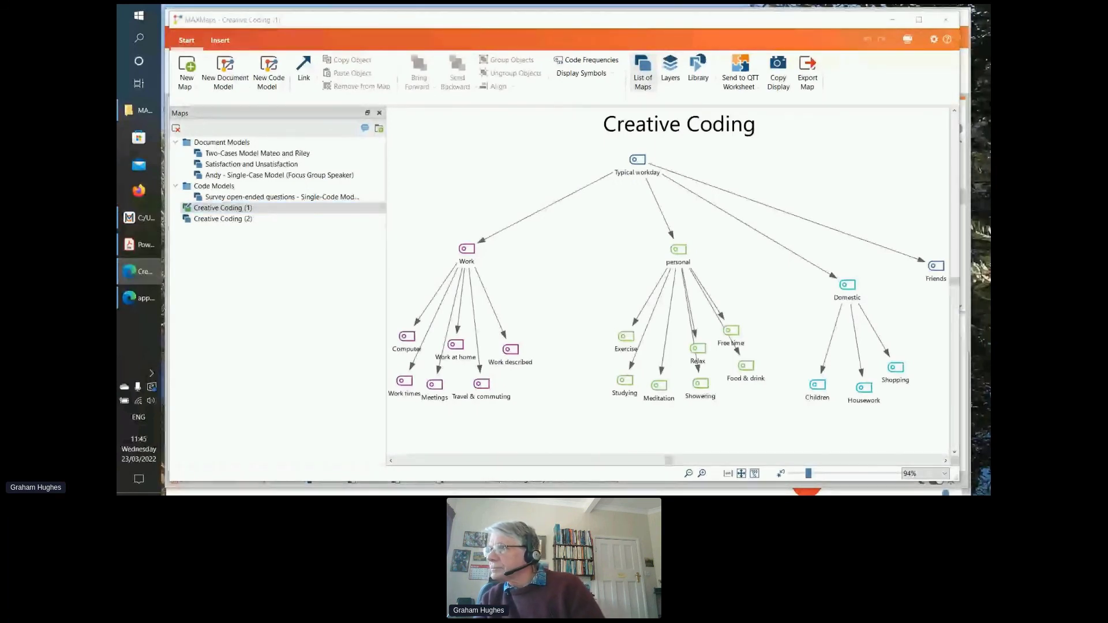